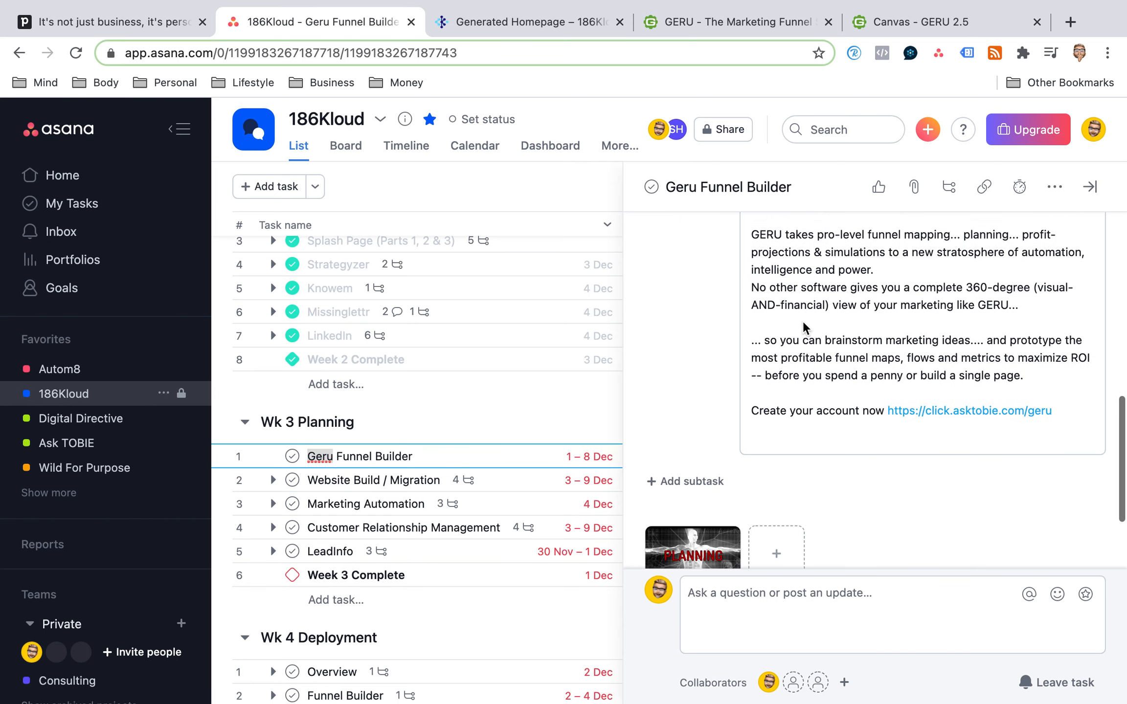
Review the GERU website's homepage, from the hero section through the explanation of the digital marketing simulator and its benefits.
mouse_move(906, 408)
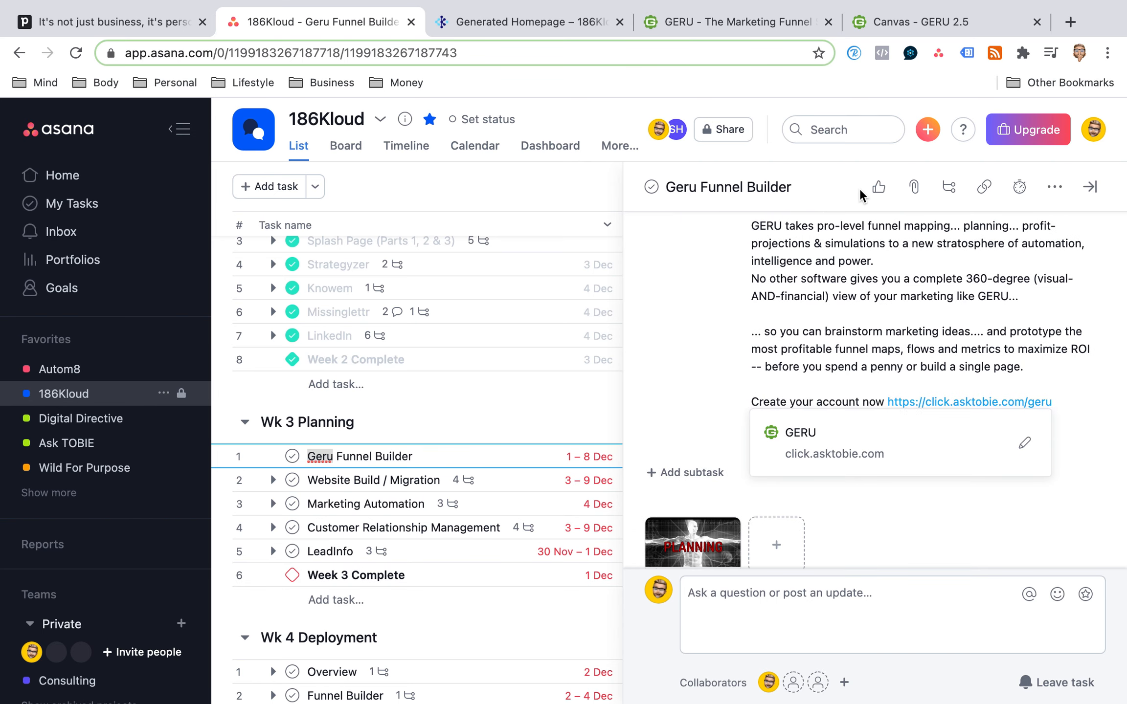
left_click(751, 20)
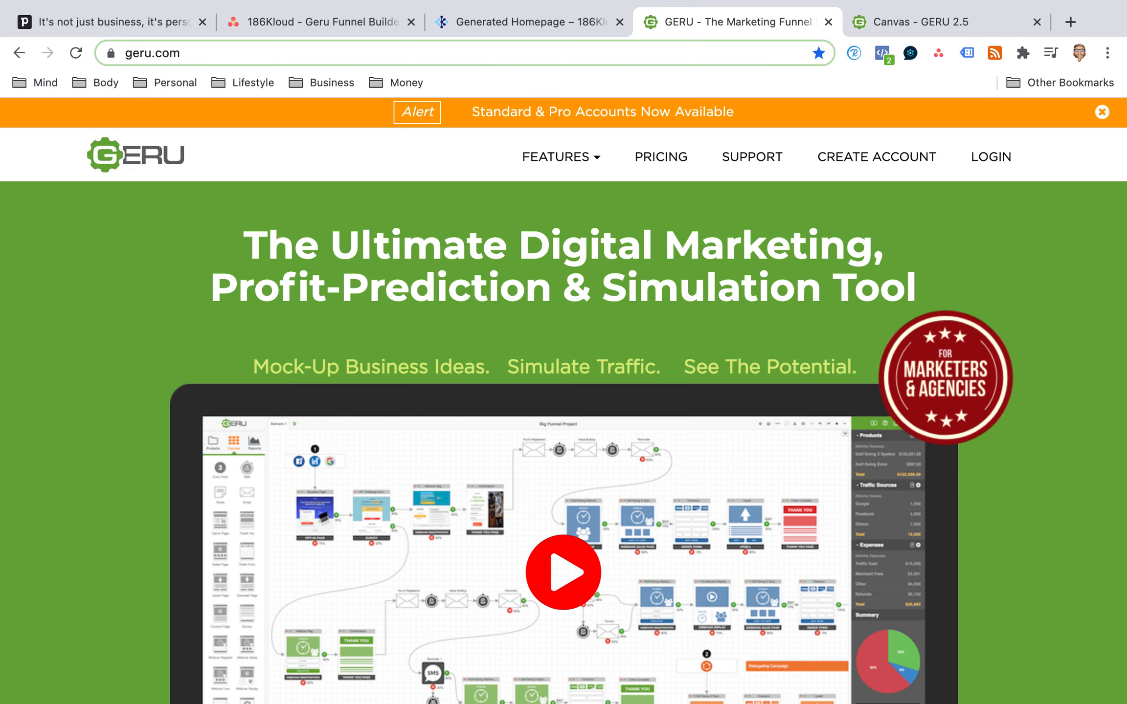
scroll(563, 480, "down", 2)
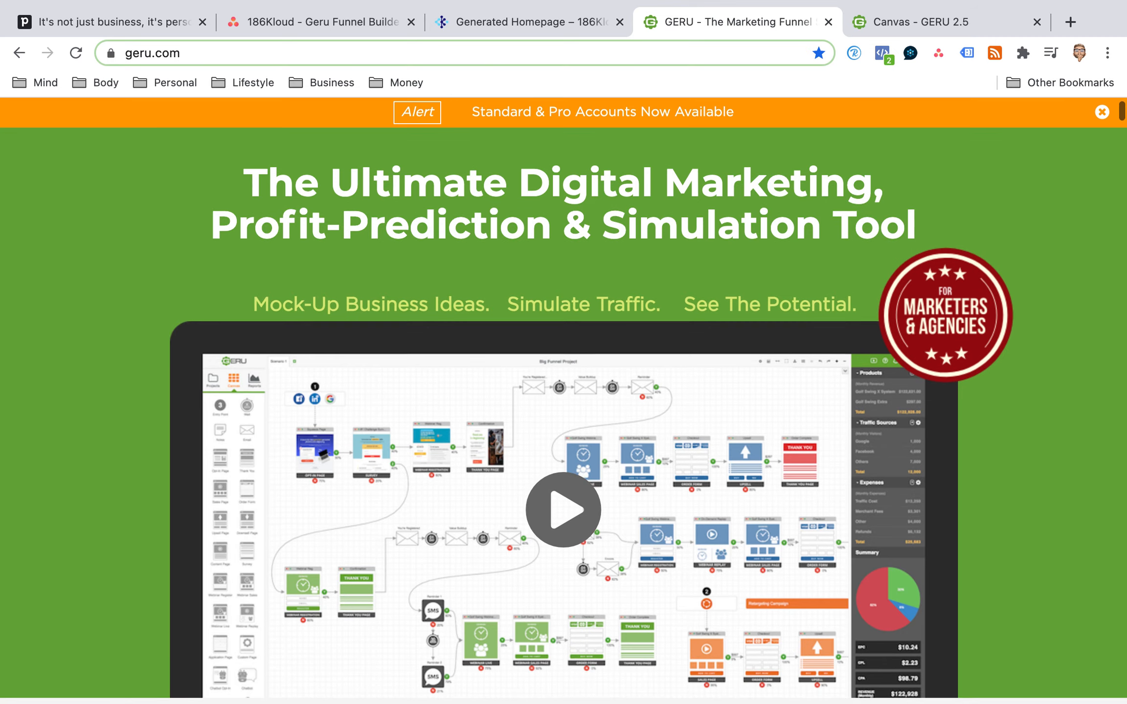
scroll(563, 479, "down", 10)
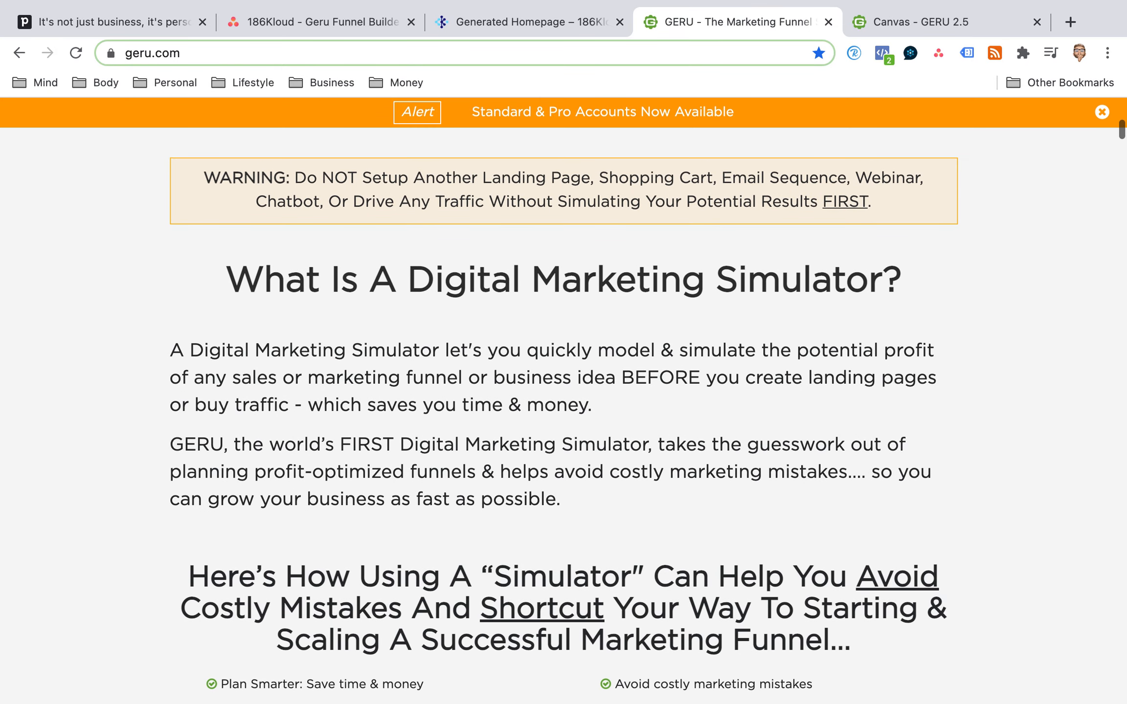
scroll(564, 411, "down", 1)
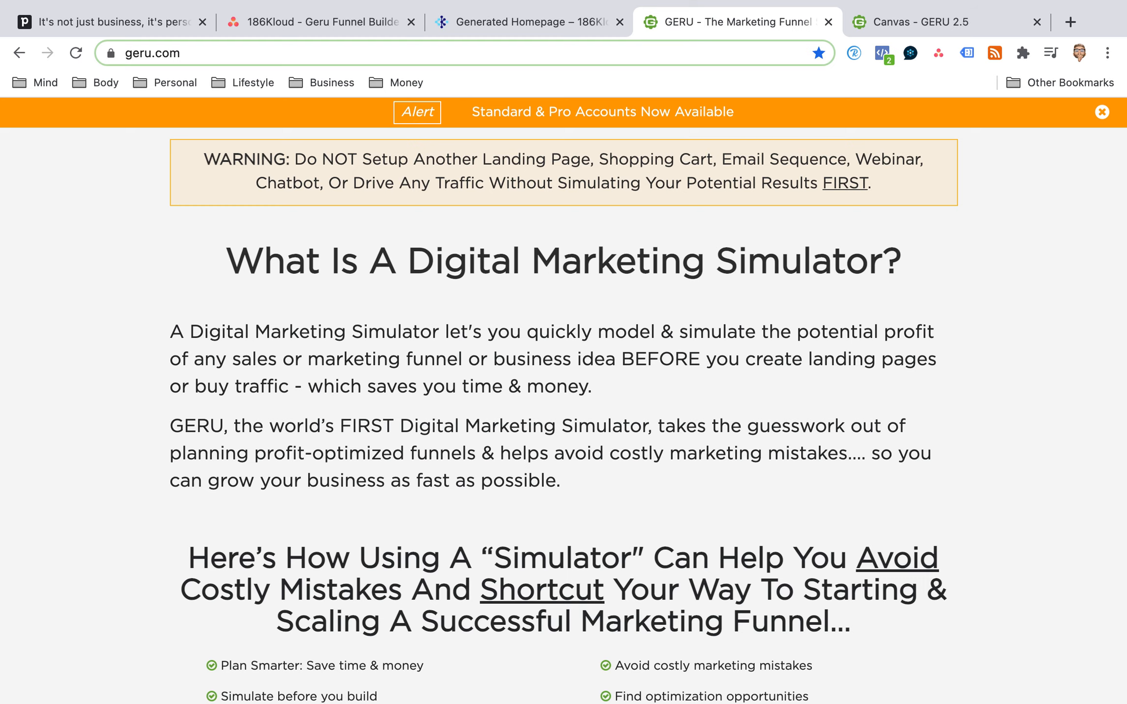
scroll(563, 411, "down", 5)
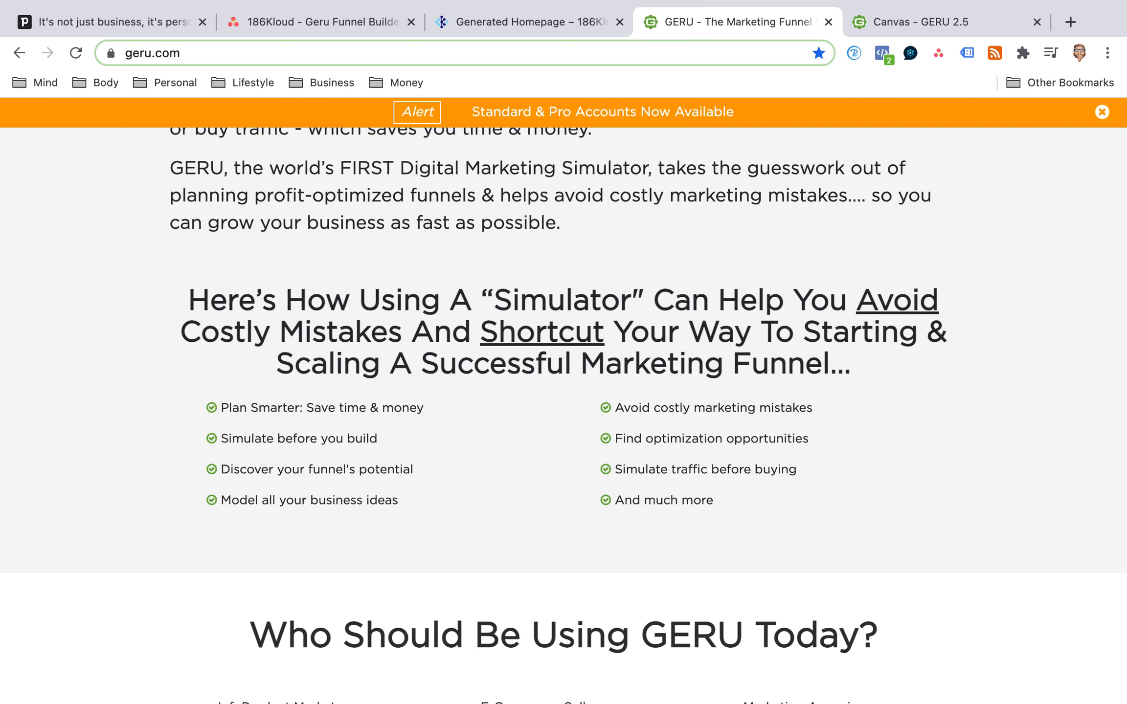
scroll(563, 416, "up", 15)
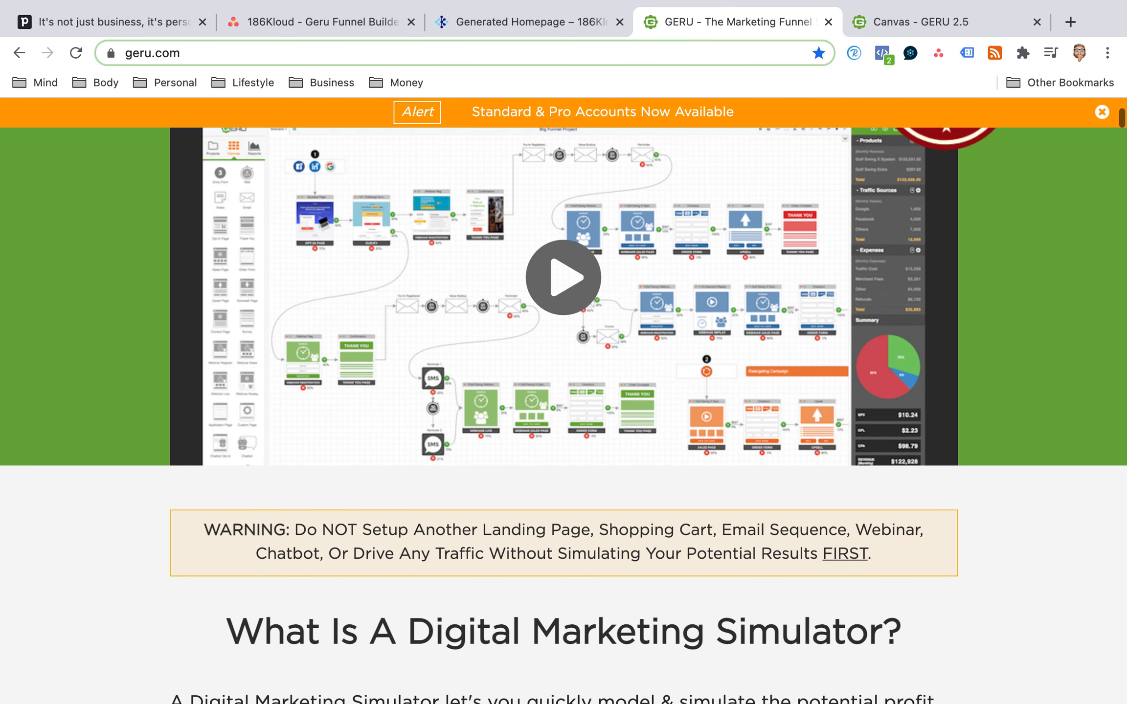
scroll(563, 489, "up", 1)
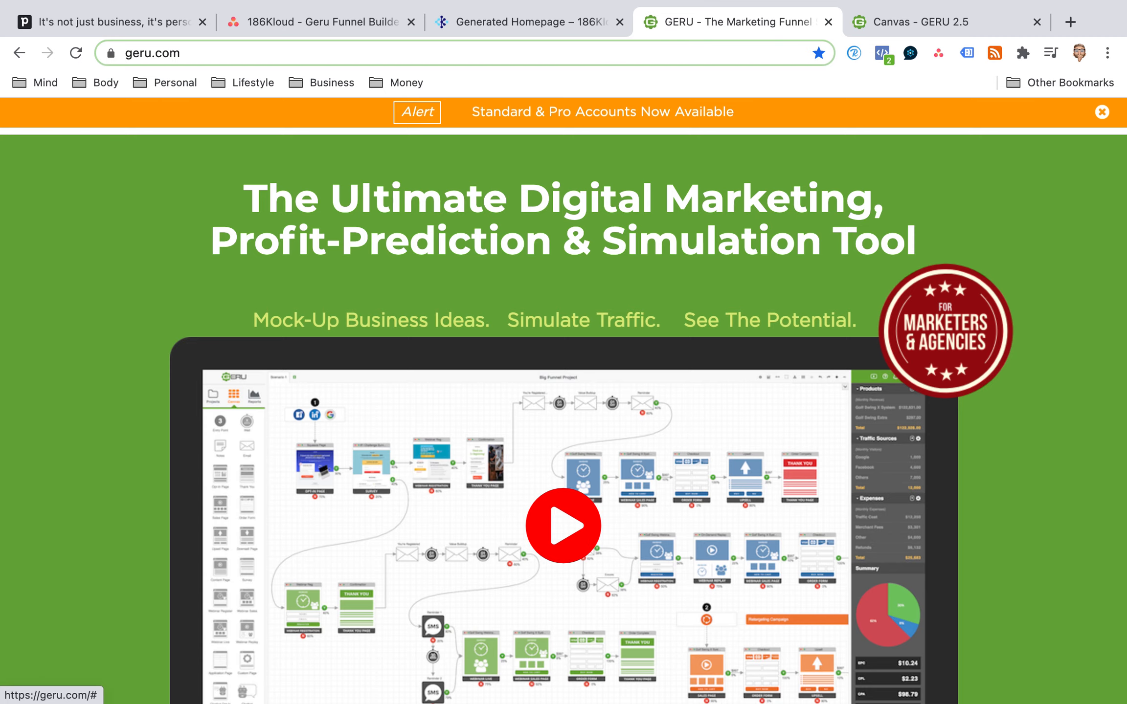
scroll(563, 504, "down", 2)
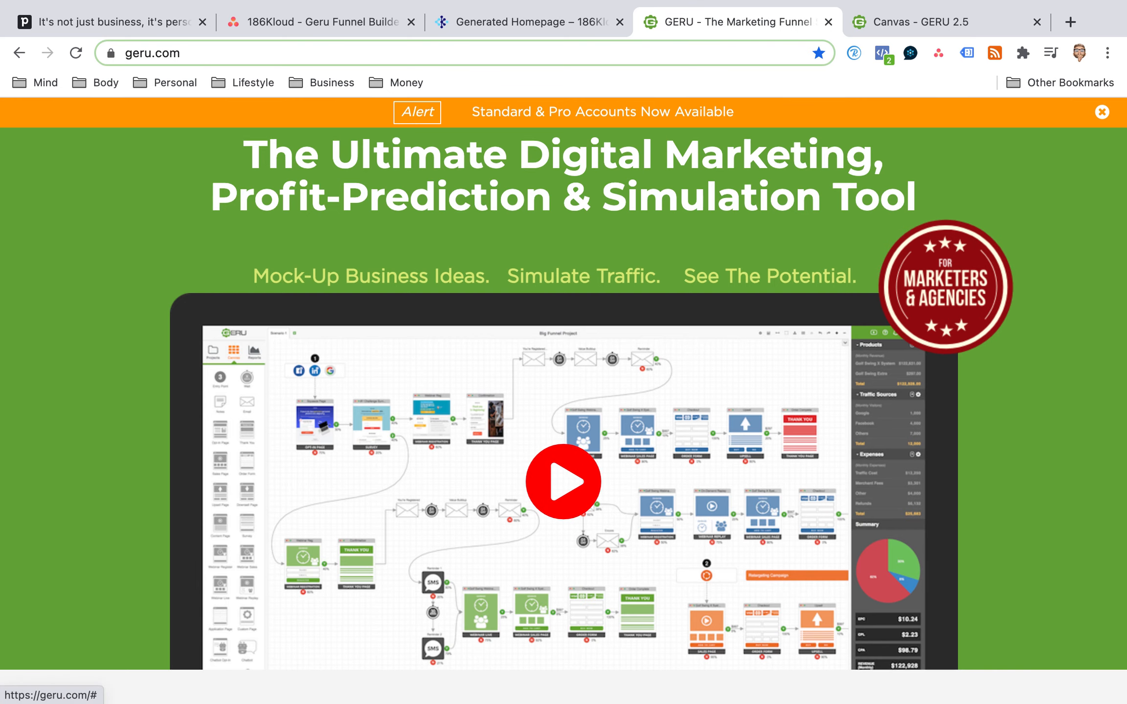
scroll(564, 483, "down", 5)
scroll(564, 416, "down", 3)
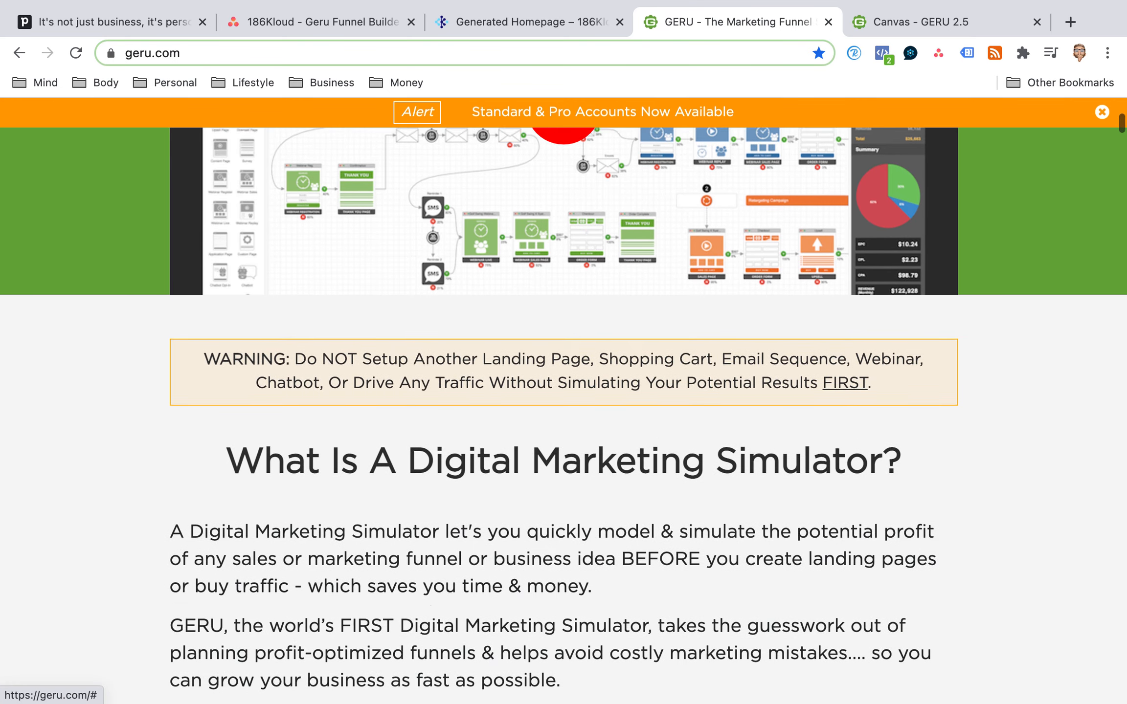
scroll(563, 416, "up", 7)
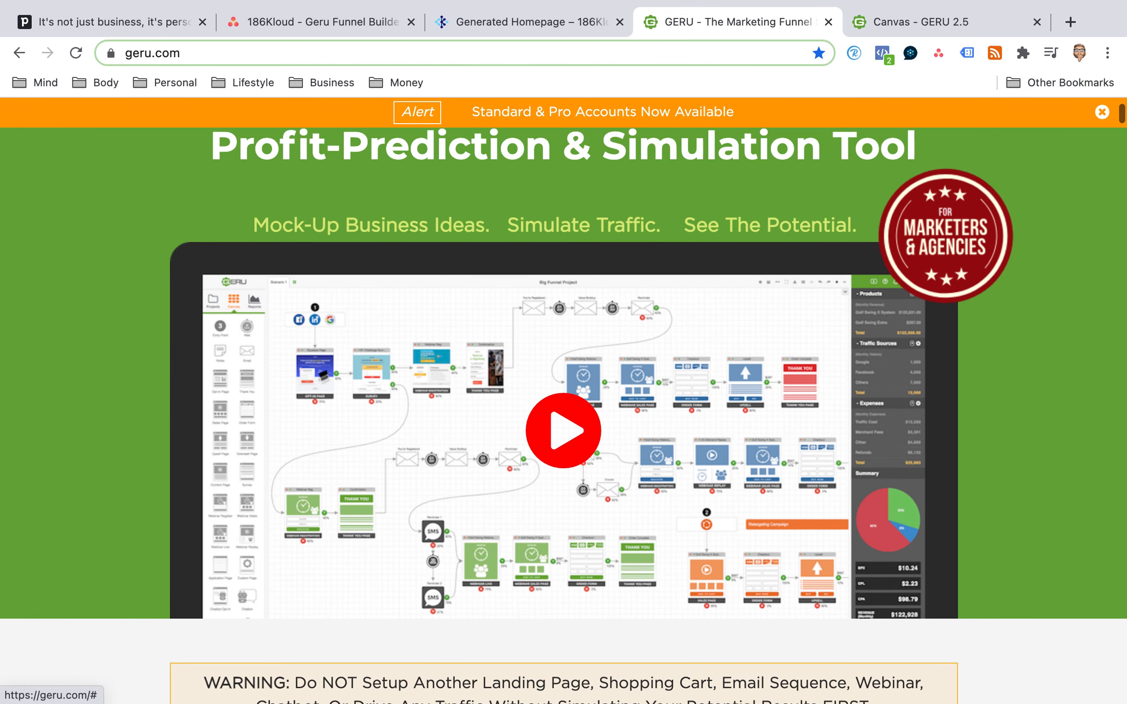
scroll(564, 430, "up", 3)
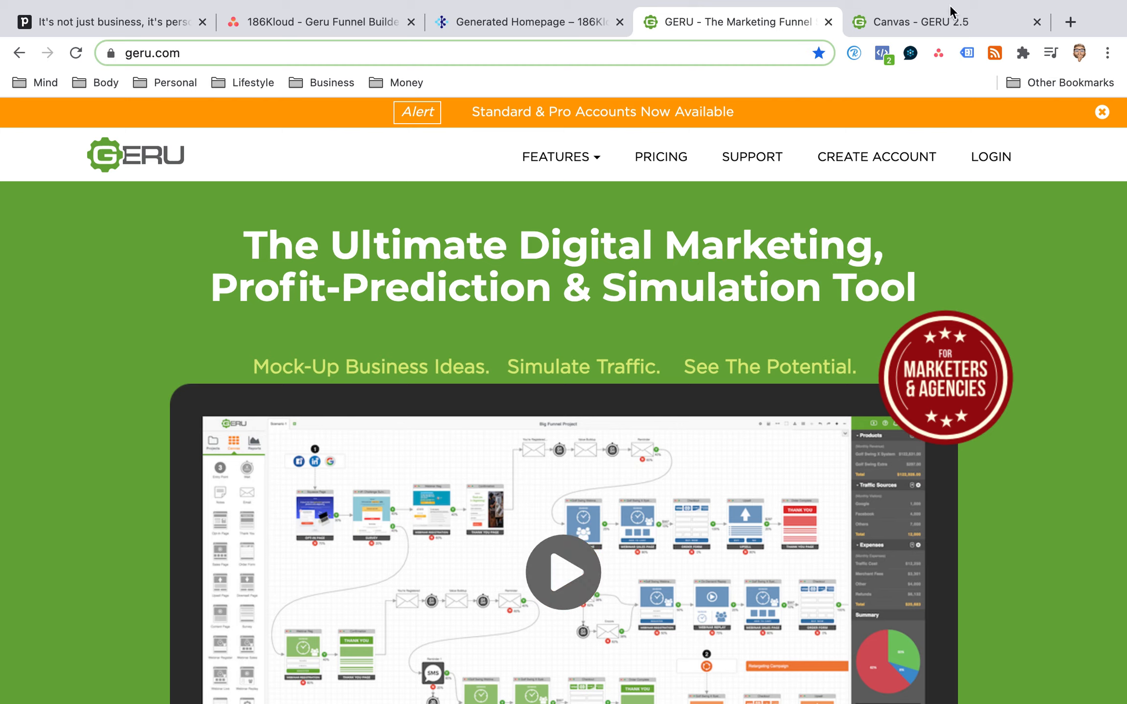
Switch to the 186Kloud funnel canvas in the GERU app and hide the page-element library.
left_click(913, 31)
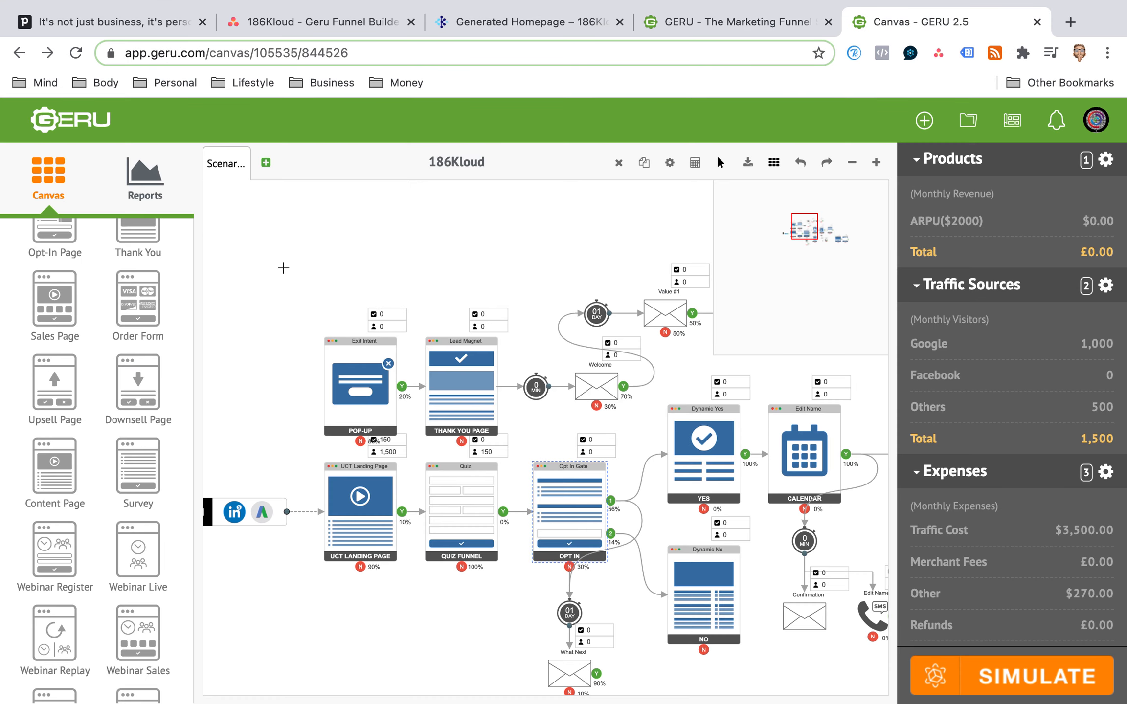
scroll(283, 268, "up", 10)
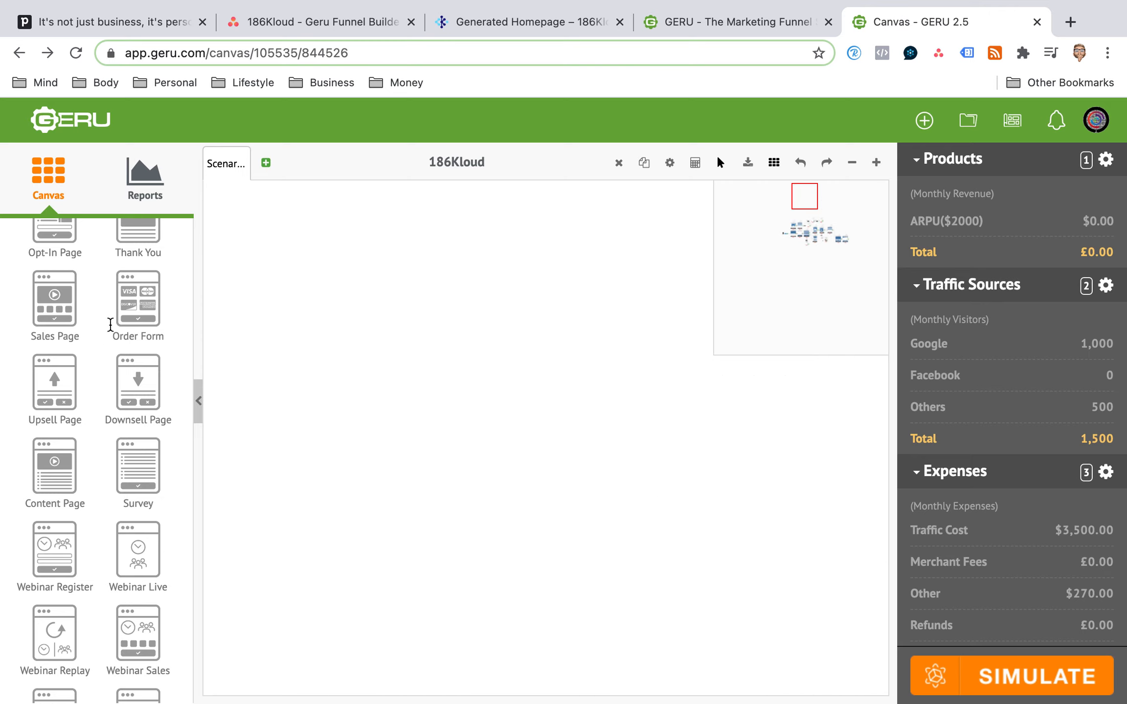
left_click(198, 409)
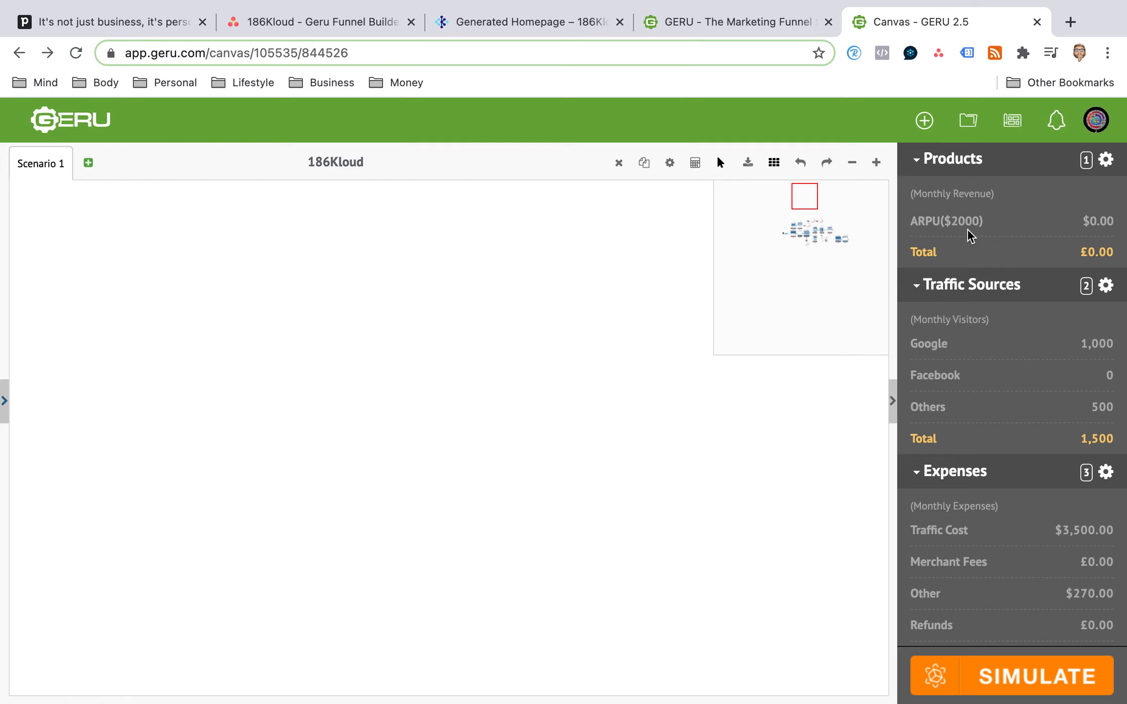
Collapse the Expenses section of the project summary, keeping Products and Traffic Sources expanded.
left_click(922, 168)
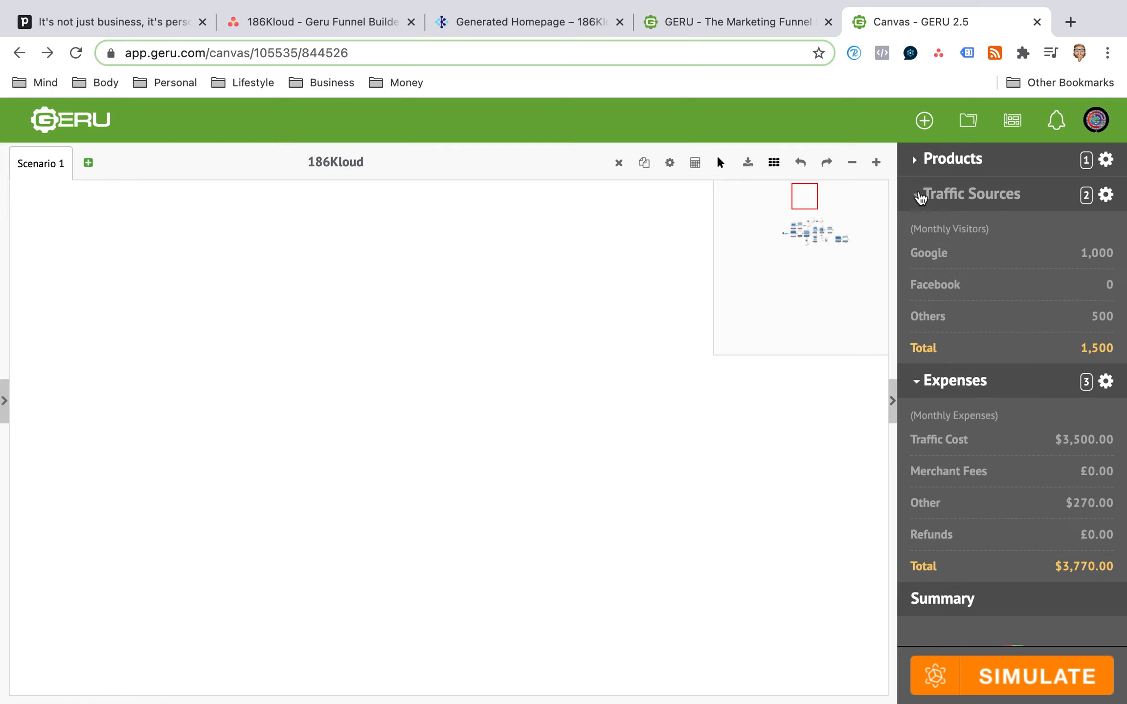
left_click(919, 199)
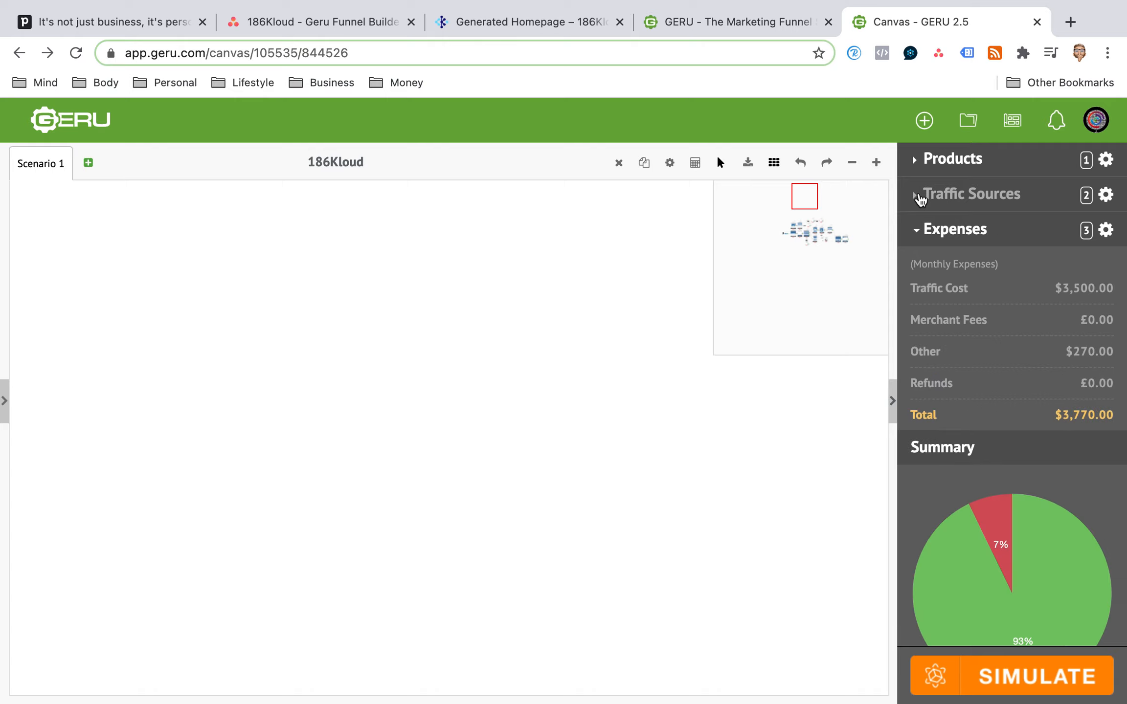
left_click(918, 233)
left_click(919, 196)
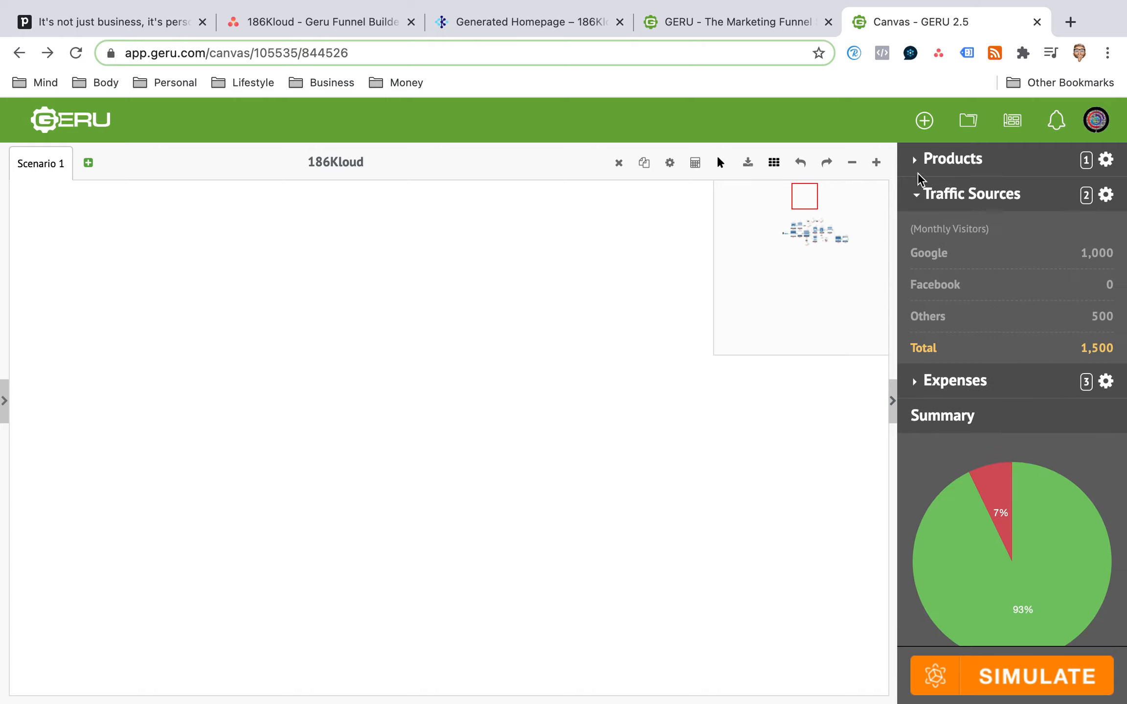
left_click(922, 168)
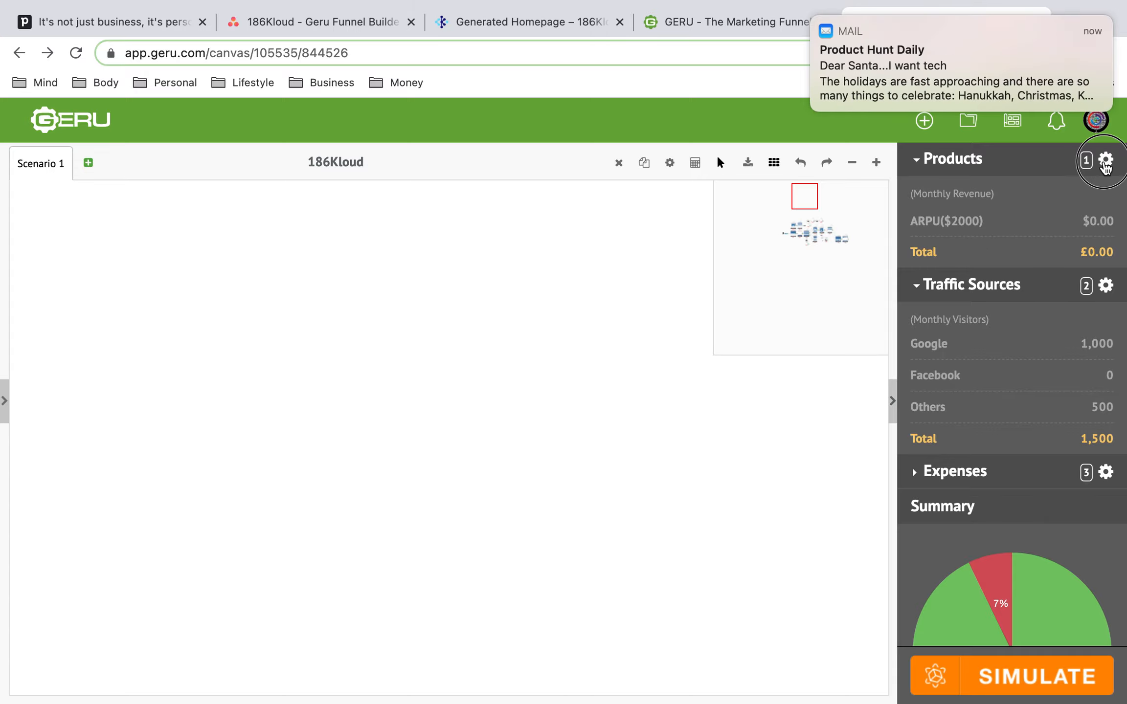
Examine the new-product form and its product type options, and close it without adding a product.
left_click(1106, 160)
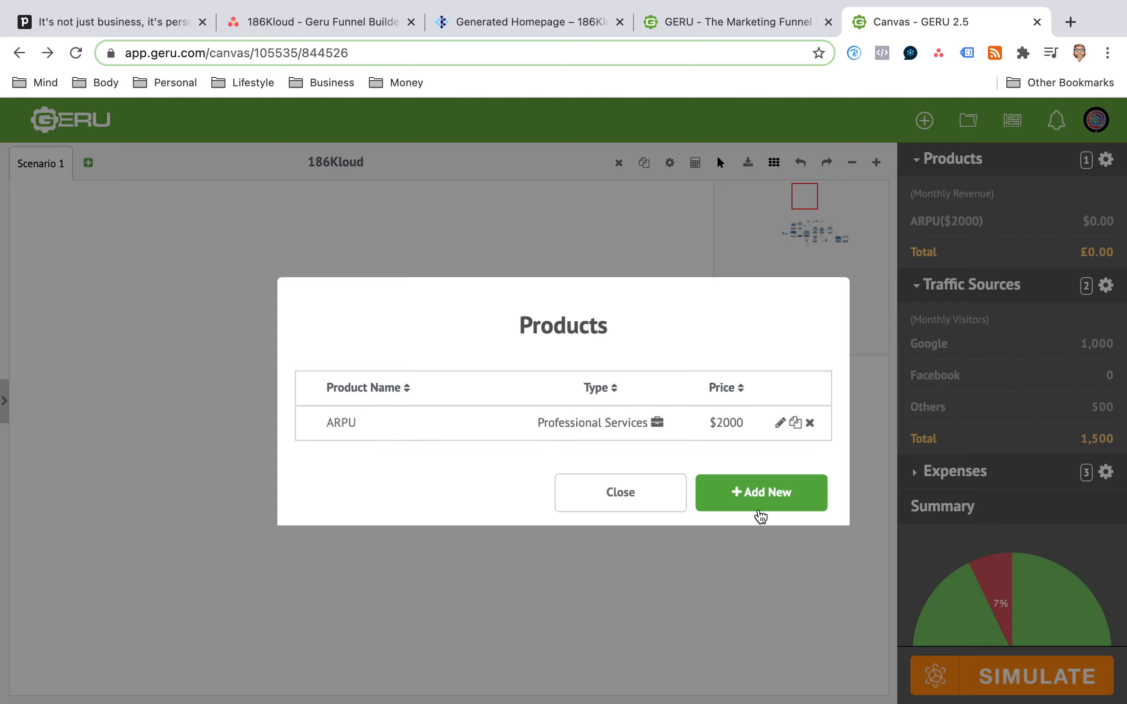
left_click(758, 506)
left_click(568, 319)
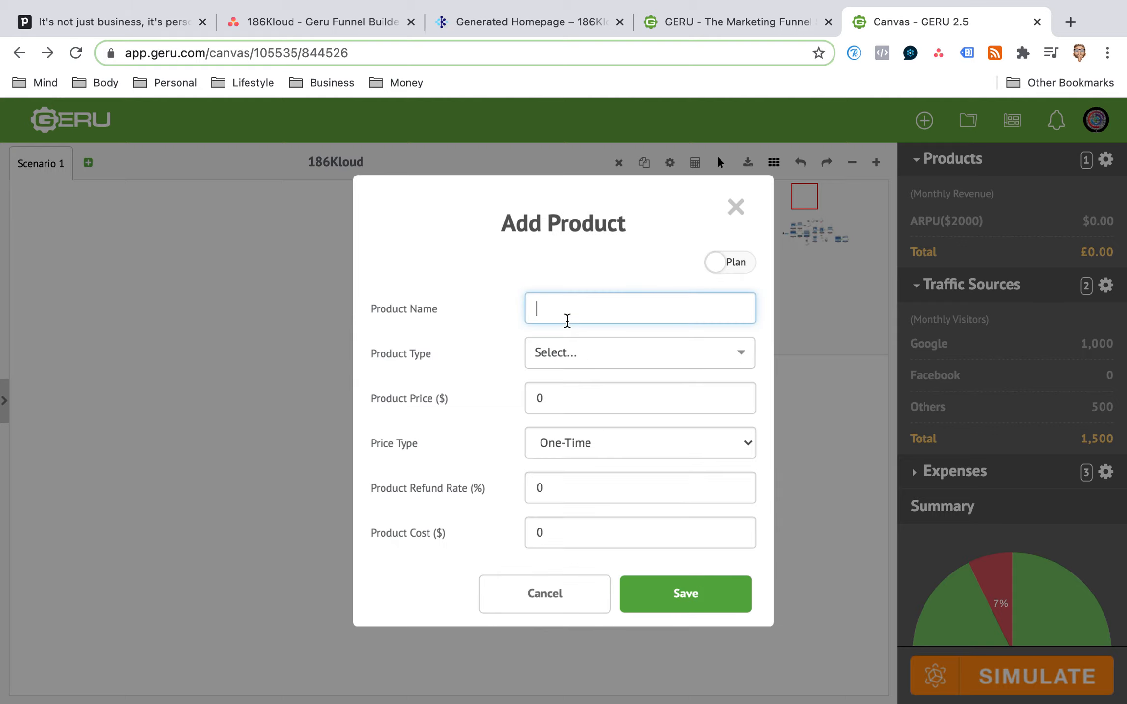
left_click(599, 361)
scroll(586, 395, "down", 5)
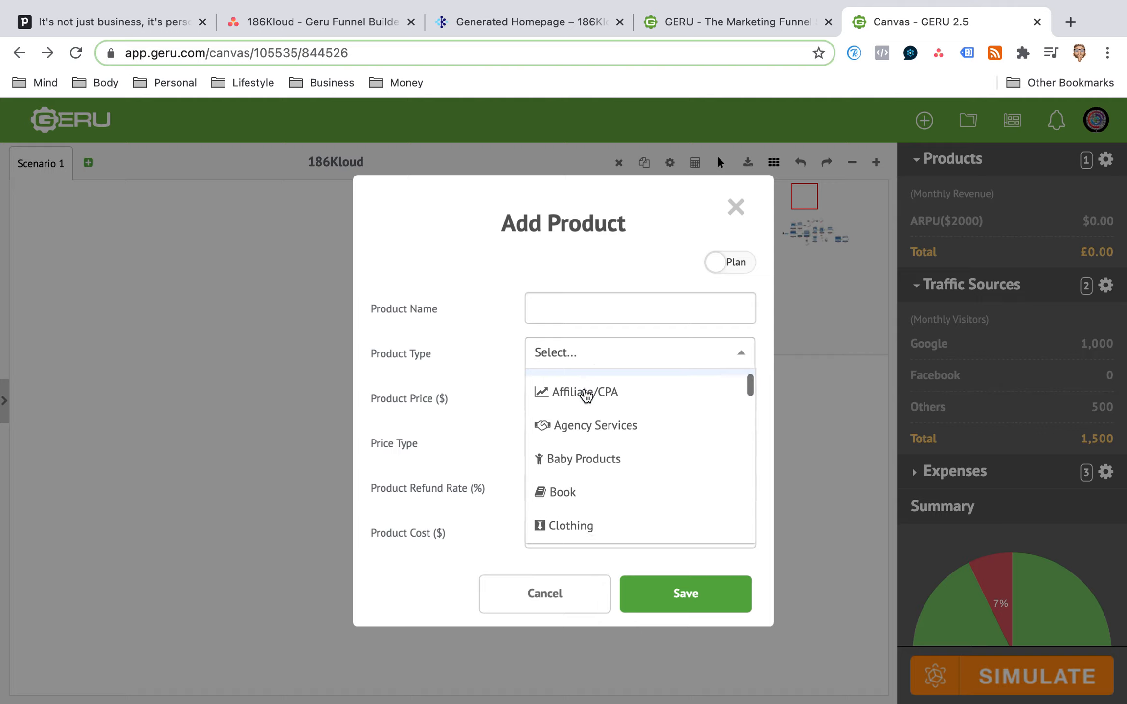
left_click(487, 384)
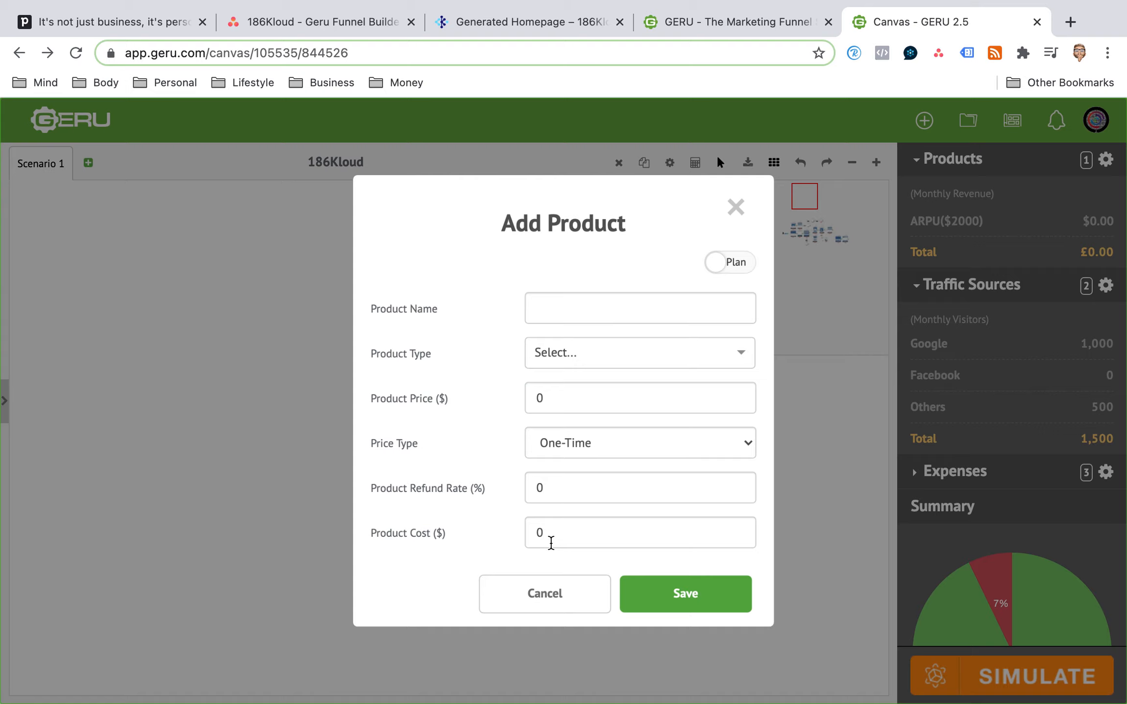
left_click(739, 211)
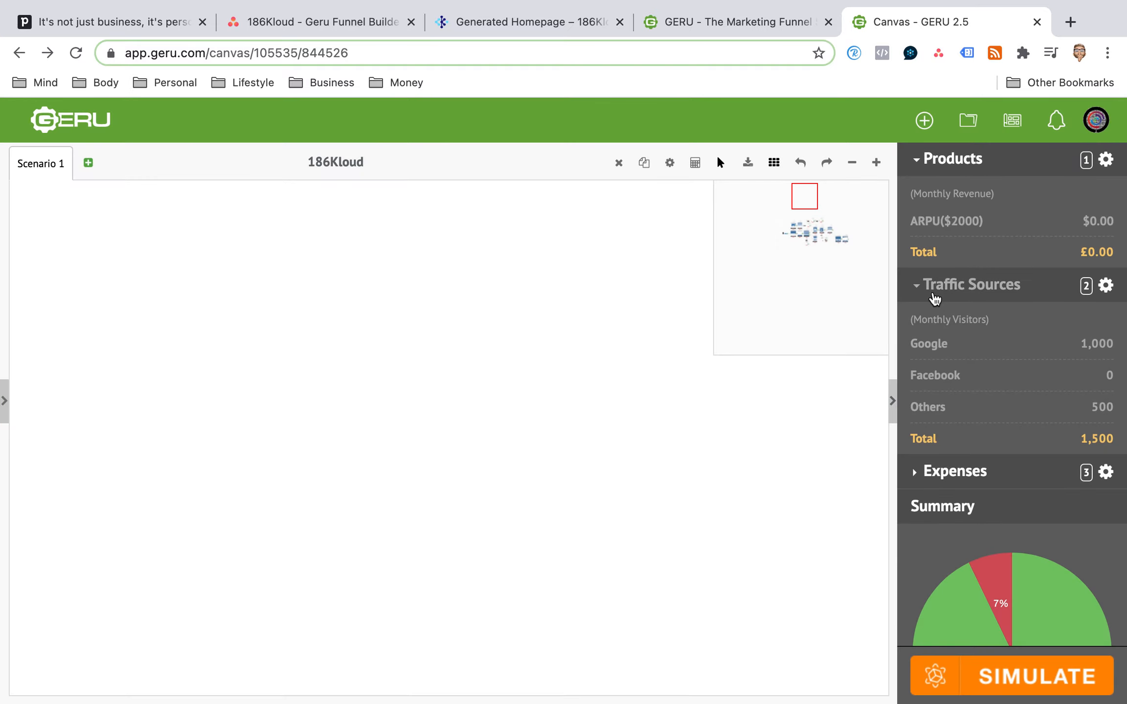
Begin a new traffic source with the campaign name Google Ad and Google Ads as its source.
left_click(1106, 289)
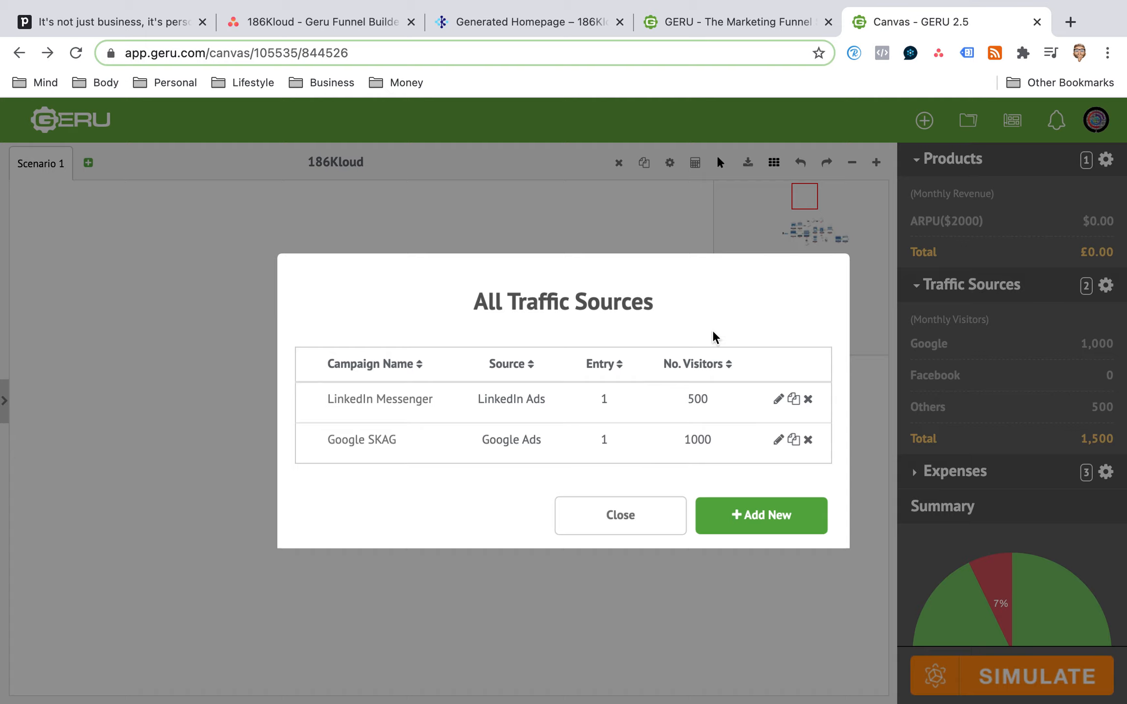
left_click(751, 517)
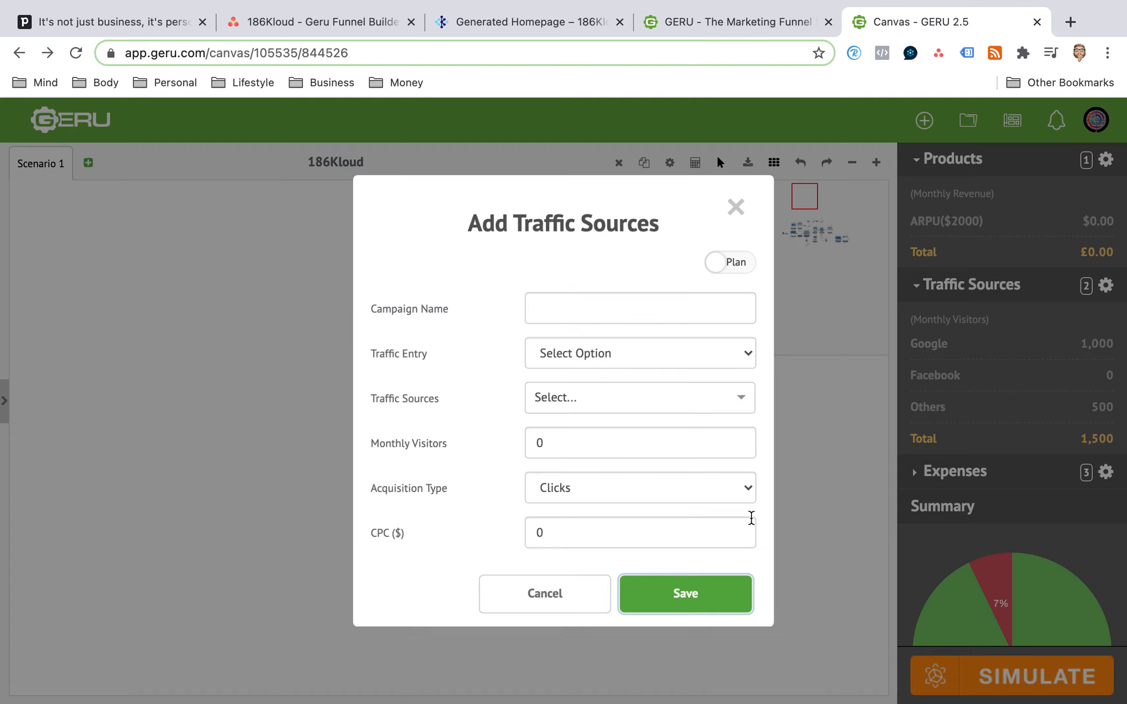
left_click(594, 311)
type("Google Ad")
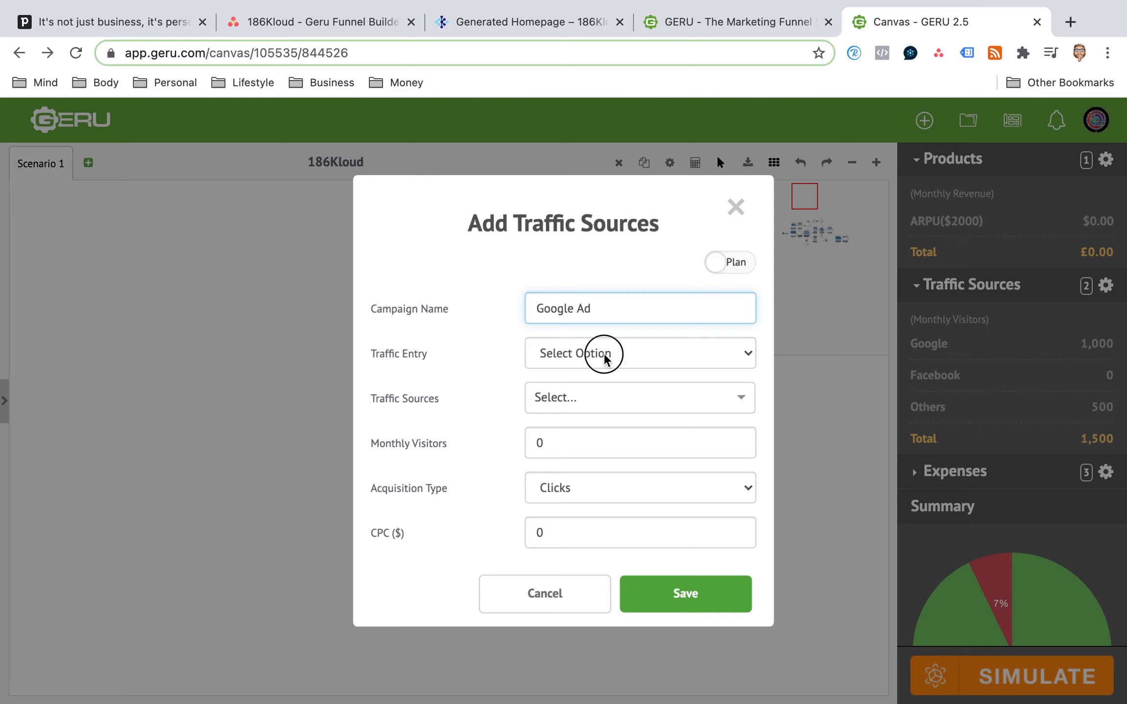
left_click(604, 353)
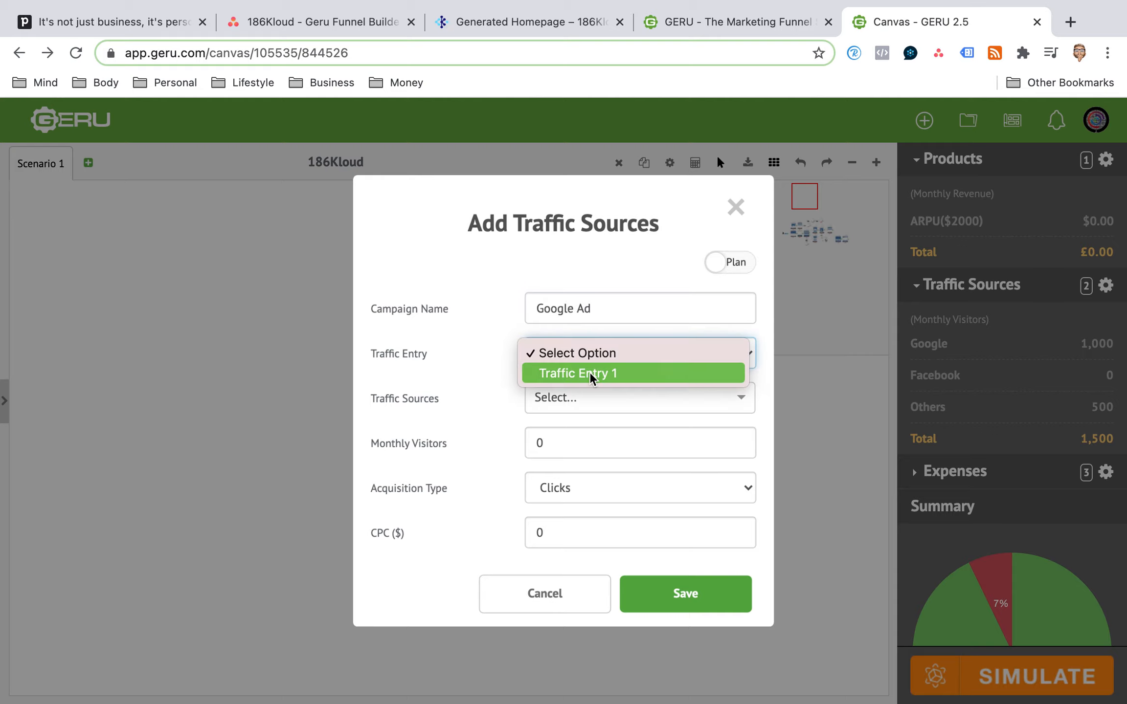
left_click(579, 333)
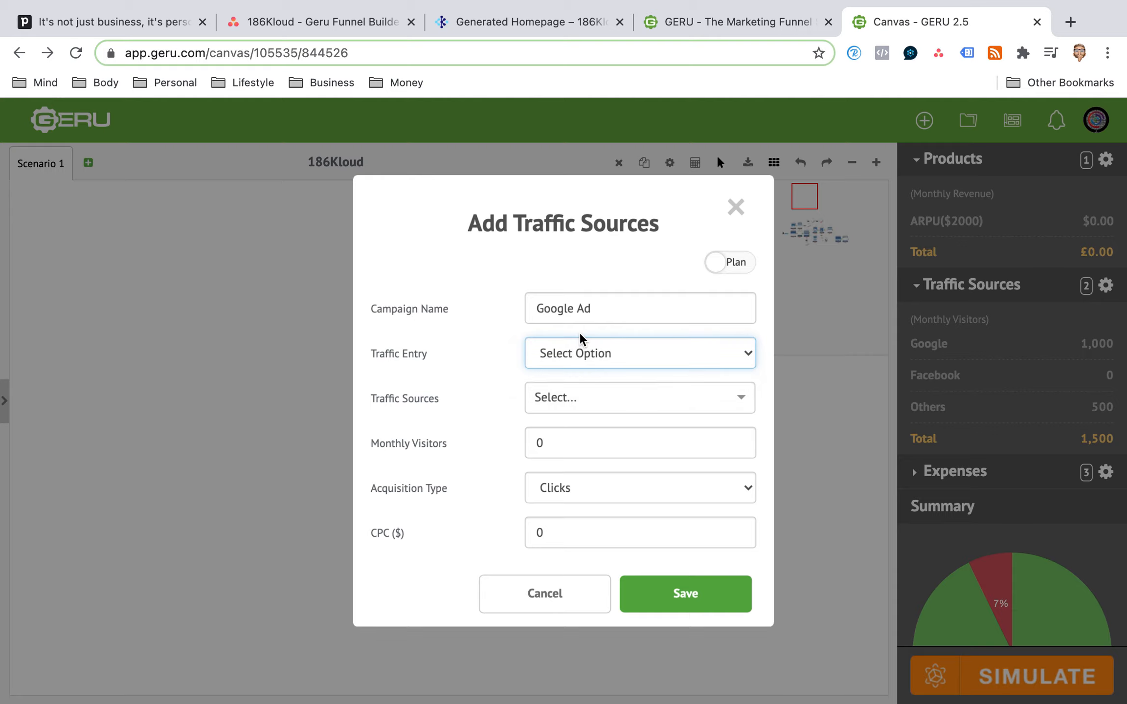
left_click(578, 391)
scroll(568, 466, "down", 7)
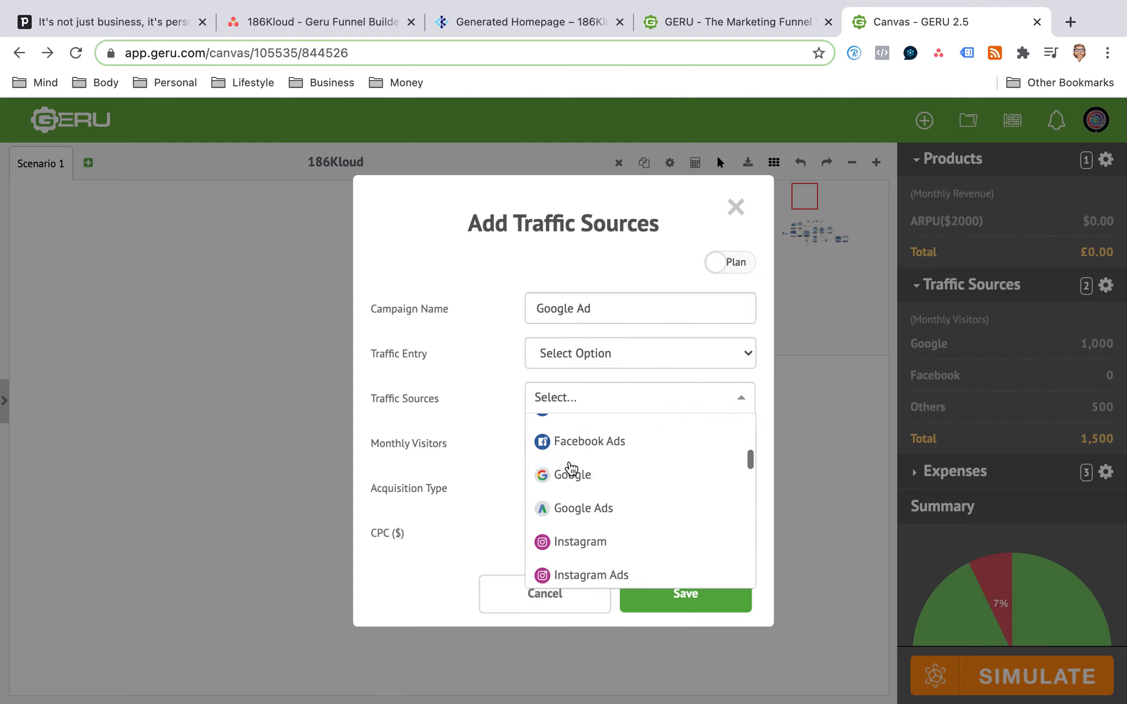
left_click(567, 506)
Set the new campaign's monthly visitors to 1000 and its CPC to $1.50, and save the traffic source.
left_click(564, 445)
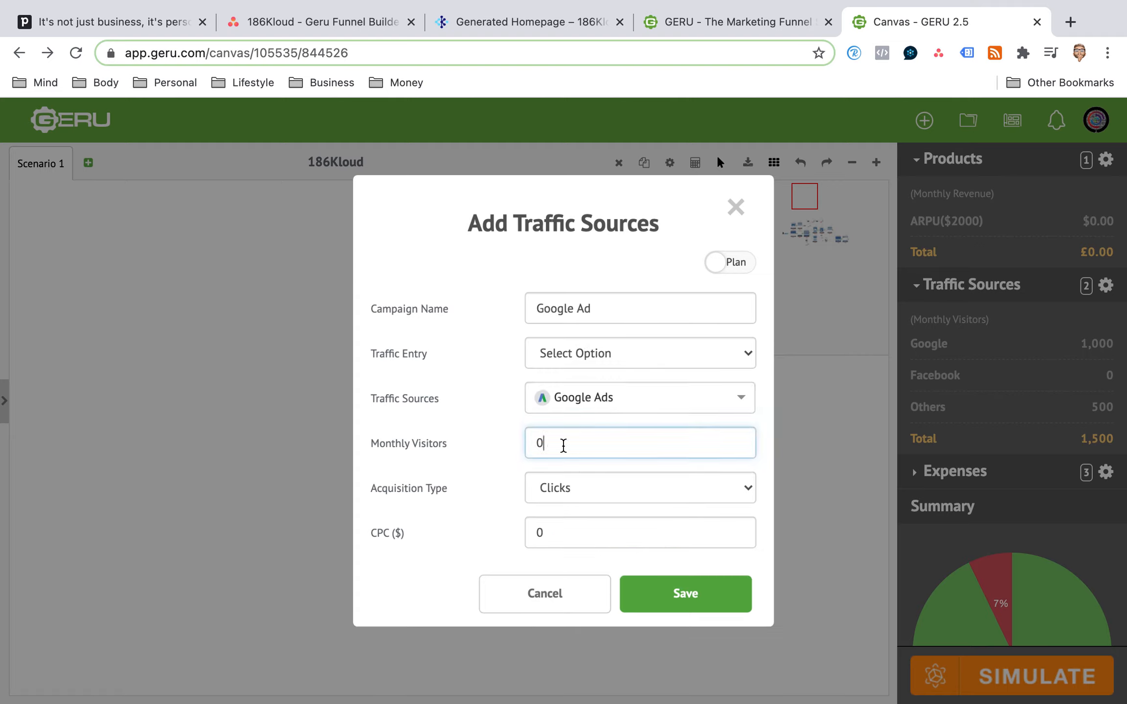
key("BackSpace")
type("1000")
left_click(567, 529)
key("BackSpace")
type("15")
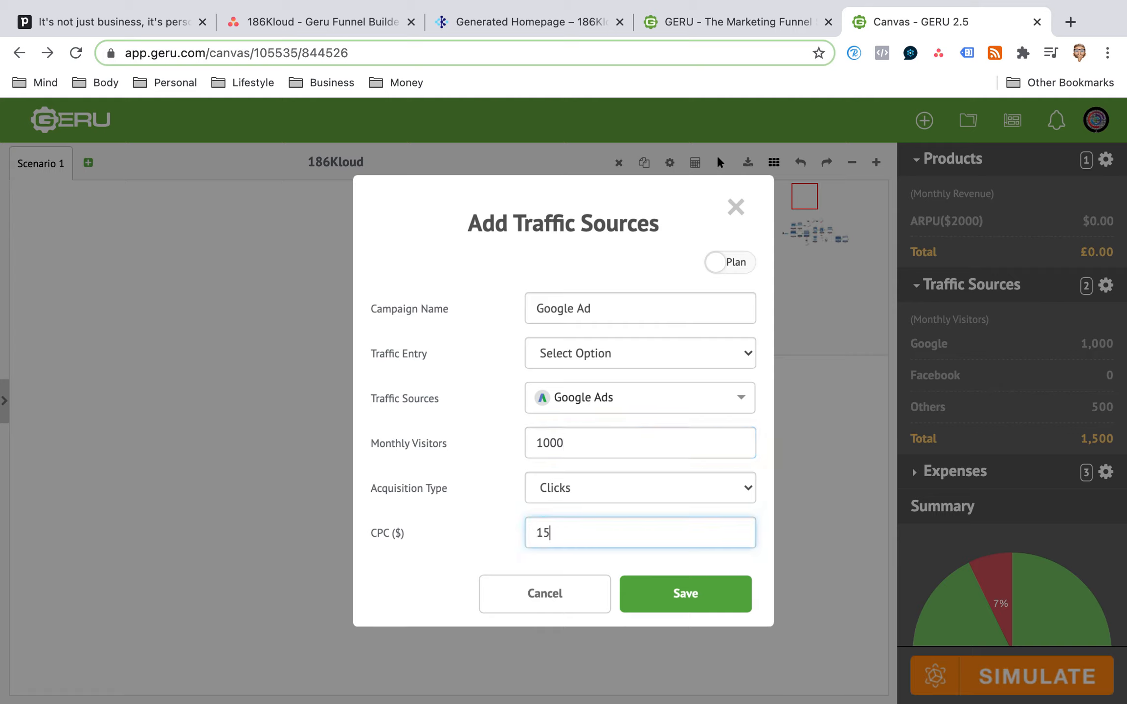
key("BackSpace")
type(".50")
left_click(674, 593)
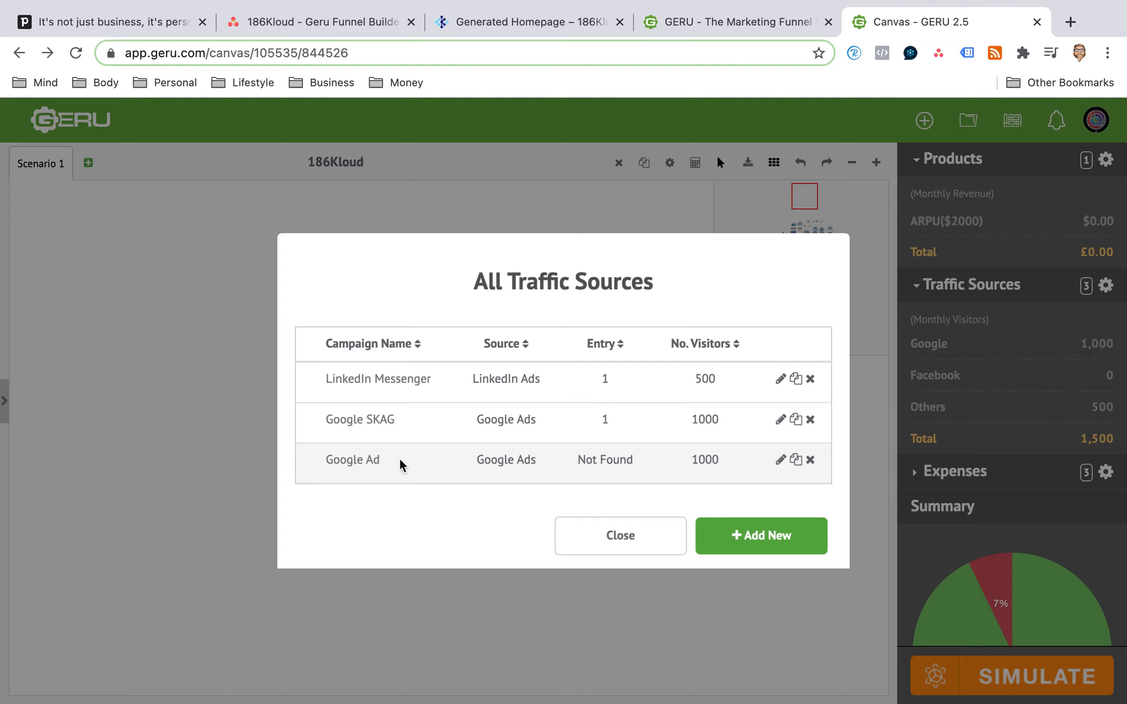
Permanently delete the Google Ad campaign from the traffic sources.
left_click(810, 462)
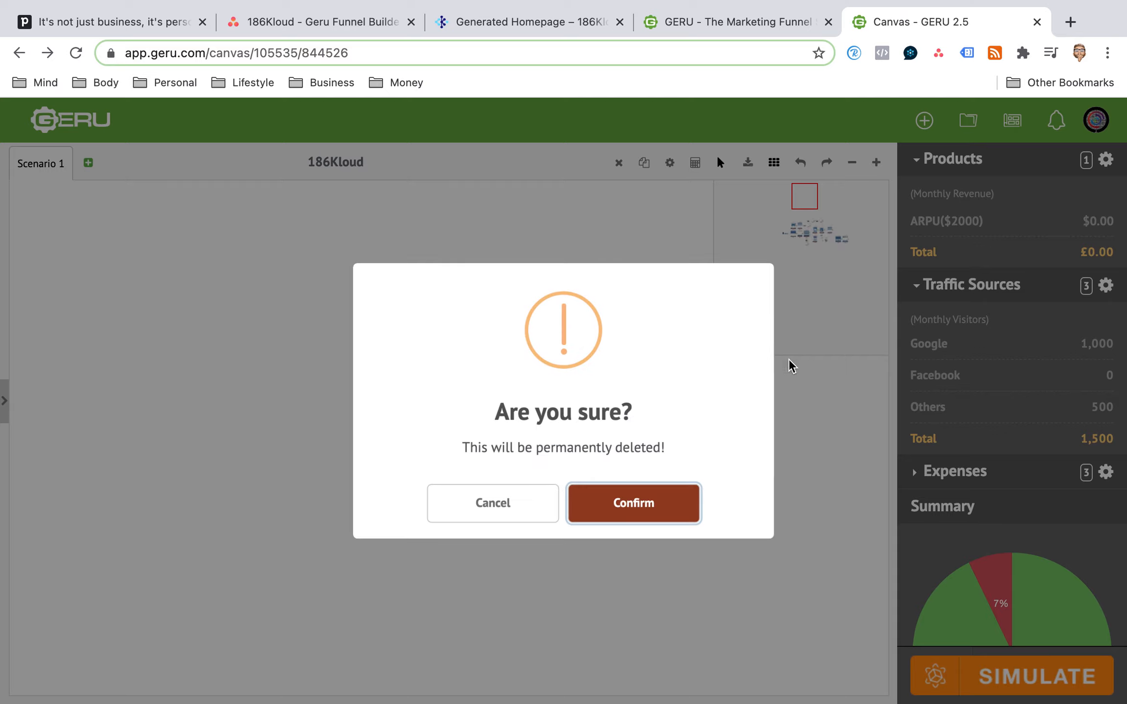
left_click(647, 501)
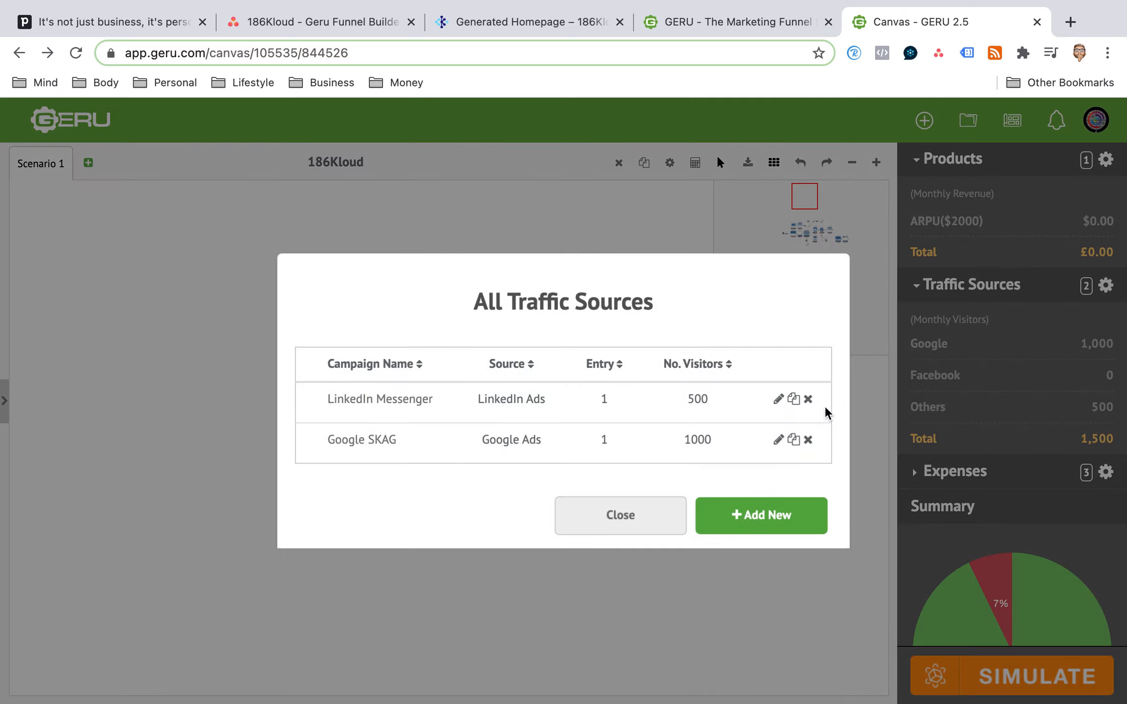
Close the traffic source list, review the monthly expenses breakdown, and open the list of individual expenses.
left_click(665, 519)
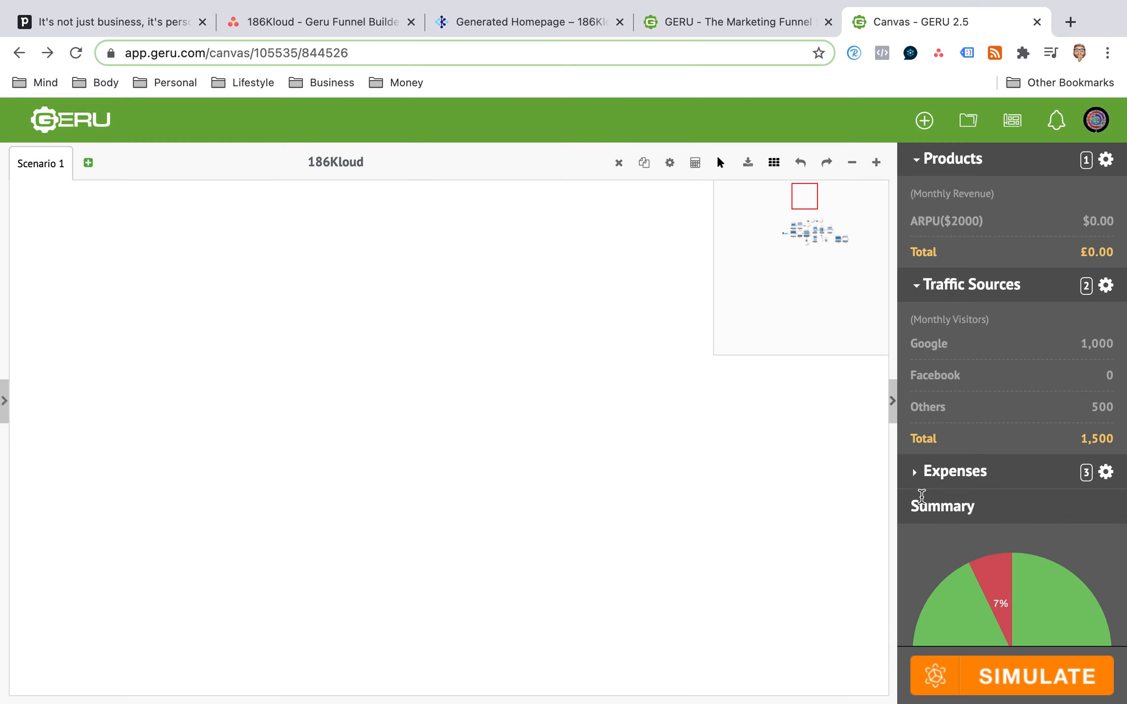
left_click(930, 471)
scroll(931, 449, "down", 3)
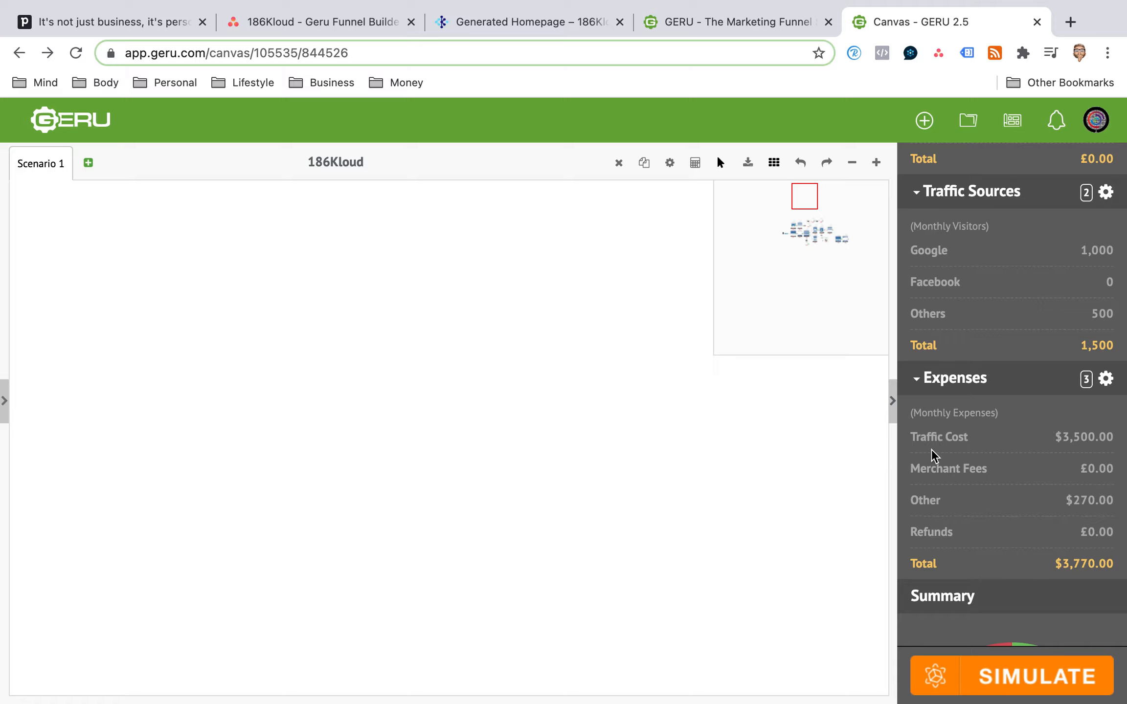
left_click(1106, 378)
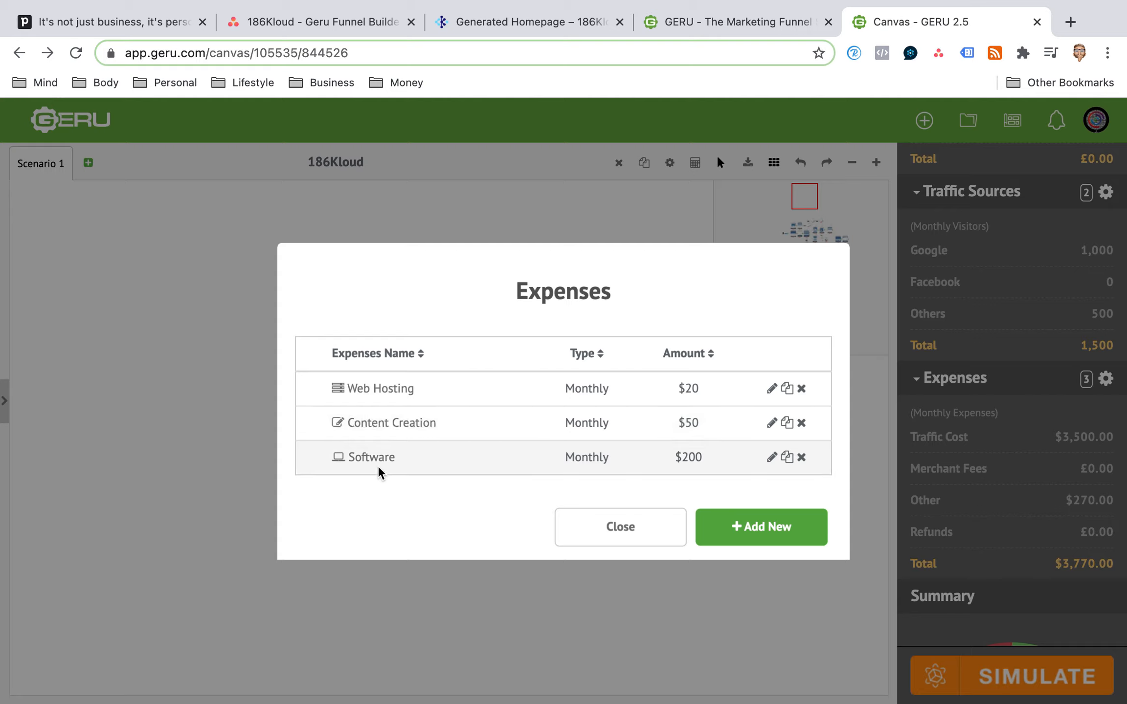
Examine the new-expense form's billing frequencies, including Weekly, and its expense names, and close it without adding an expense.
left_click(782, 532)
left_click(632, 421)
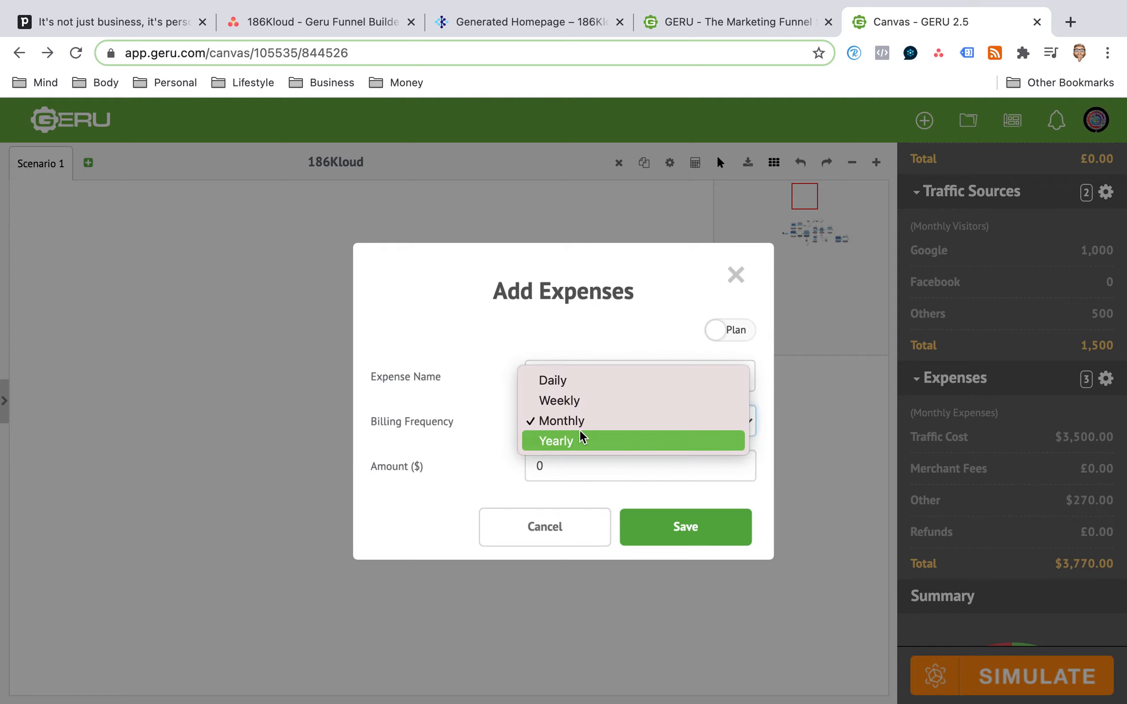
left_click(578, 400)
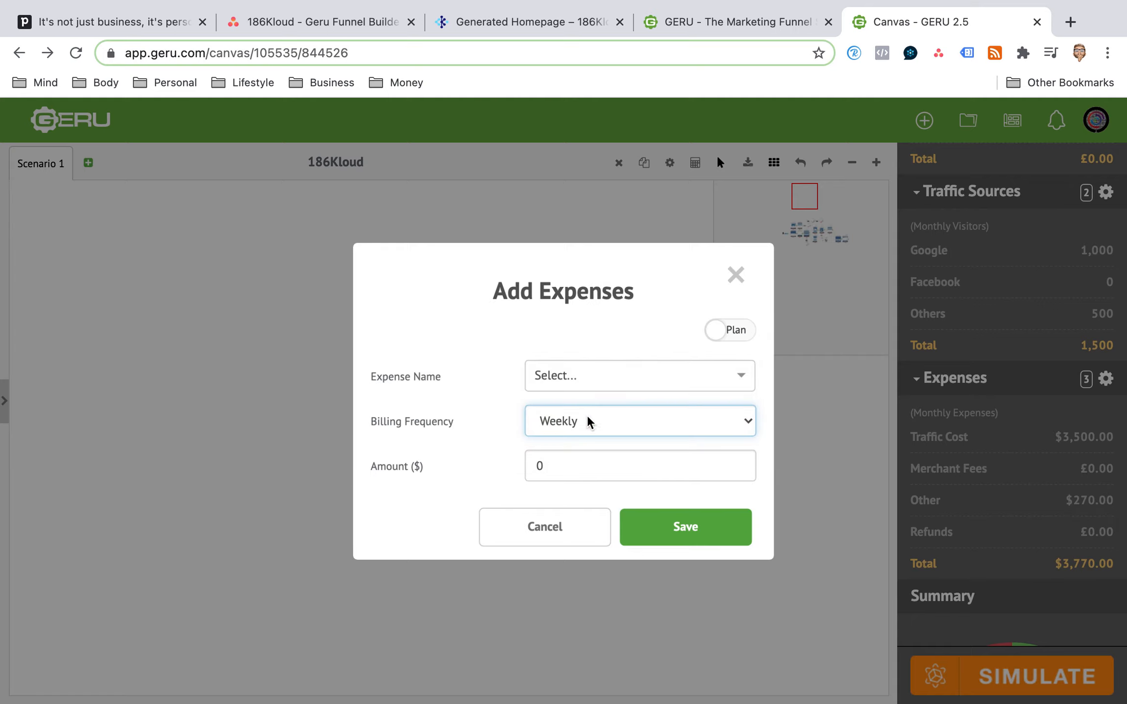
left_click(566, 462)
left_click(578, 381)
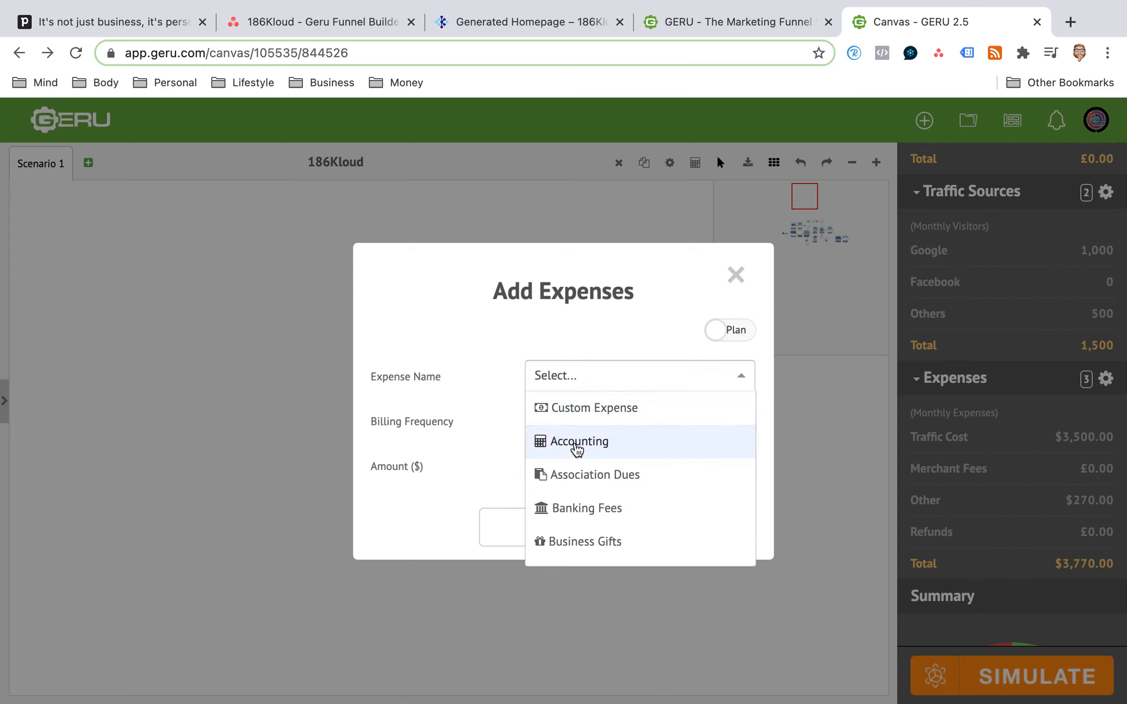
scroll(577, 447, "down", 5)
scroll(581, 446, "down", 5)
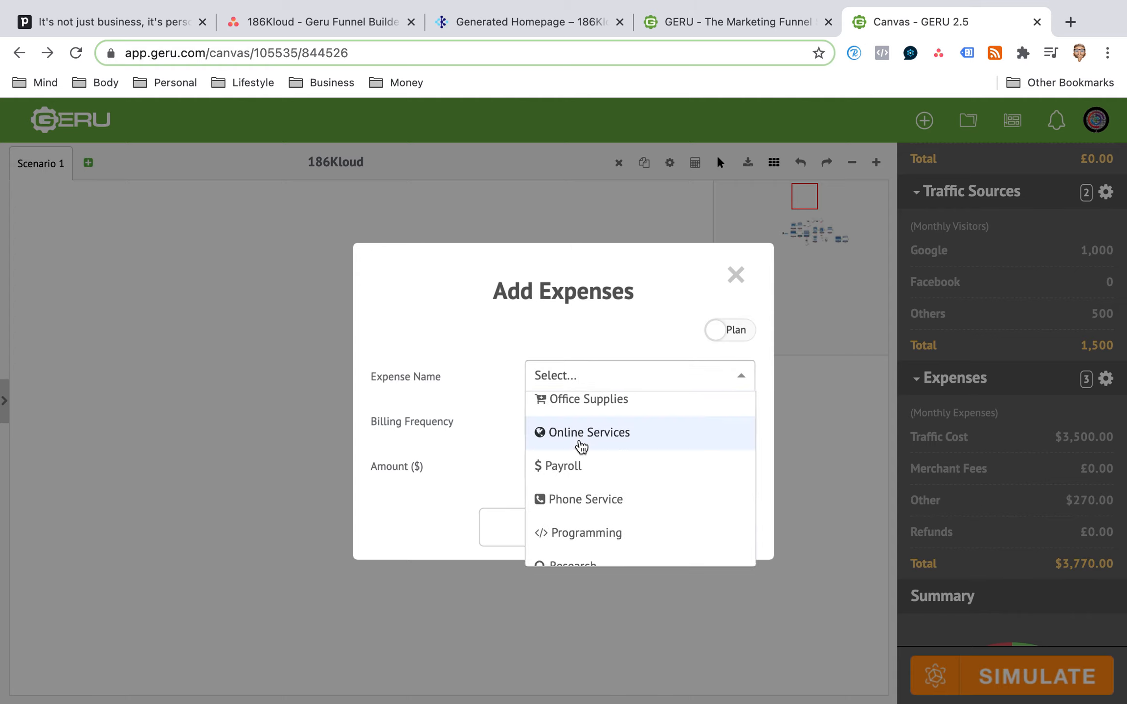
left_click(460, 469)
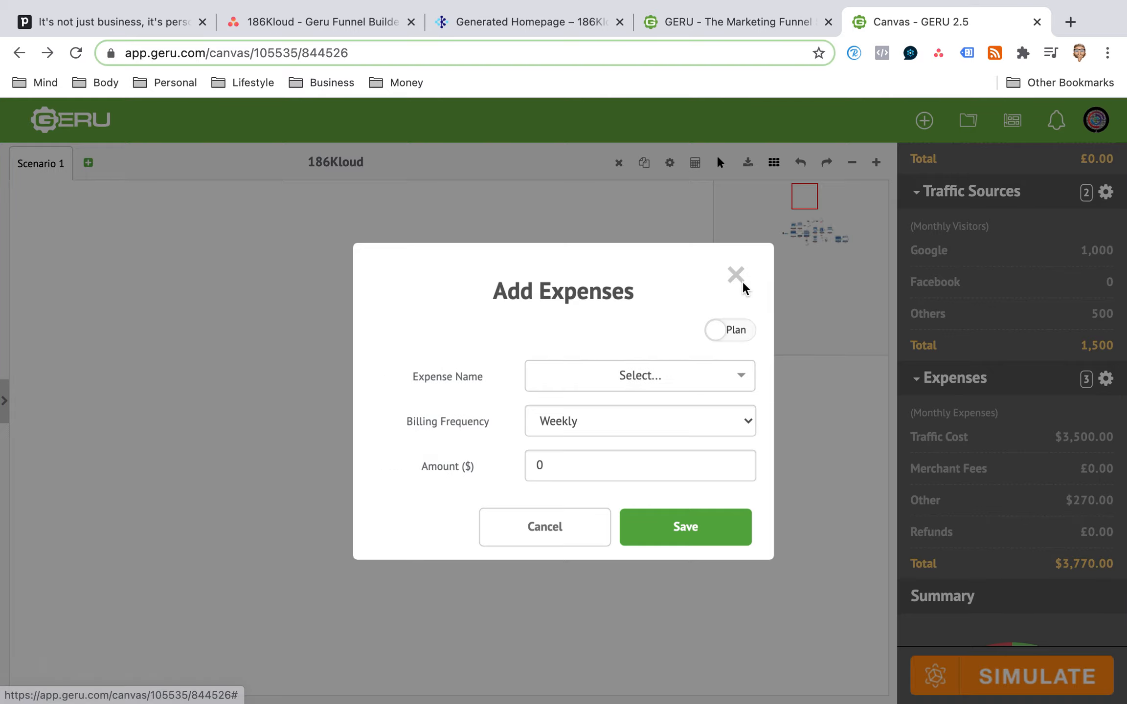
left_click(739, 279)
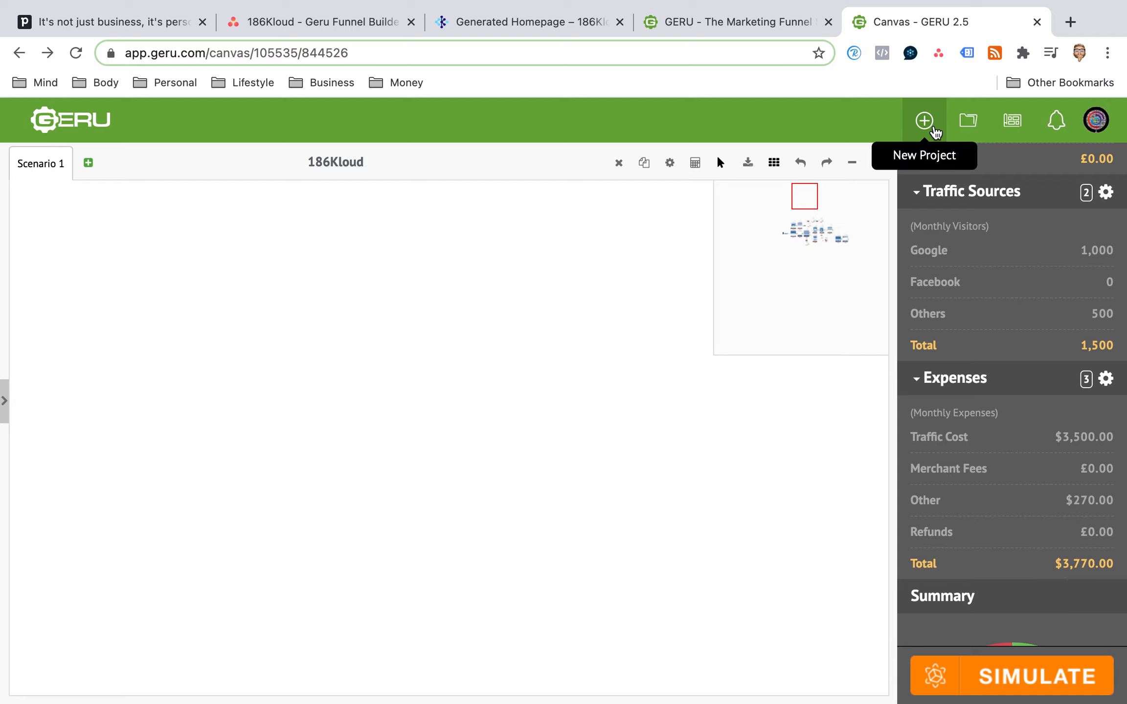
Look through the My Projects list with the 186Kloud activity log, and the list of available funnel blueprints.
left_click(968, 120)
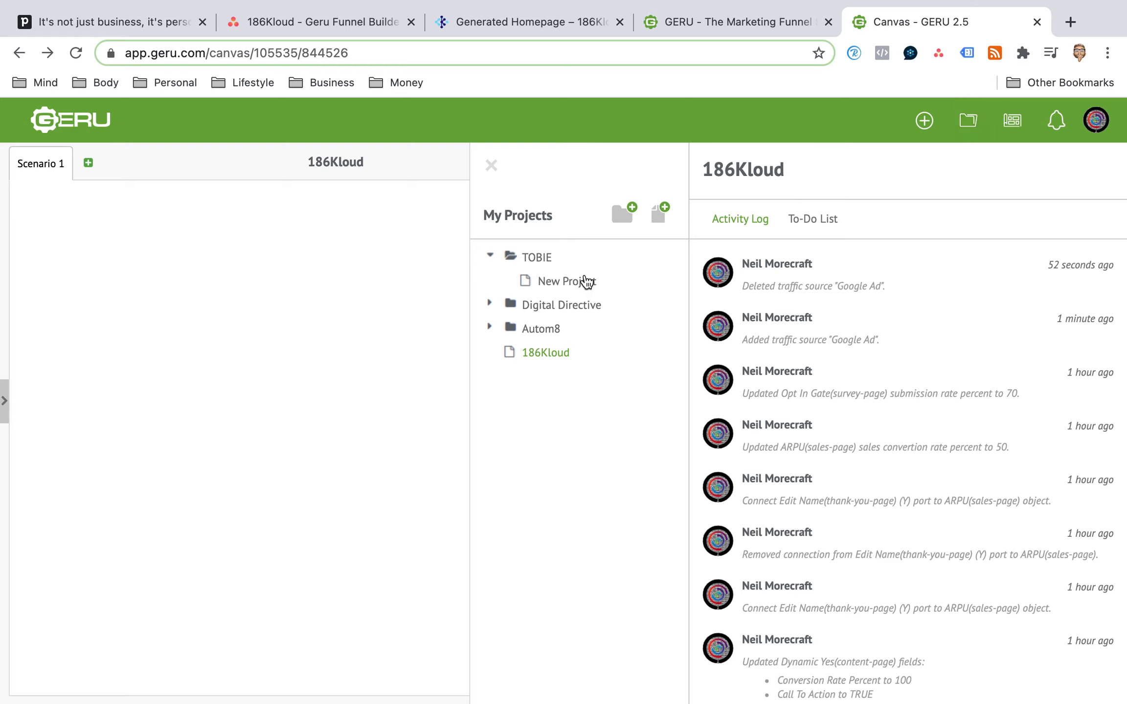
mouse_move(528, 367)
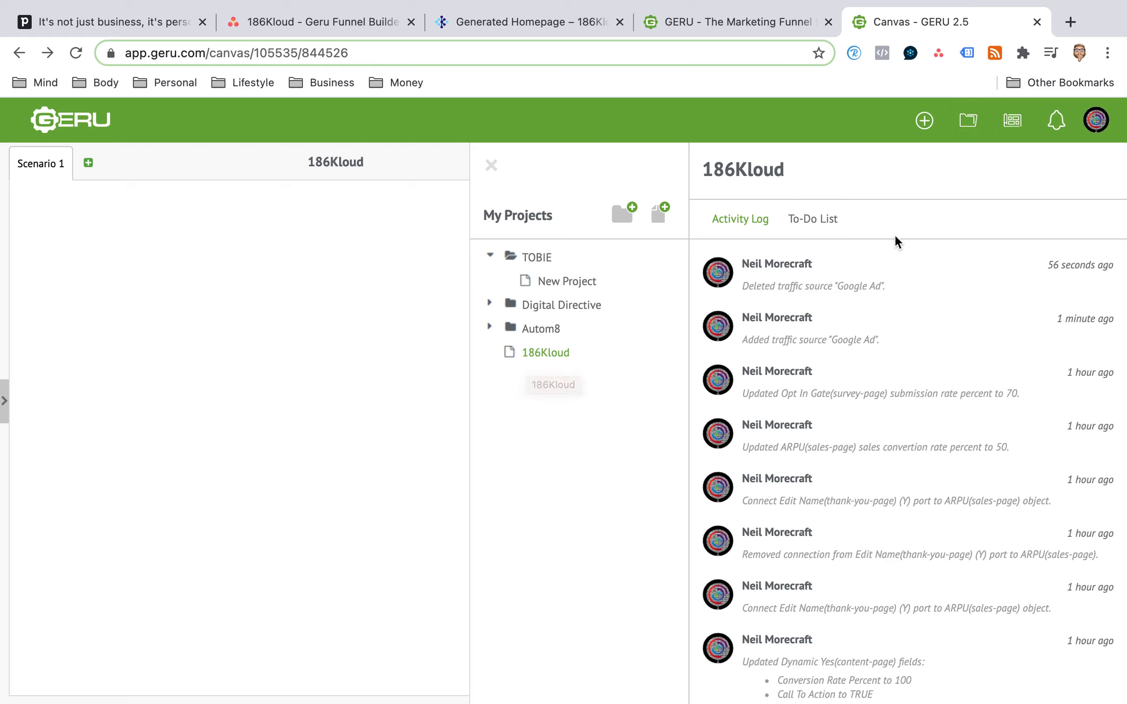
left_click(1012, 128)
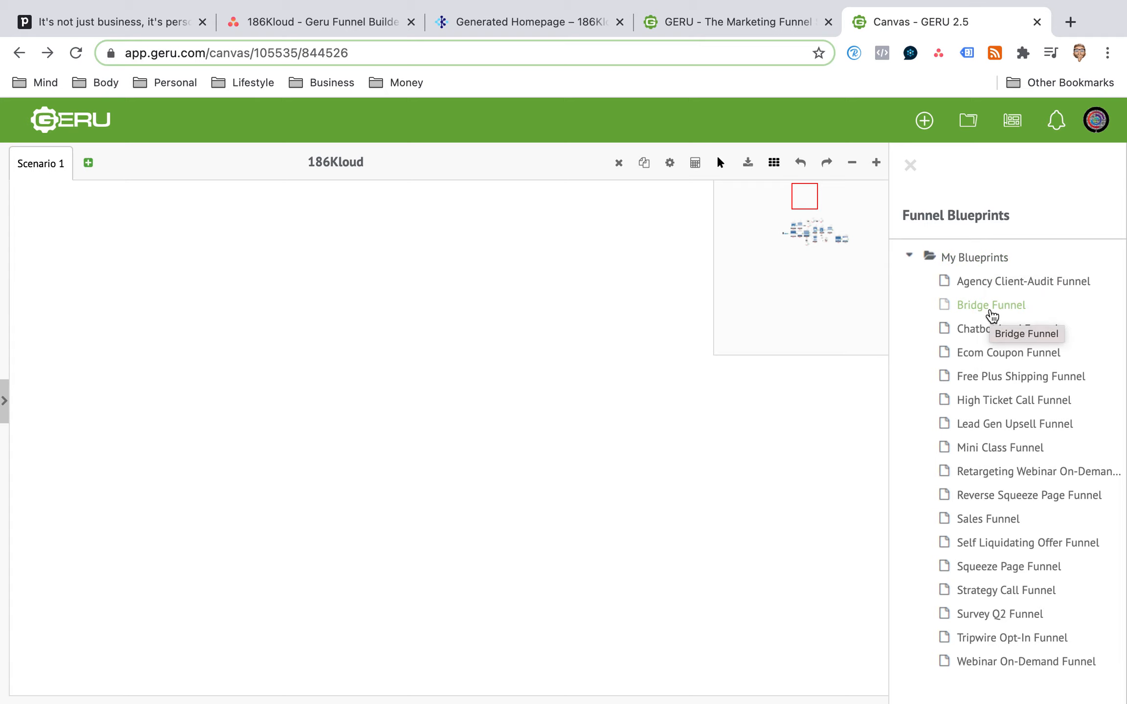
scroll(987, 299, "down", 1)
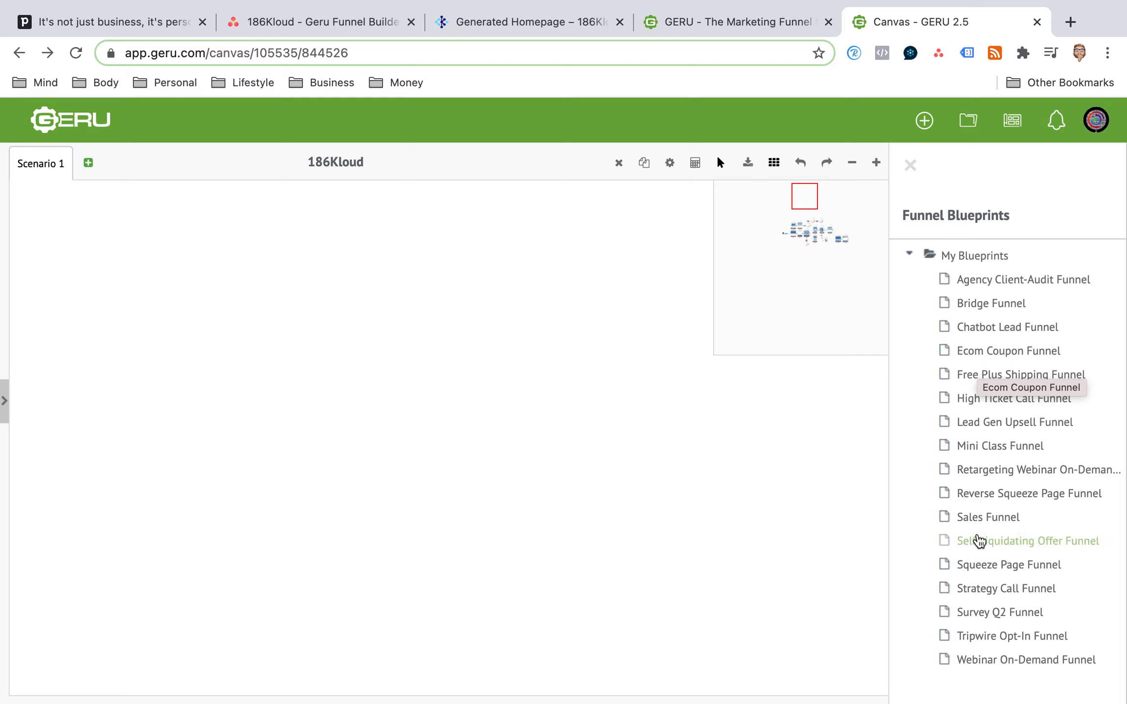
Load the Sales Funnel blueprint and bring its diagram into view on the canvas.
left_click(980, 516)
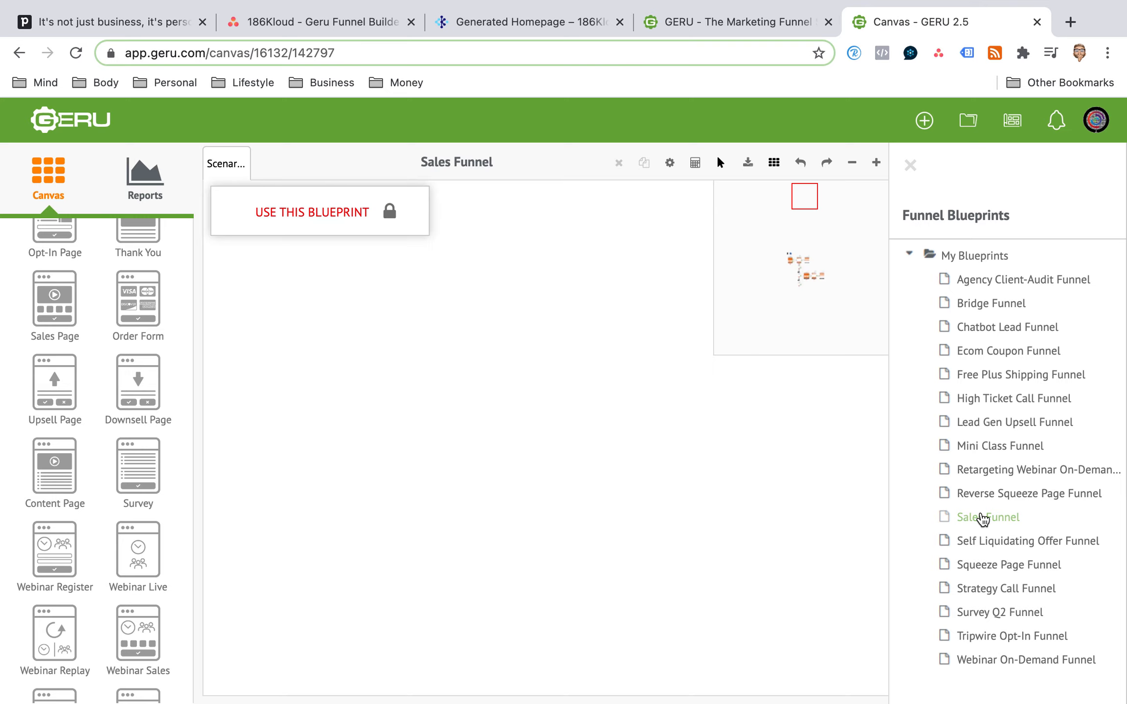
left_click(804, 211)
left_click_drag(805, 212, 803, 273)
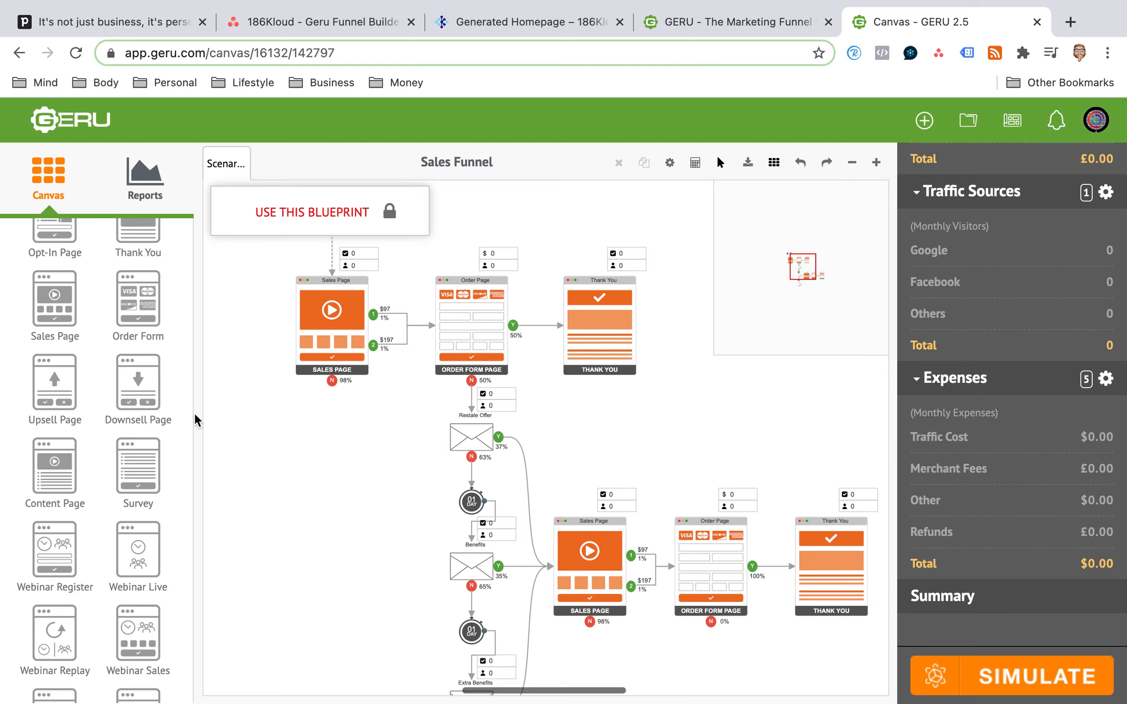
Collapse the element palette and the financial summary, and examine the Sales Funnel's flow from sales page to follow-up emails.
left_click(198, 399)
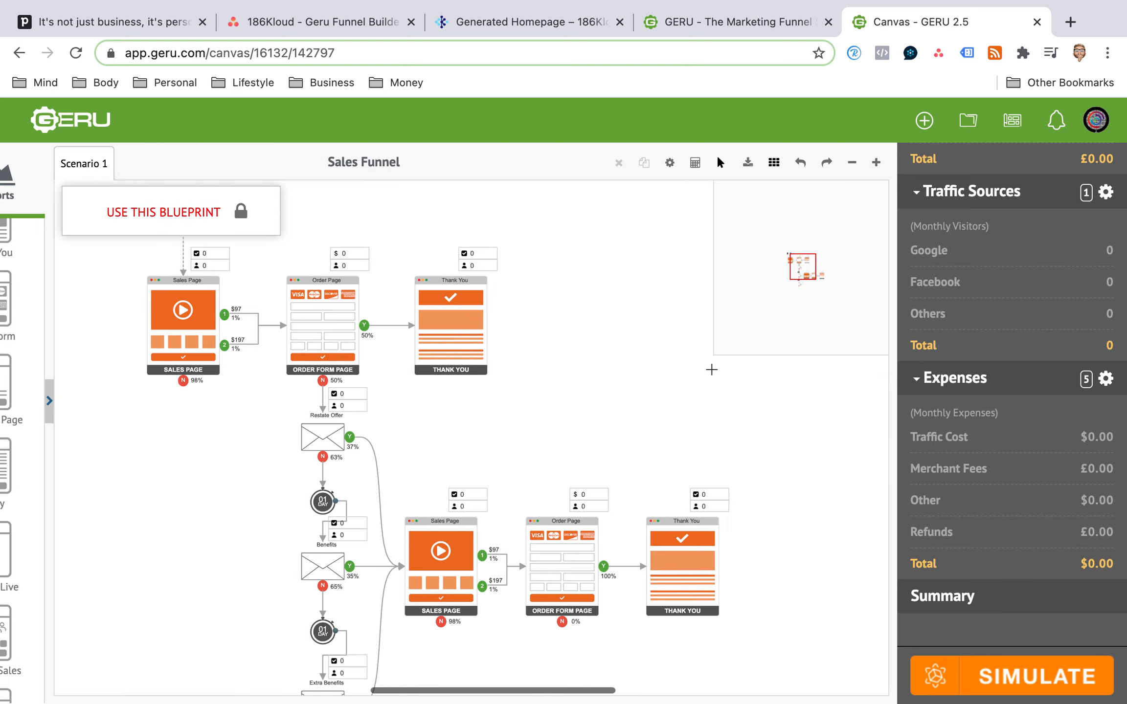
left_click(894, 402)
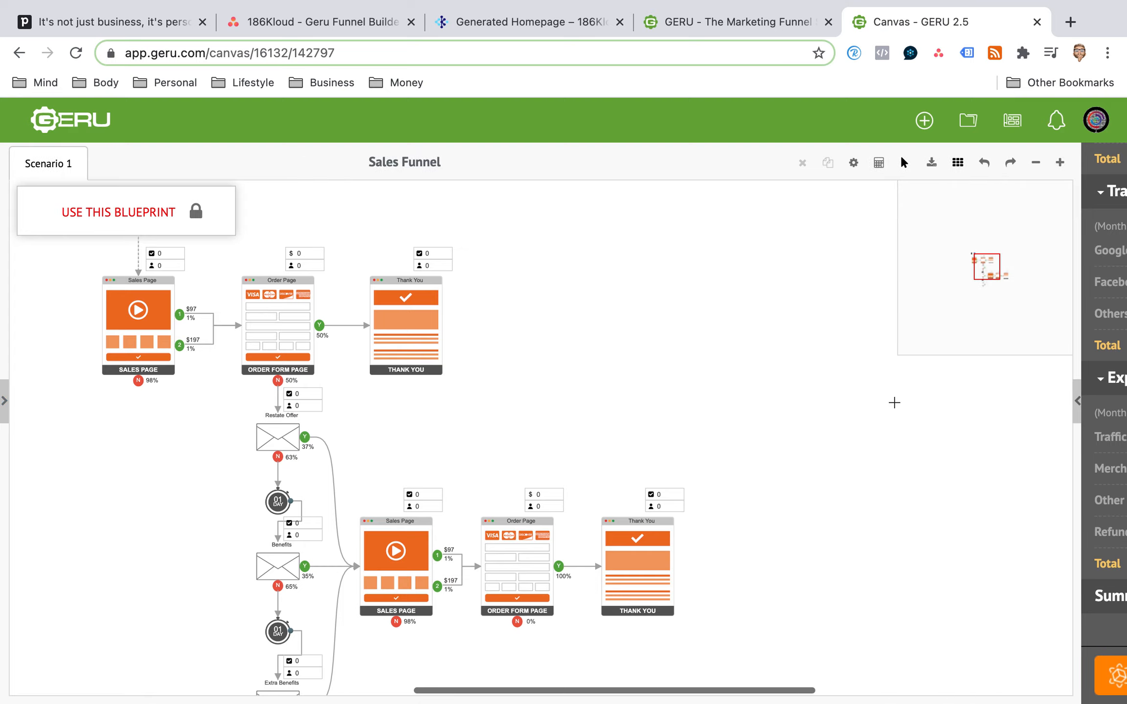
left_click_drag(626, 402, 775, 462)
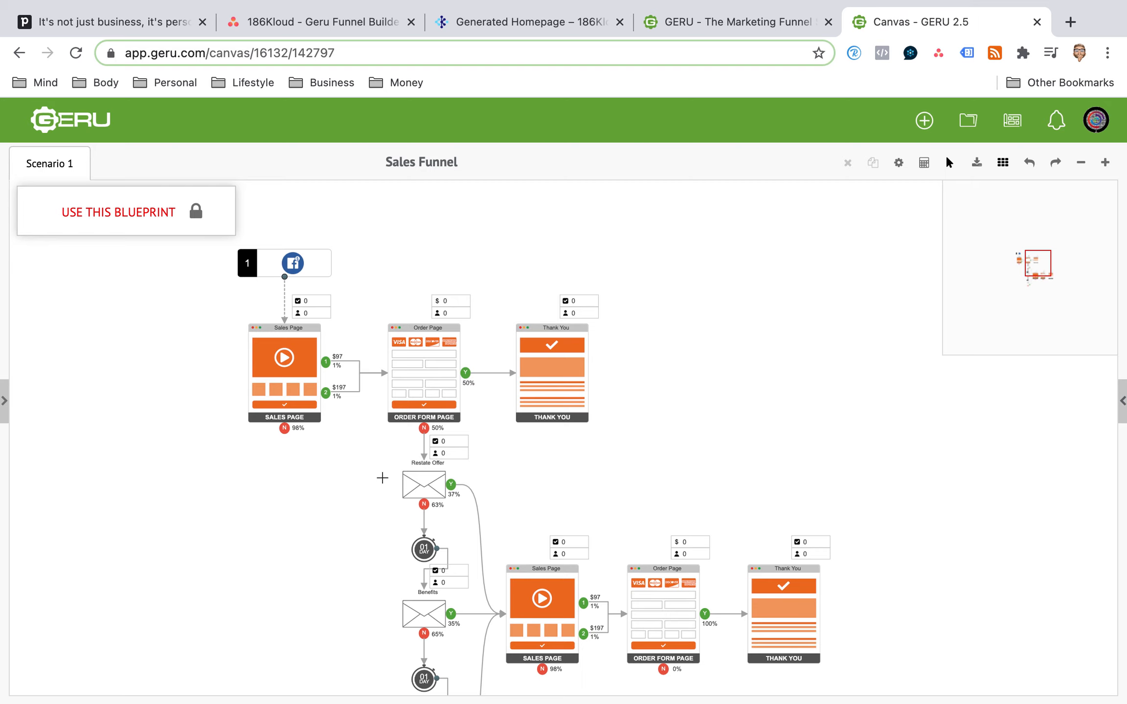
scroll(374, 472, "down", 2)
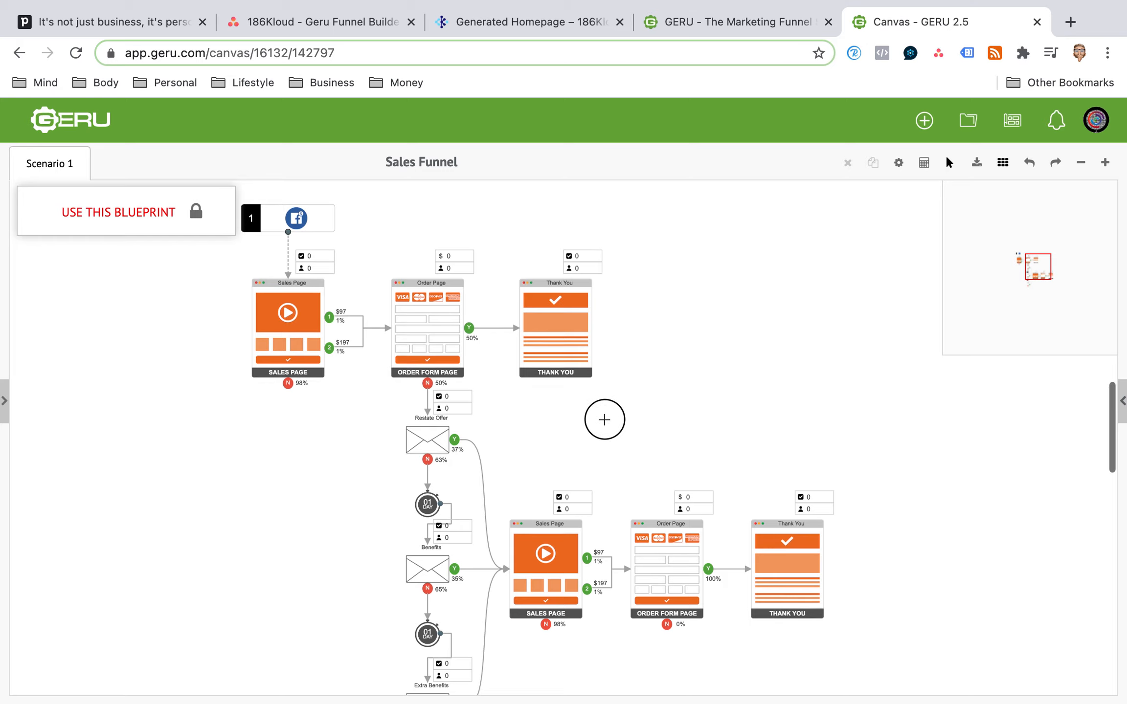
scroll(604, 428, "down", 3)
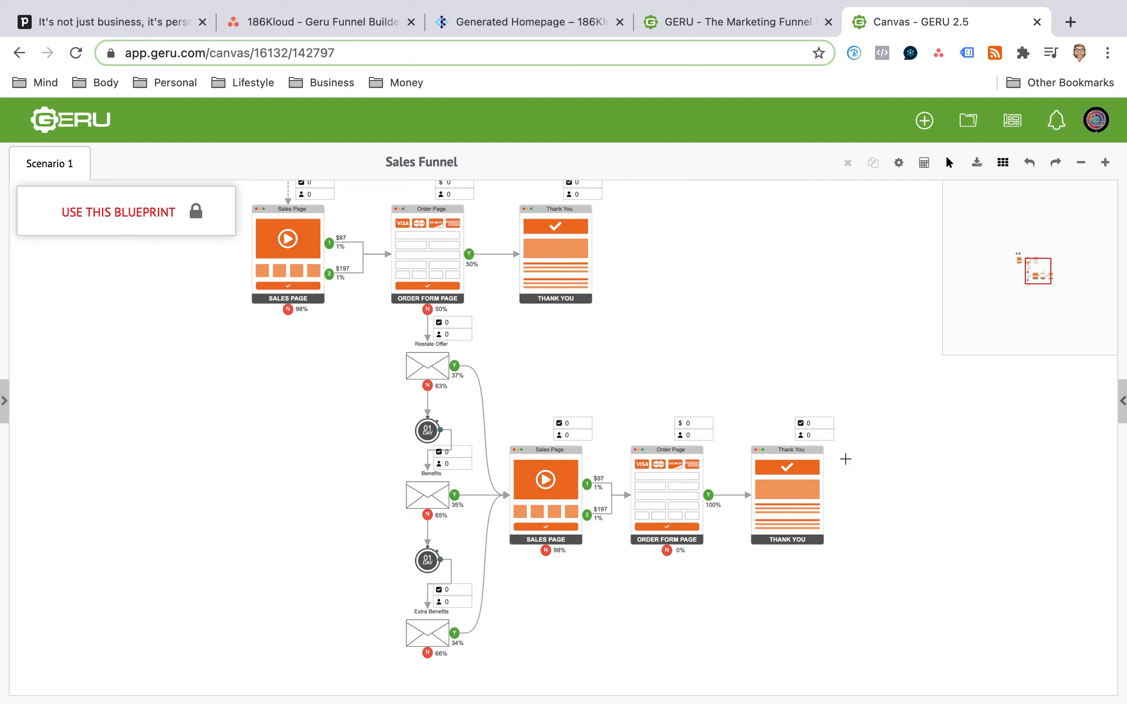
scroll(785, 378, "up", 3)
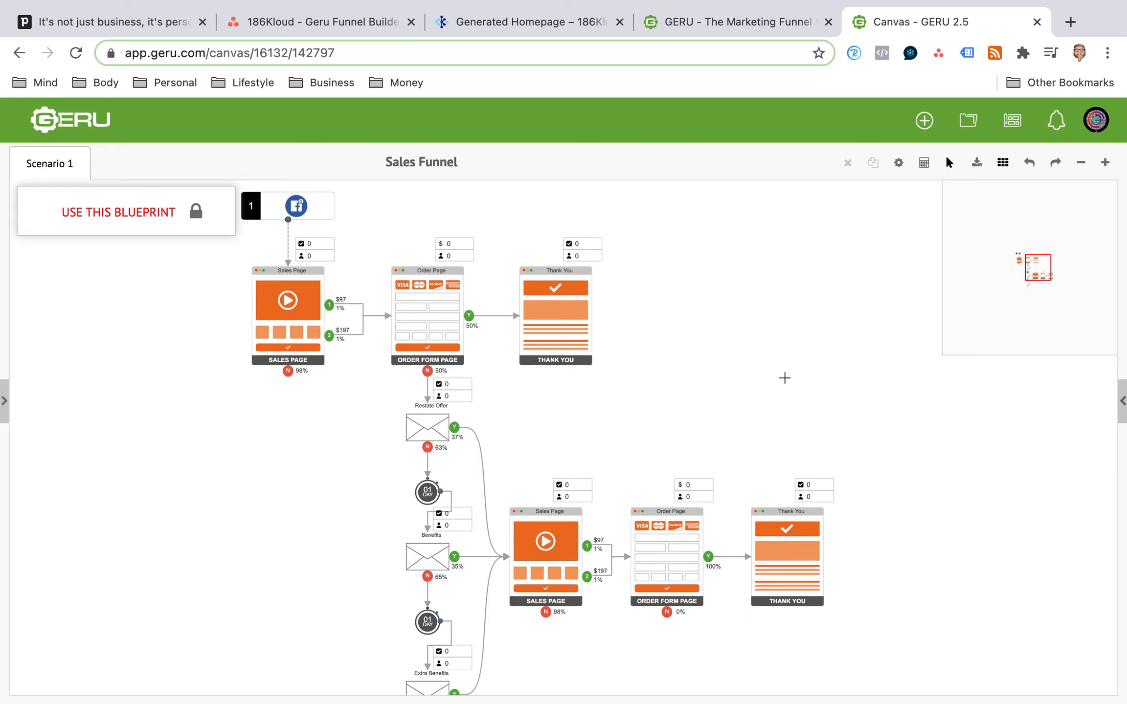
Load the Squeeze Page Funnel blueprint and show its whole diagram on the canvas.
left_click(1008, 132)
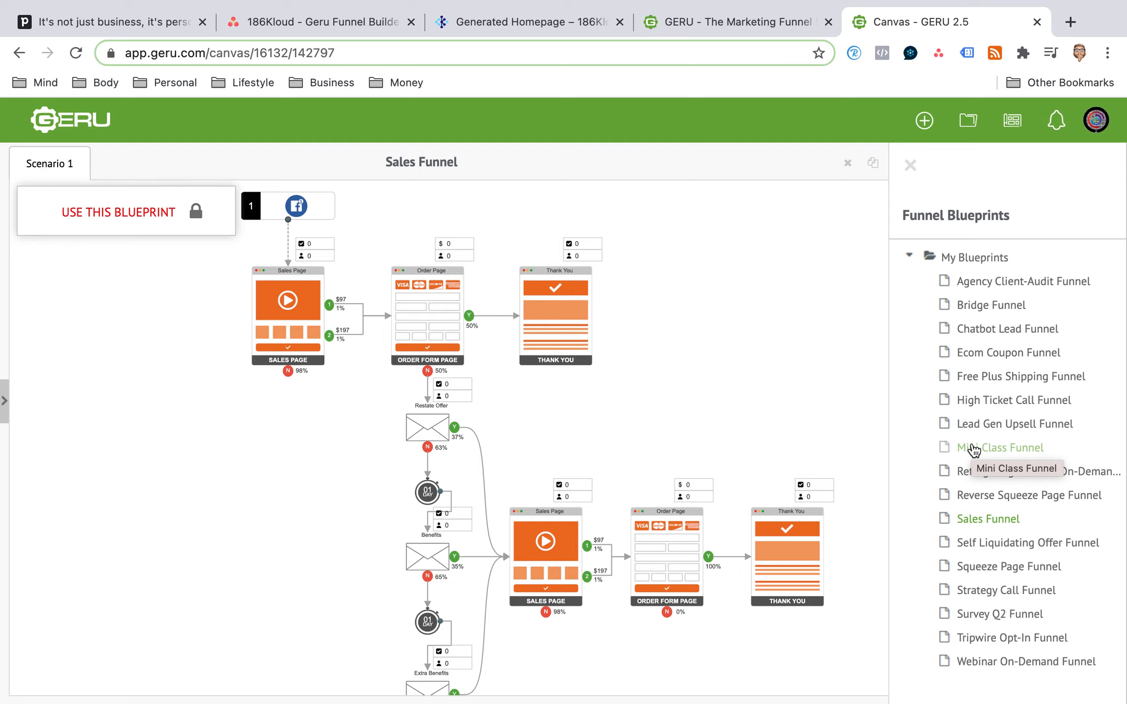
left_click(962, 568)
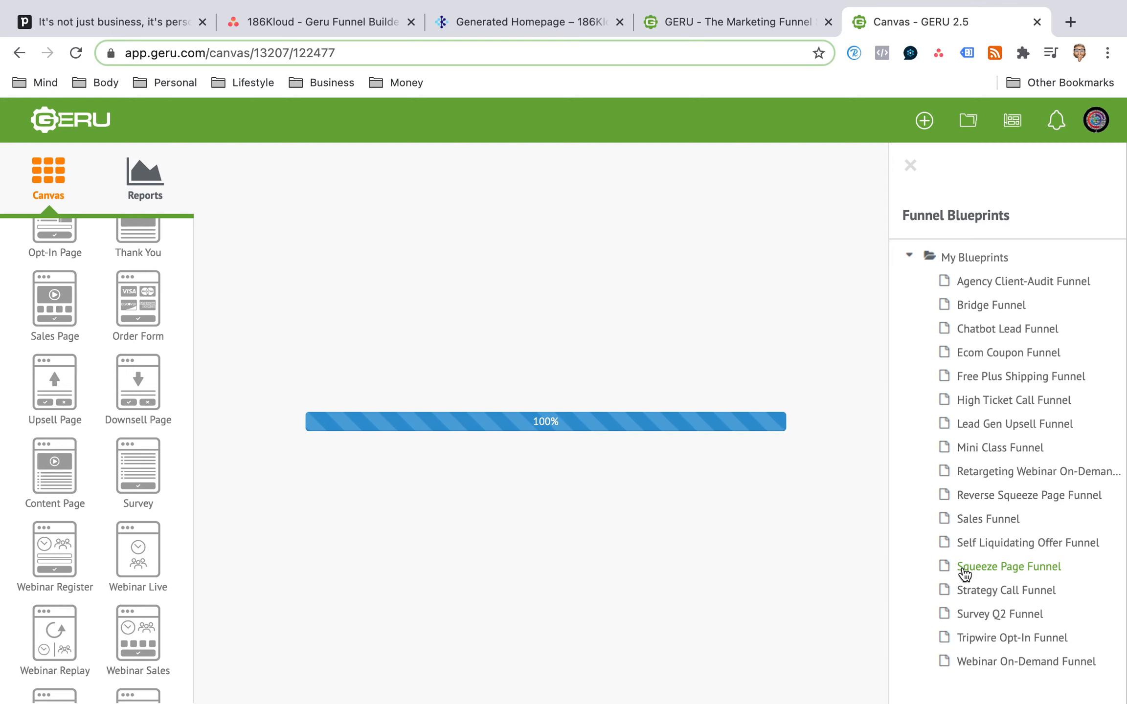
left_click_drag(721, 461, 629, 332)
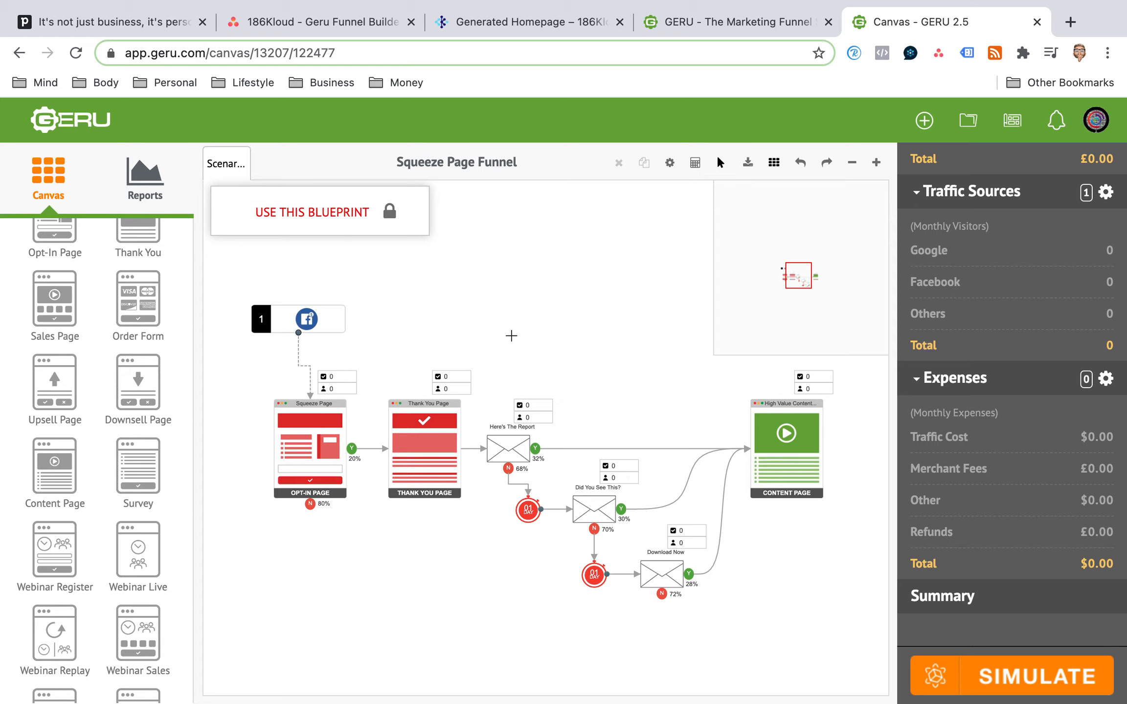
Simulate the Squeeze Page Funnel and review its traffic, expense, cost-per-lead and profit figures.
left_click(1009, 682)
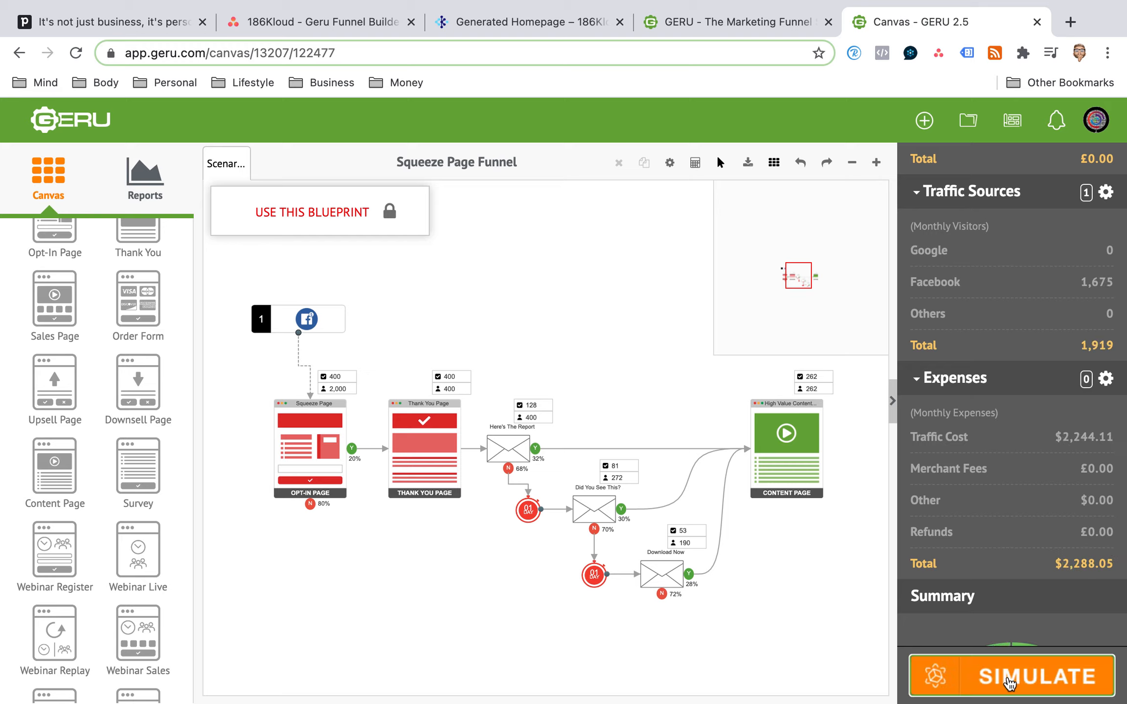
scroll(1009, 465, "down", 5)
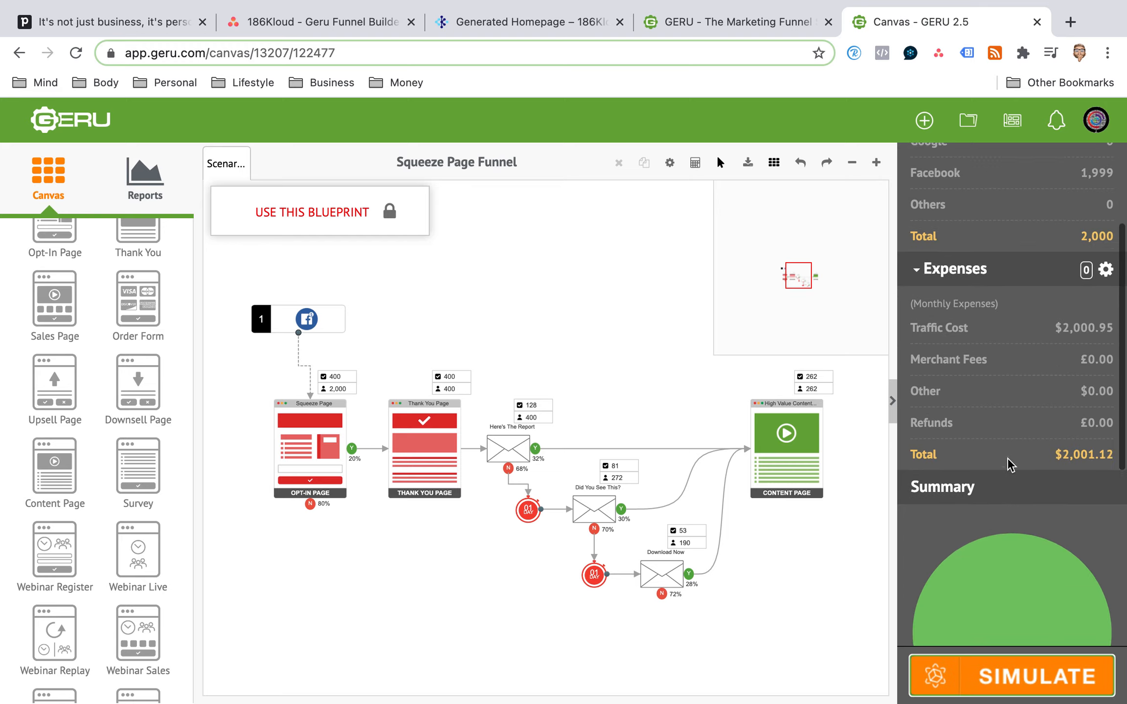
scroll(1009, 465, "down", 5)
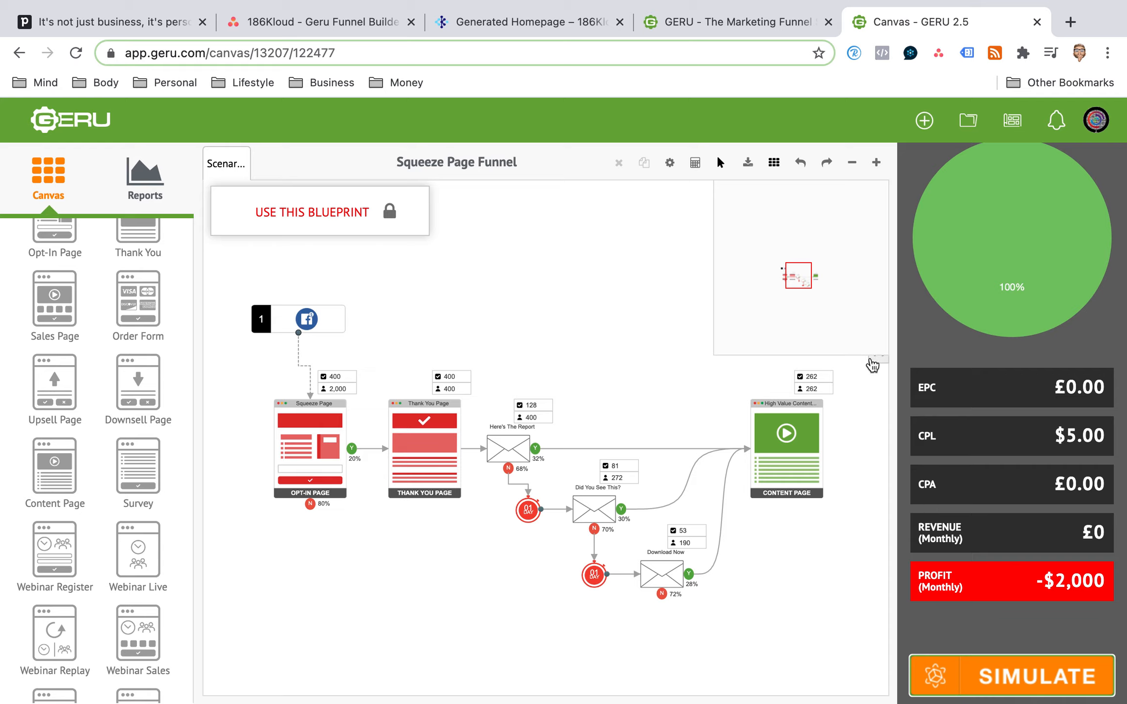
Reopen the 186Kloud project from My Projects and bring its funnel diagram into view.
left_click(972, 118)
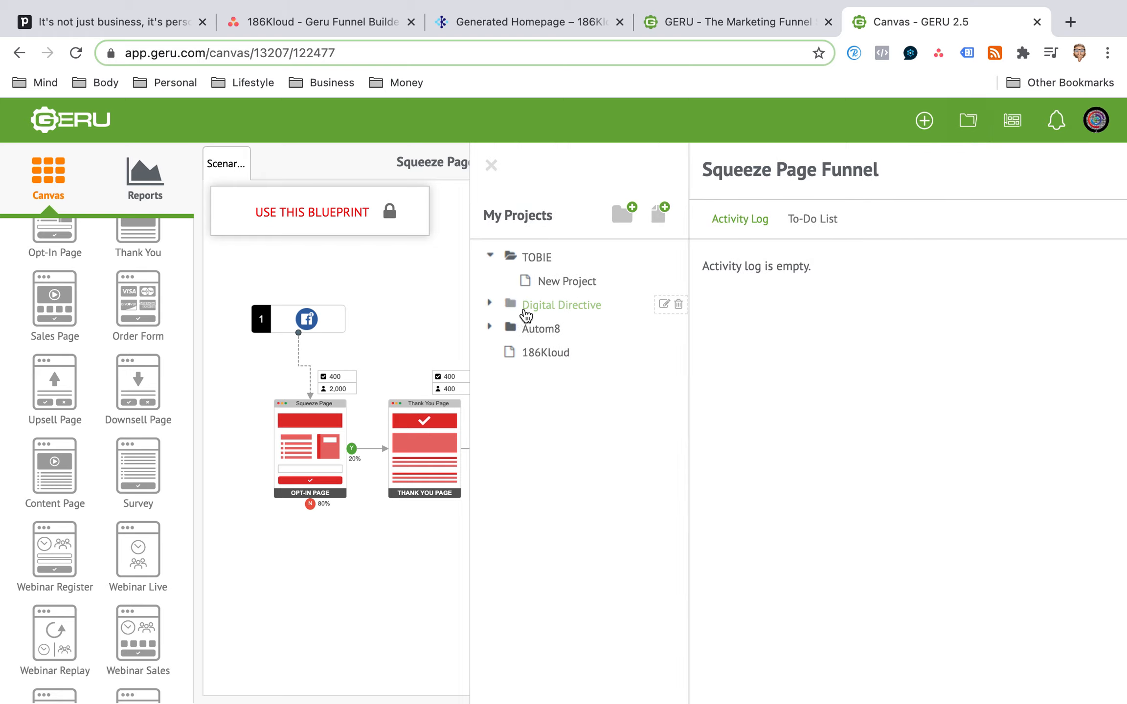
left_click(554, 357)
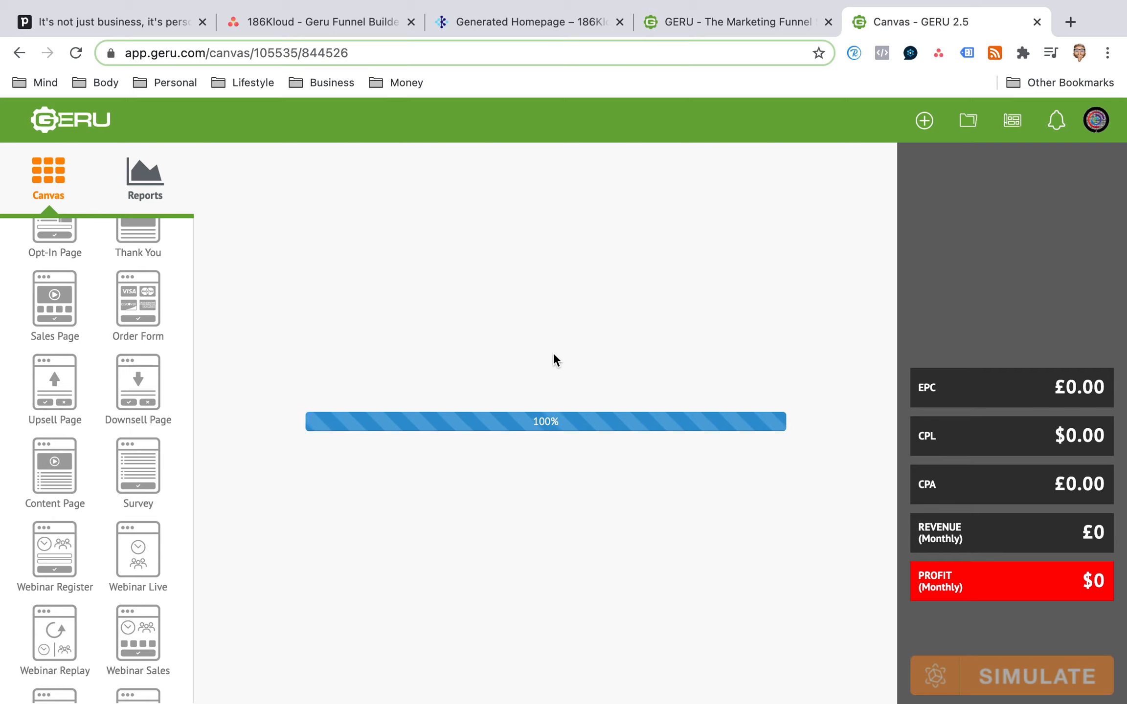
left_click_drag(787, 277, 800, 235)
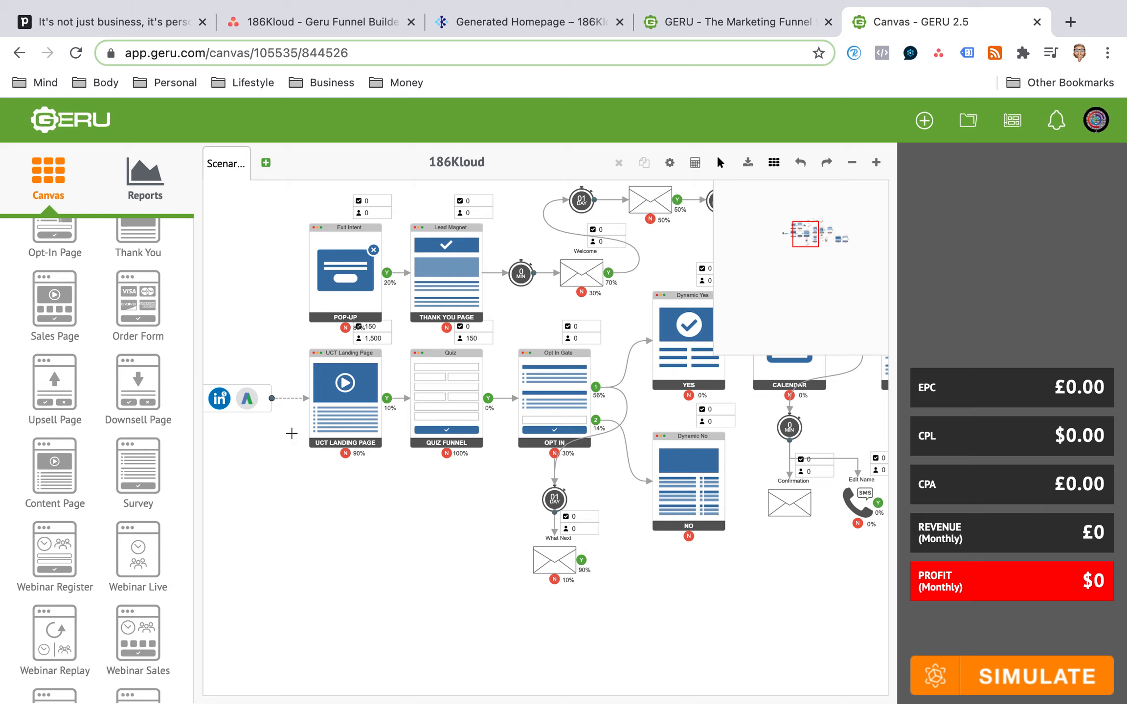
Switch to the 186Kloud generated homepage and examine its video, product offer and customer testimonial sections.
left_click(511, 29)
scroll(391, 295, "down", 5)
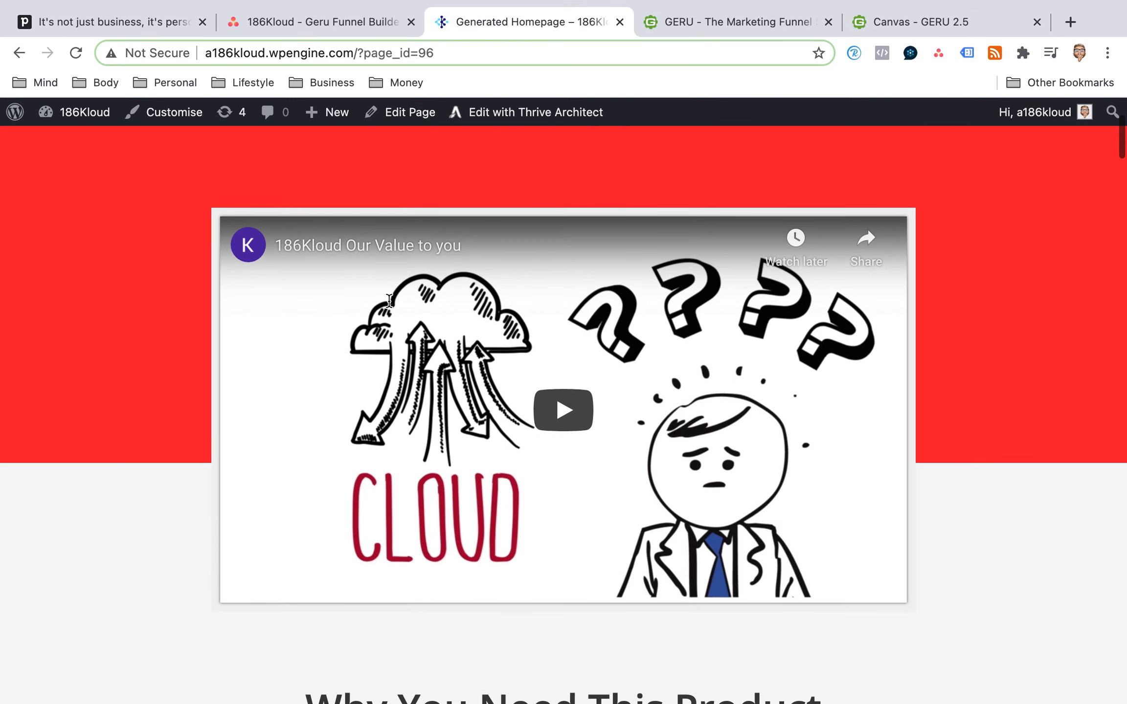
scroll(390, 300, "down", 1)
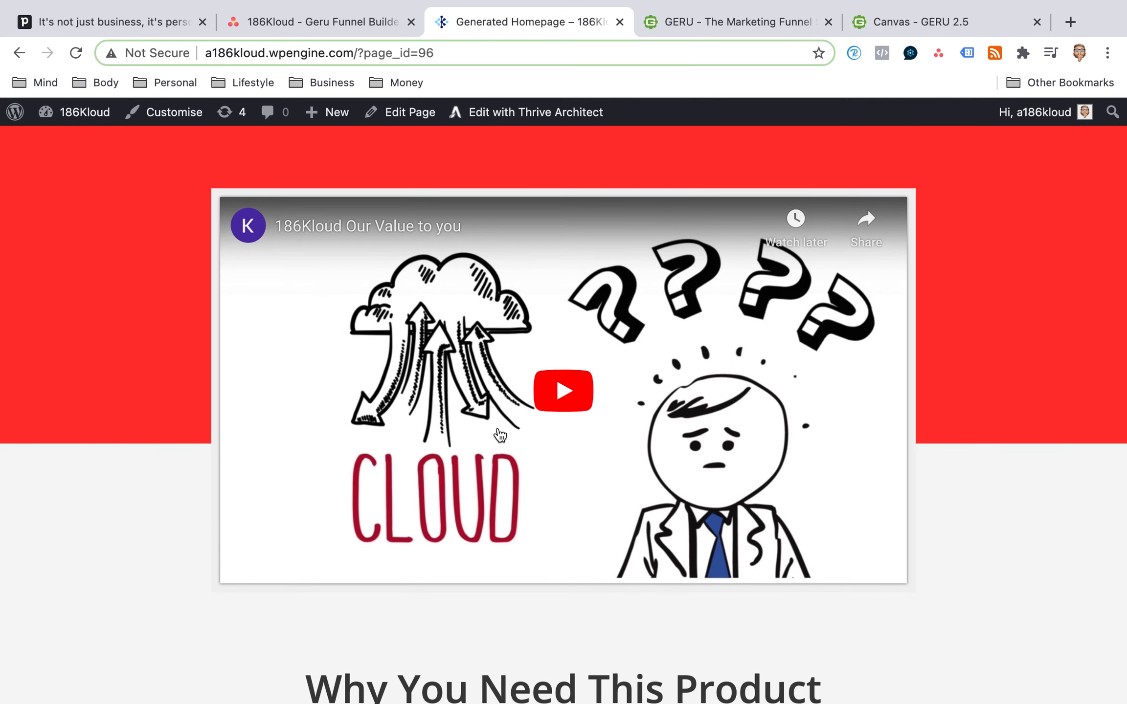
scroll(499, 434, "down", 8)
scroll(498, 434, "down", 20)
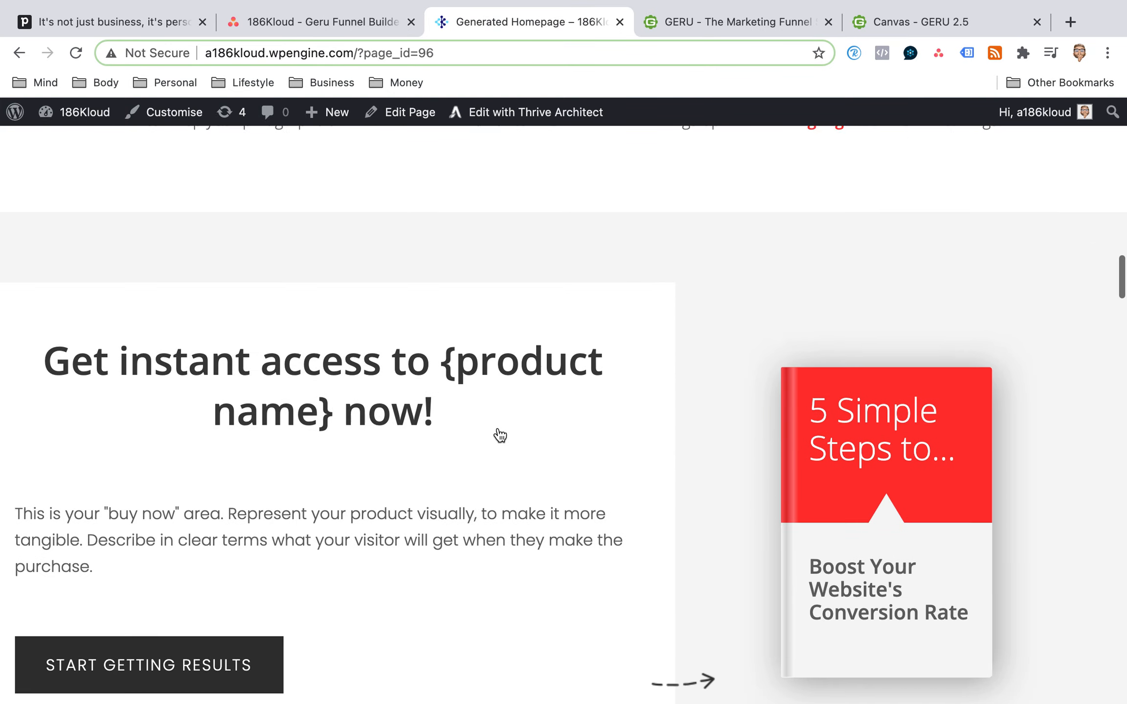
scroll(498, 434, "down", 5)
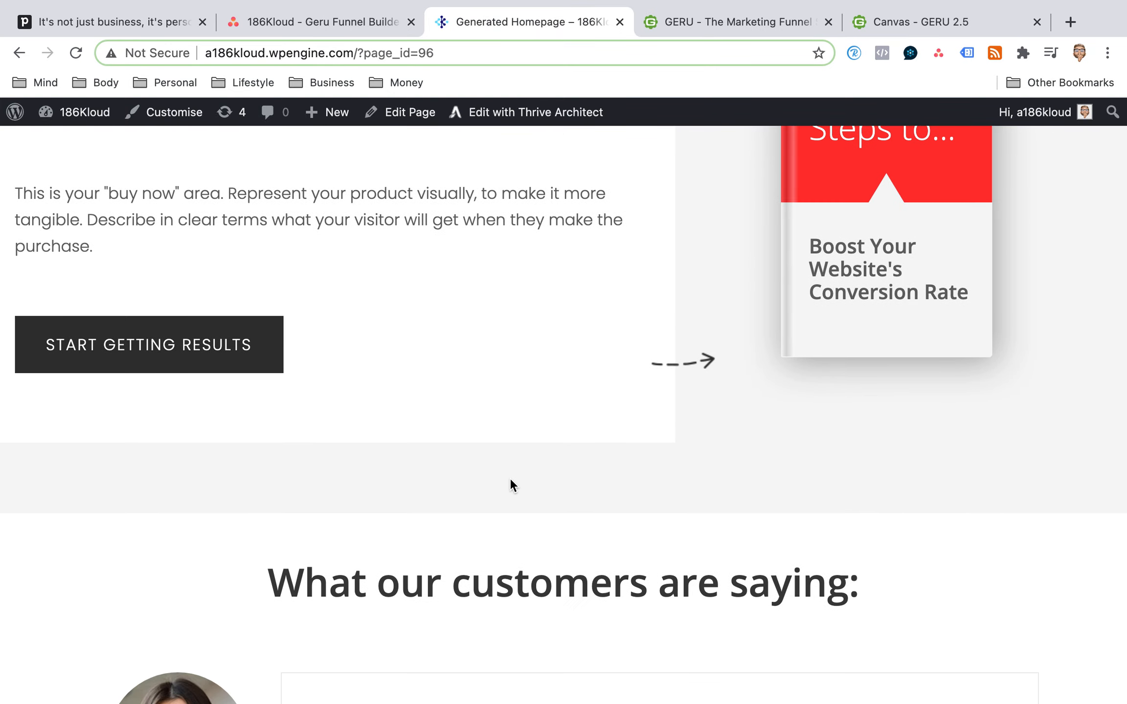
scroll(510, 481, "up", 8)
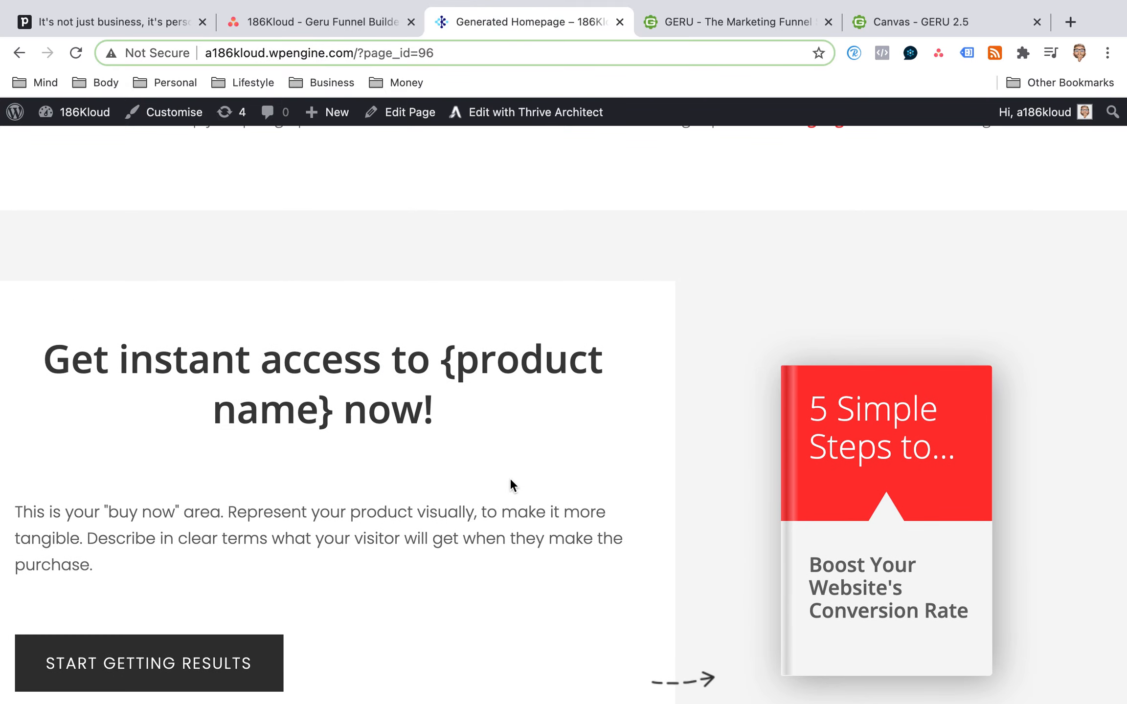
Leave the generated homepage and return to the 186Kloud funnel canvas in GERU.
scroll(510, 477, "up", 15)
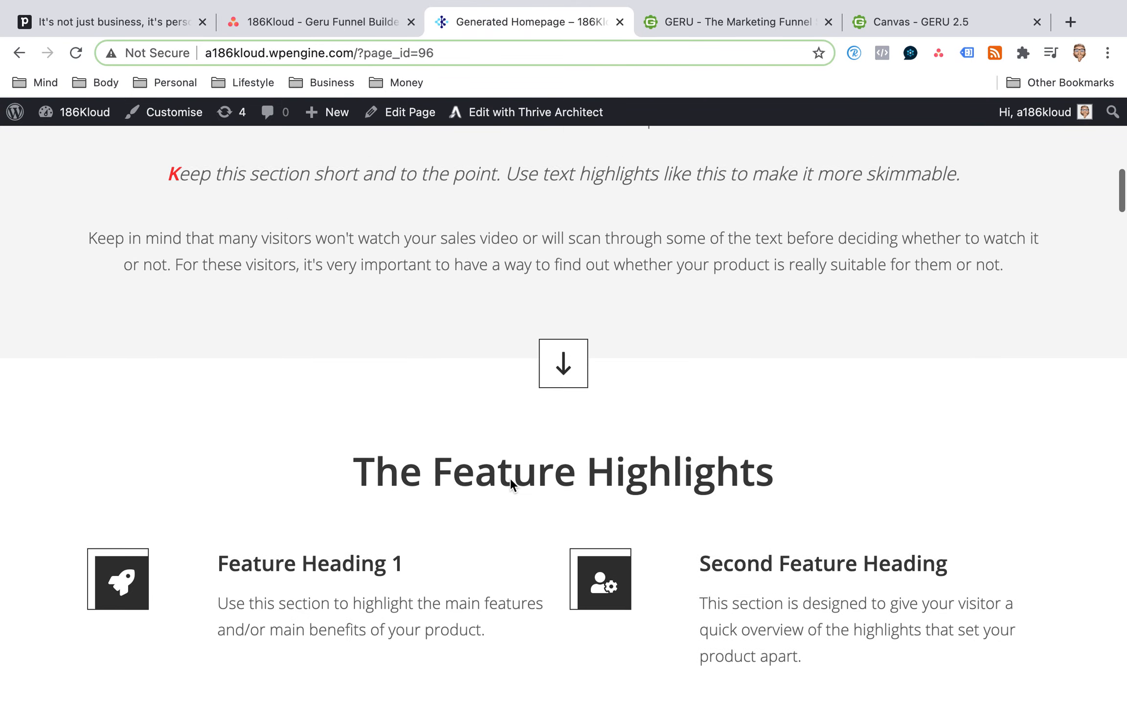
left_click(728, 20)
left_click(911, 24)
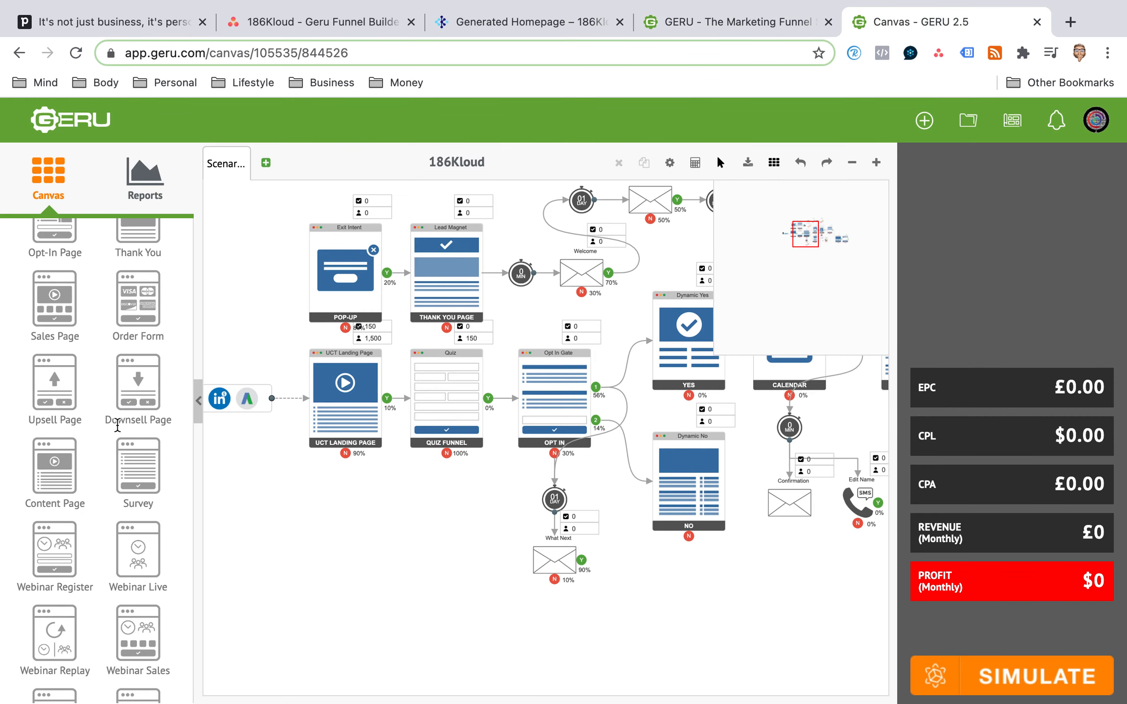
Add a Sales Page with its linked order form to the empty canvas area below the UCT Landing Page and Quiz.
left_click_drag(55, 298, 336, 558)
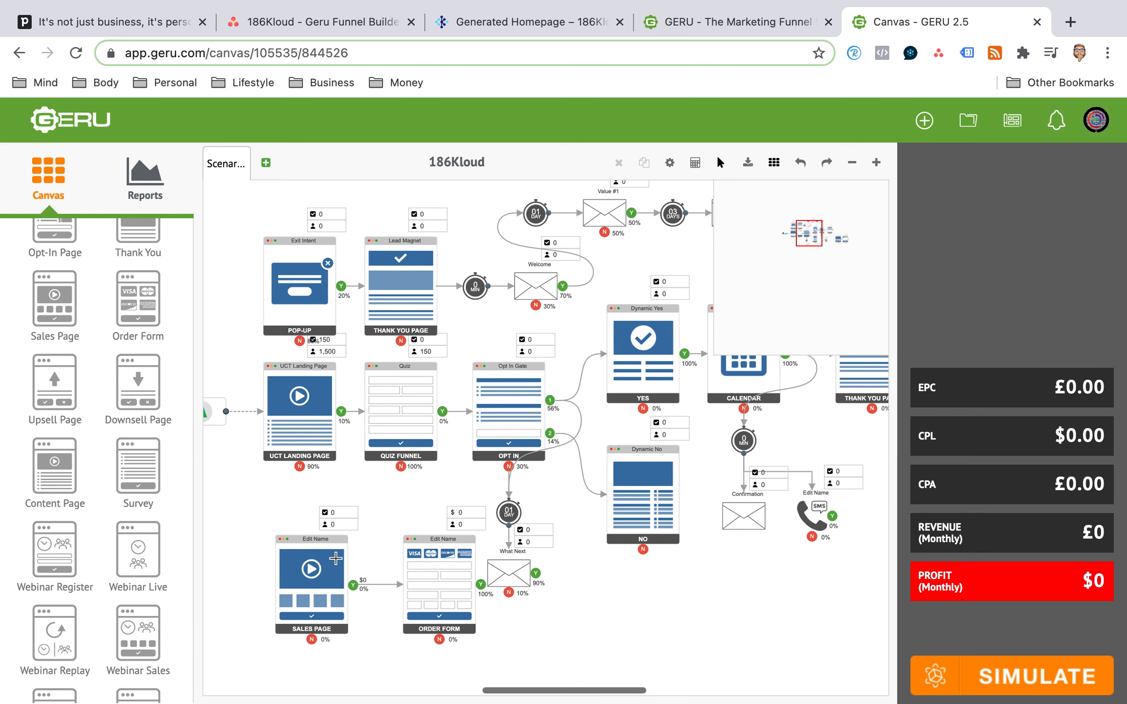
left_click_drag(420, 544, 494, 487)
left_click(387, 534)
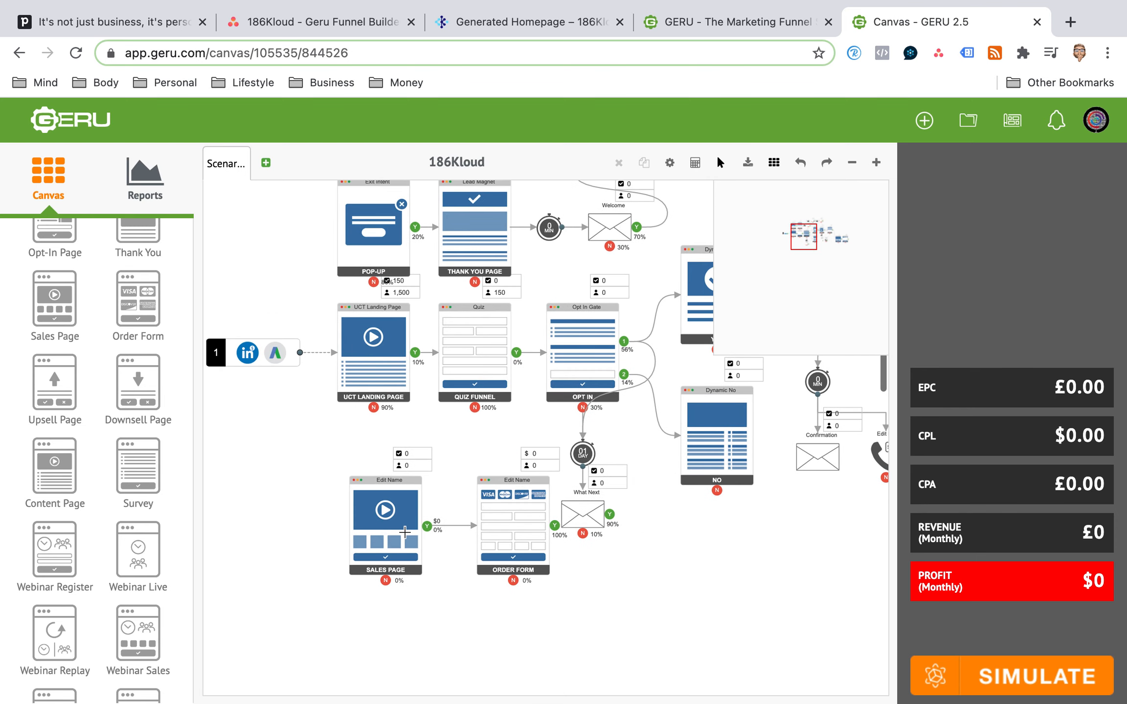
right_click(399, 528)
left_click(375, 510)
mouse_move(376, 510)
left_mouse_down()
mouse_move(343, 514)
mouse_move(388, 499)
left_mouse_up()
left_click_drag(533, 499, 510, 516)
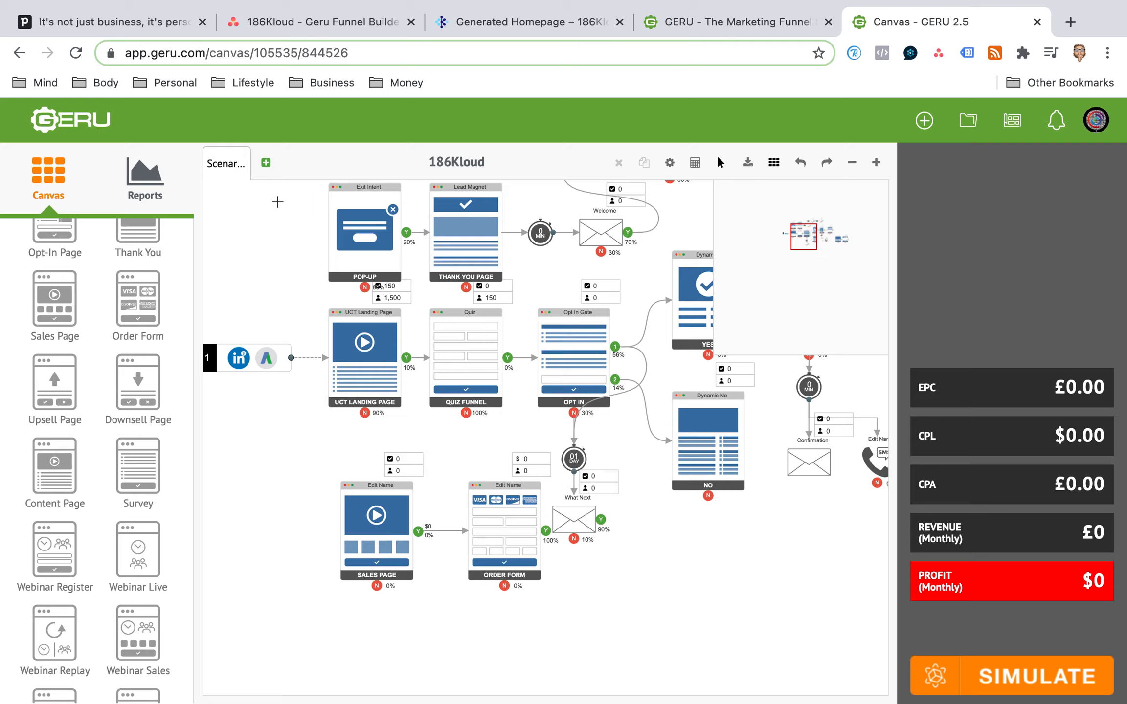
Reopen the 186Kloud project from My Projects and bring its funnel diagram back into view.
right_click(305, 445)
left_click(334, 453)
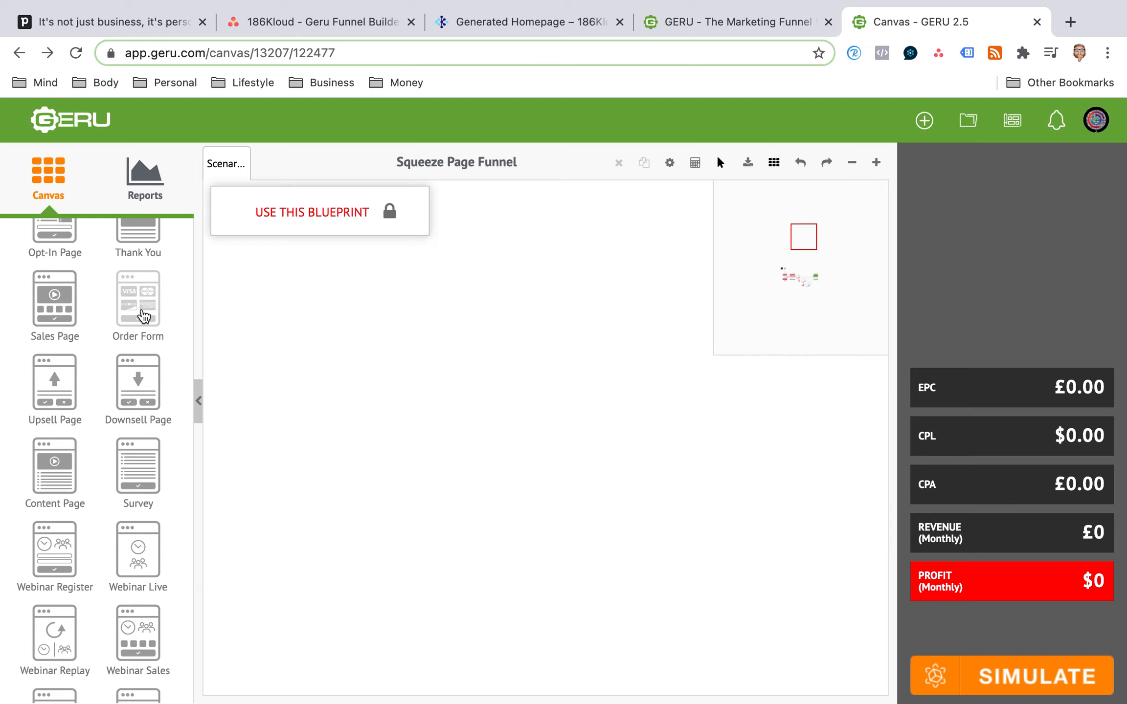
left_click_drag(803, 238, 797, 280)
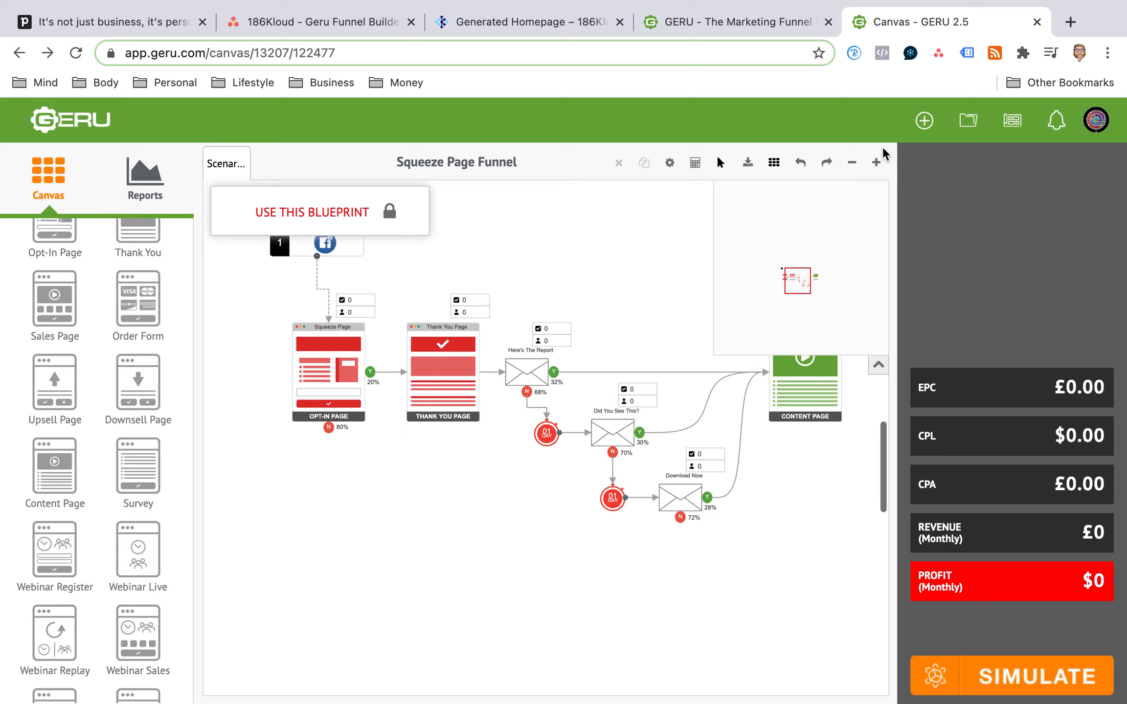
left_click(968, 121)
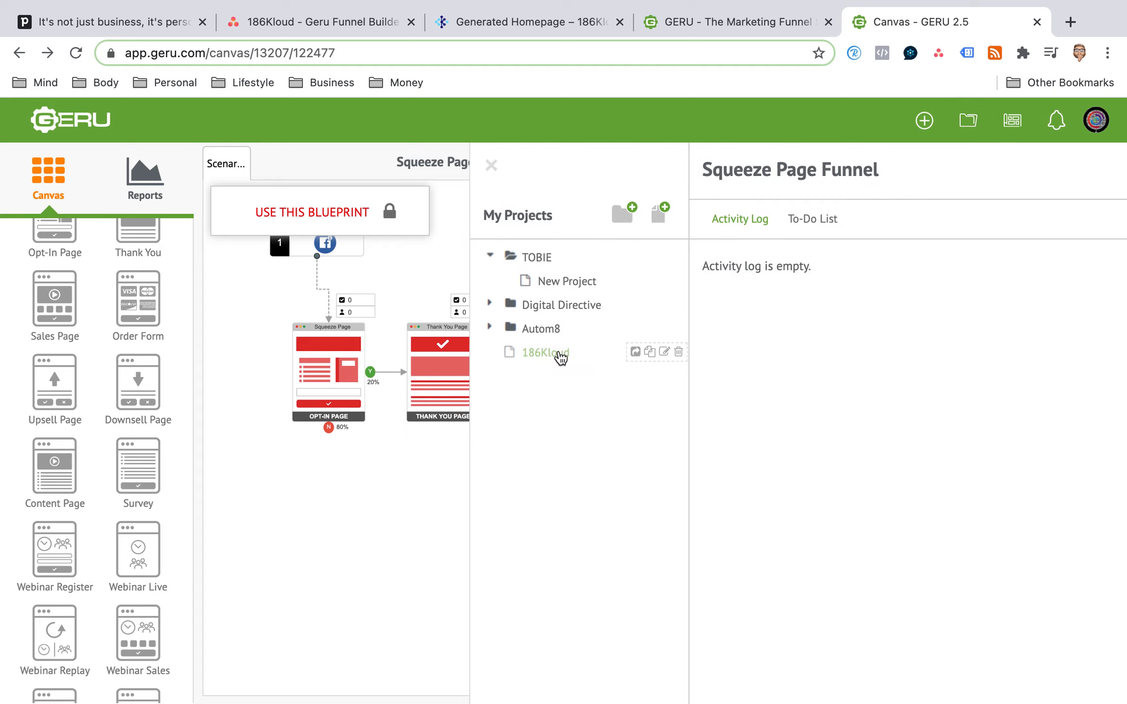
left_click(545, 353)
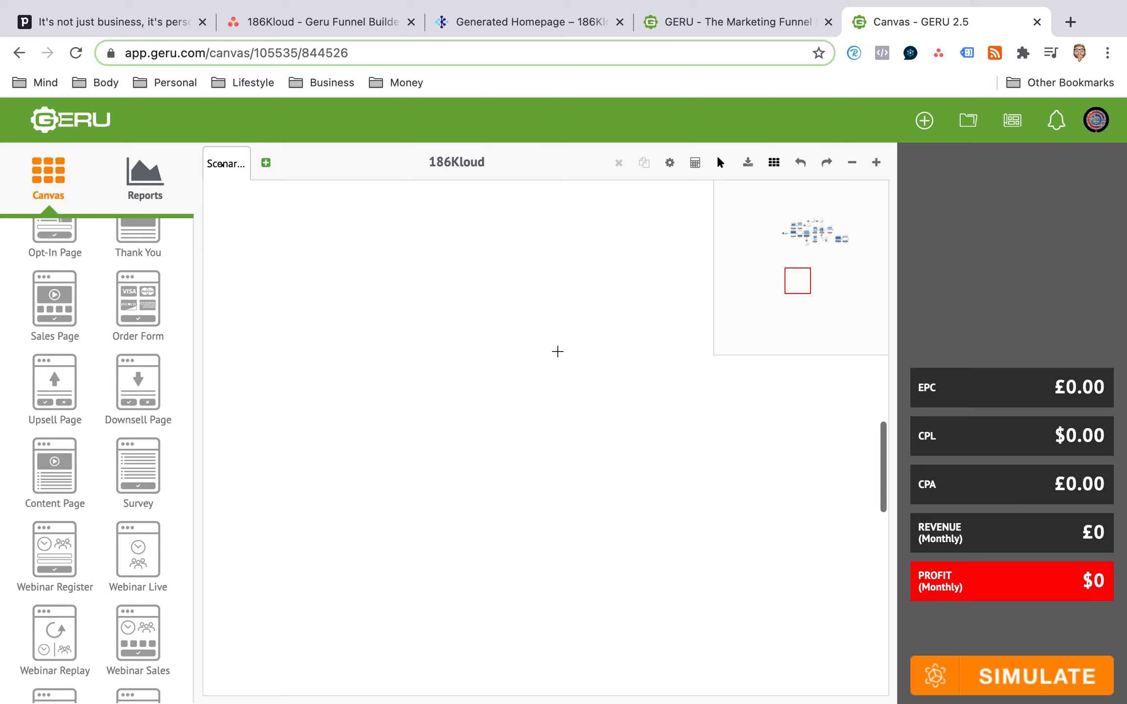
left_click_drag(788, 289, 811, 241)
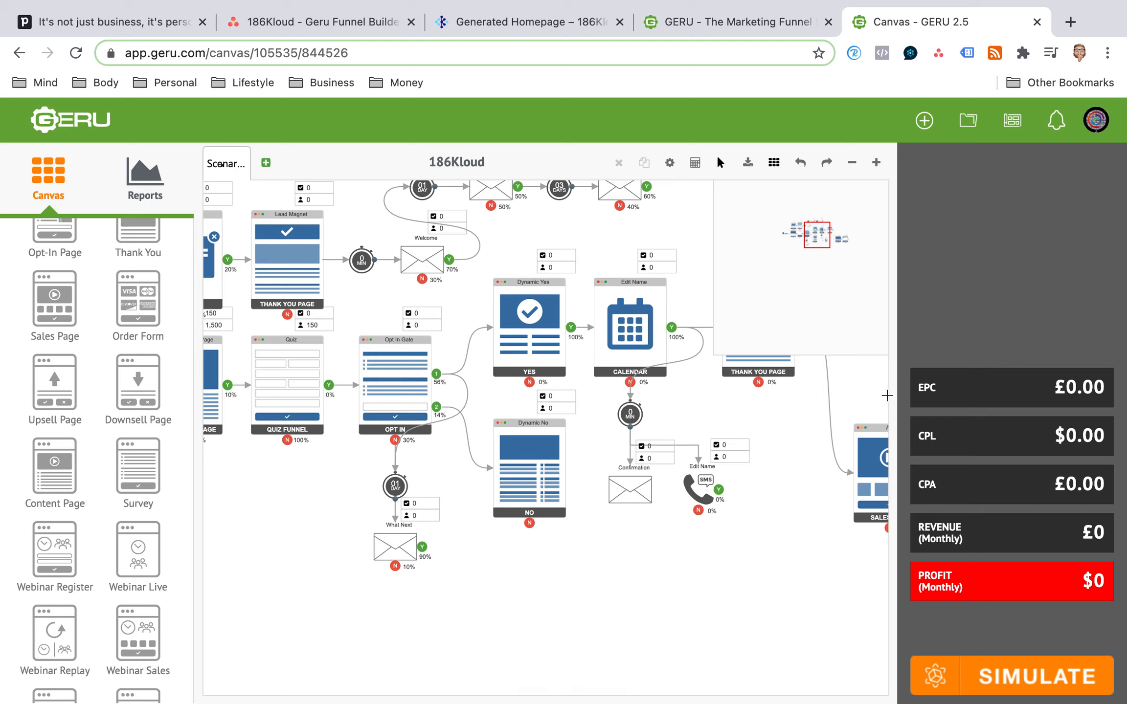
Collapse the results and element side areas so the whole 186Kloud funnel fits on the widened canvas.
mouse_move(895, 414)
left_click(894, 409)
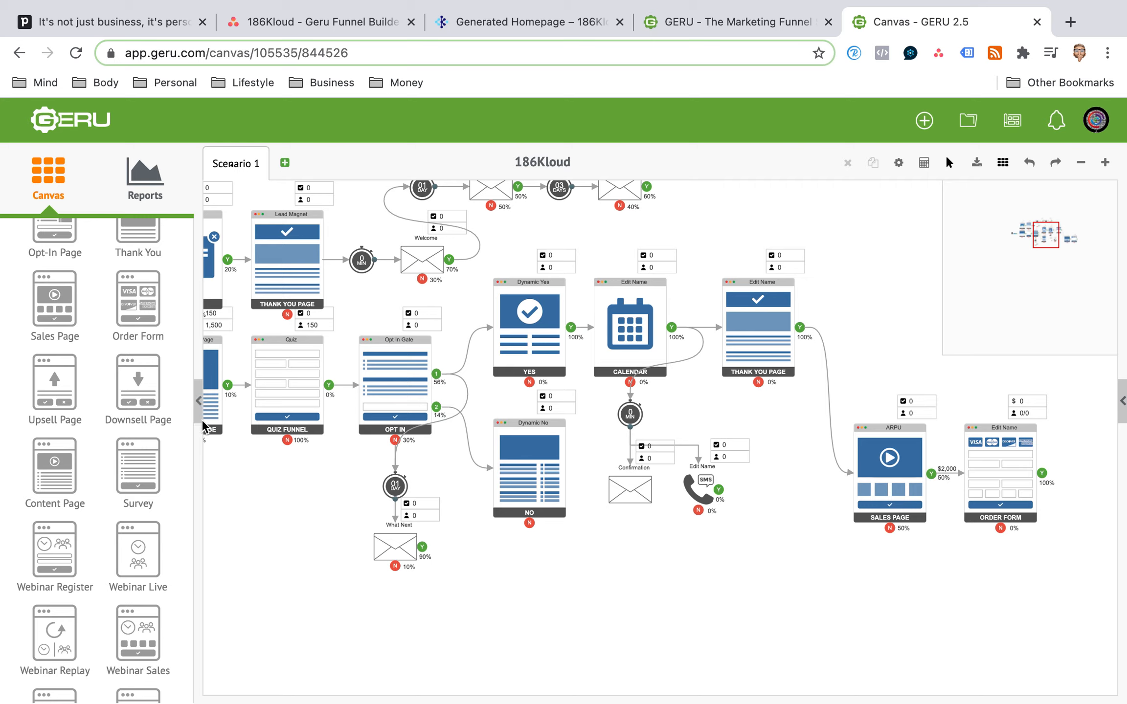
mouse_move(200, 432)
left_click(194, 398)
left_click_drag(147, 491, 394, 548)
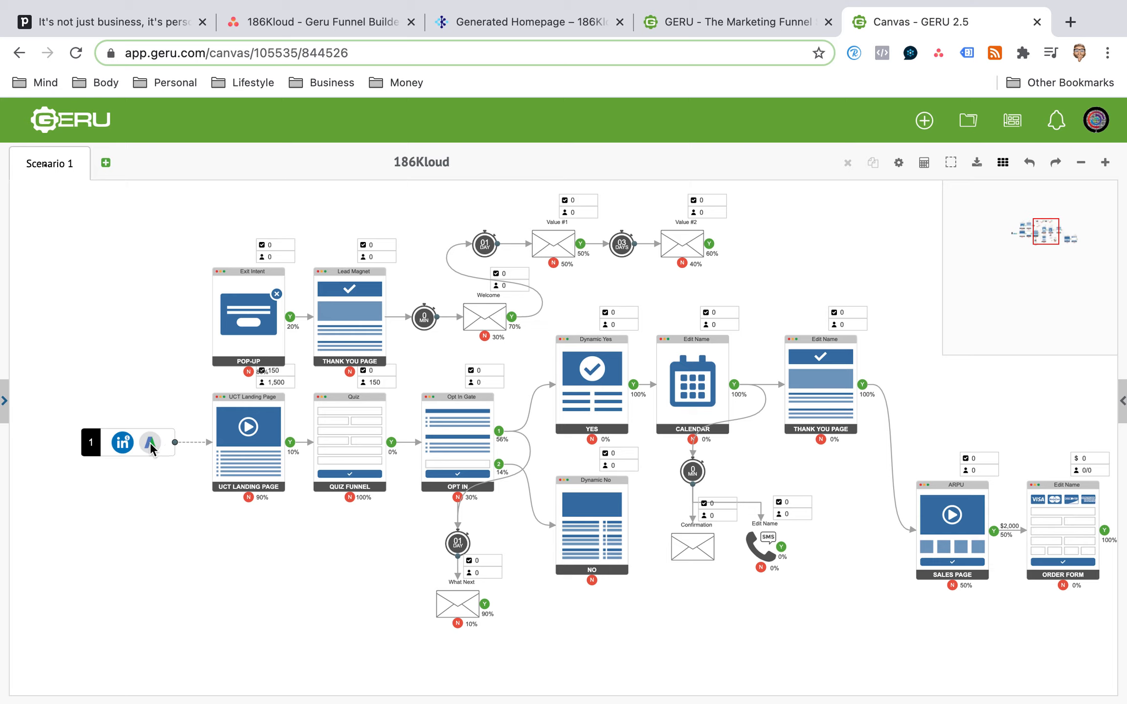
Examine the 186Kloud funnel flow from the traffic sources and UCT Landing Page through to the ARPU sales page and order form.
right_click(240, 438)
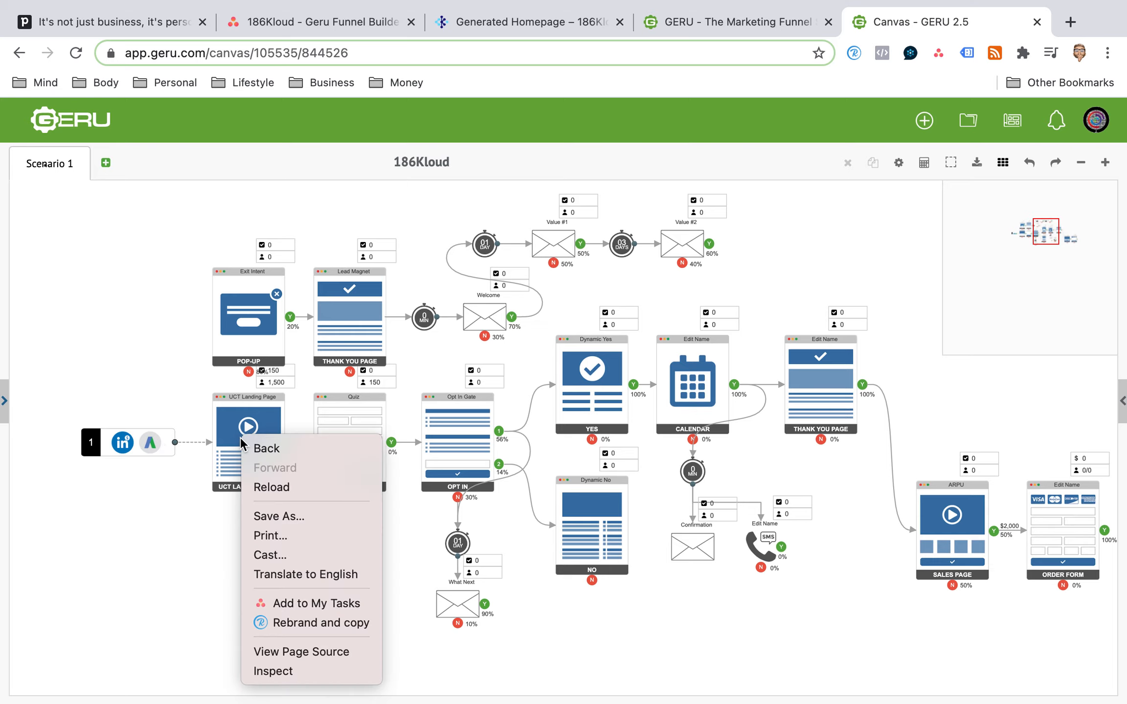
left_click(255, 419)
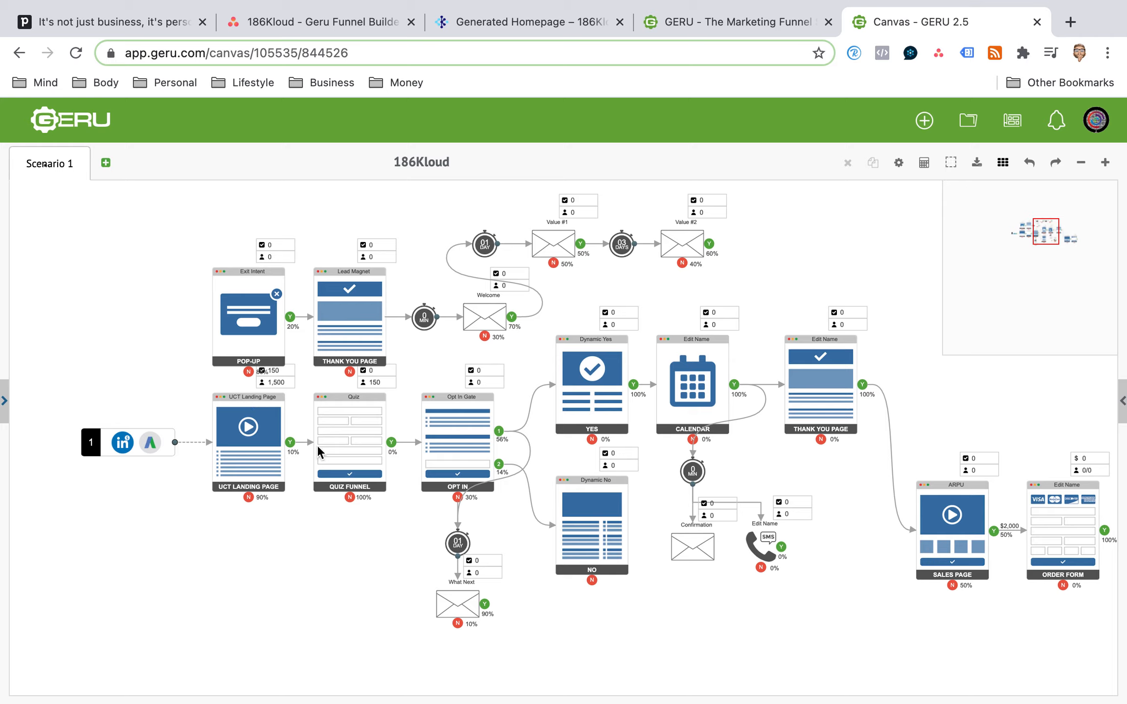
scroll(289, 420, "down", 1)
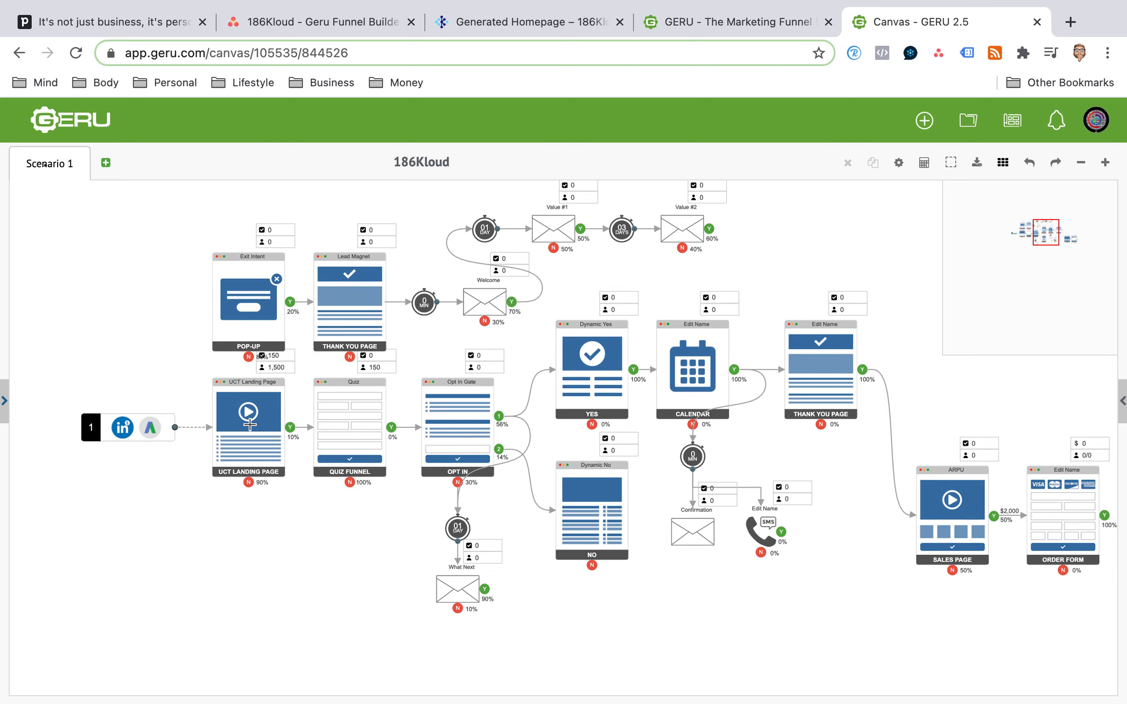
right_click(250, 423)
left_click(239, 428)
left_click(238, 437)
mouse_move(775, 297)
left_mouse_down()
mouse_move(777, 330)
mouse_move(768, 317)
left_mouse_up()
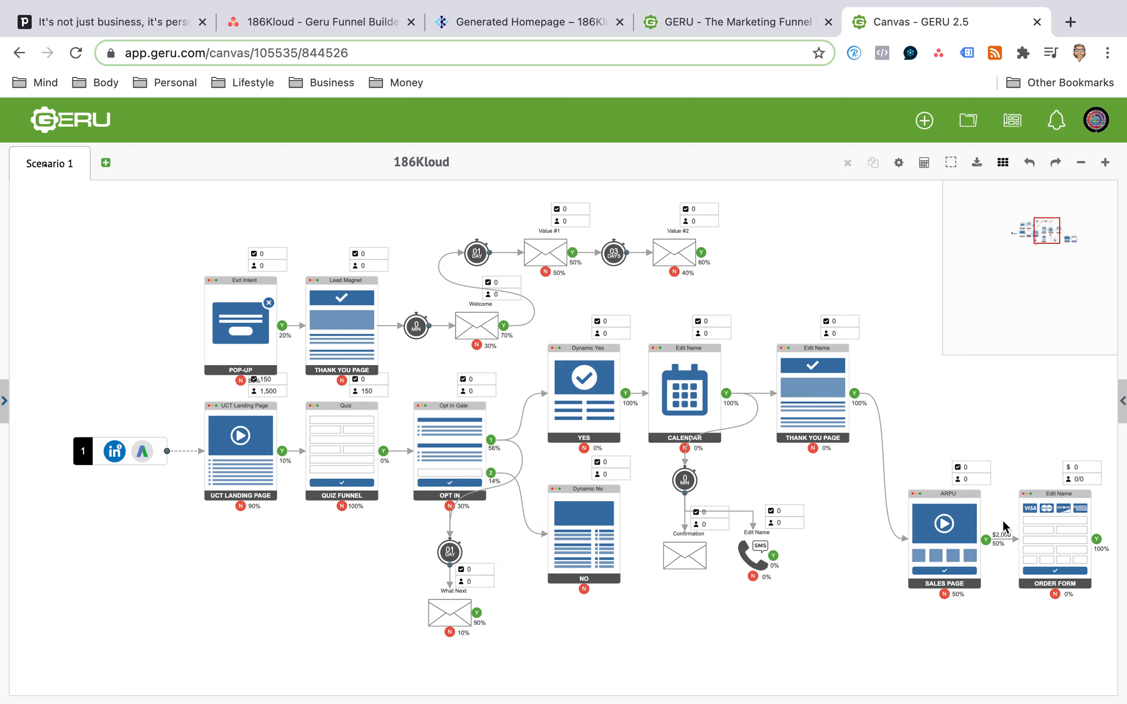
left_click_drag(881, 531, 783, 526)
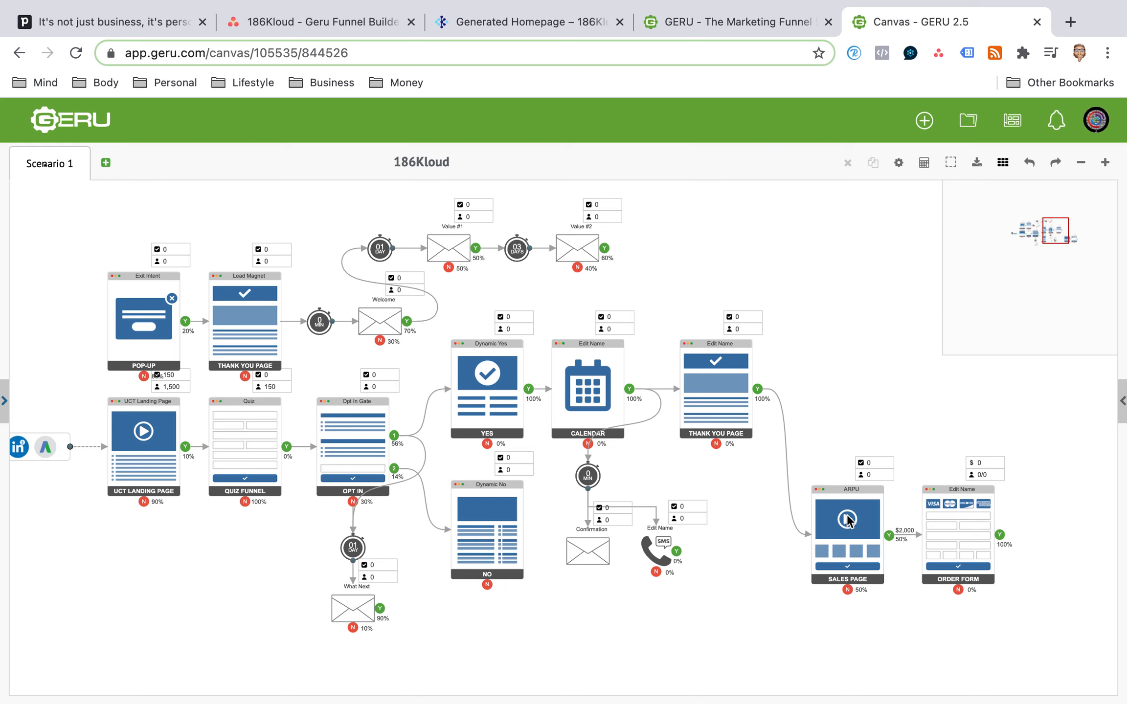
left_click_drag(785, 501, 856, 518)
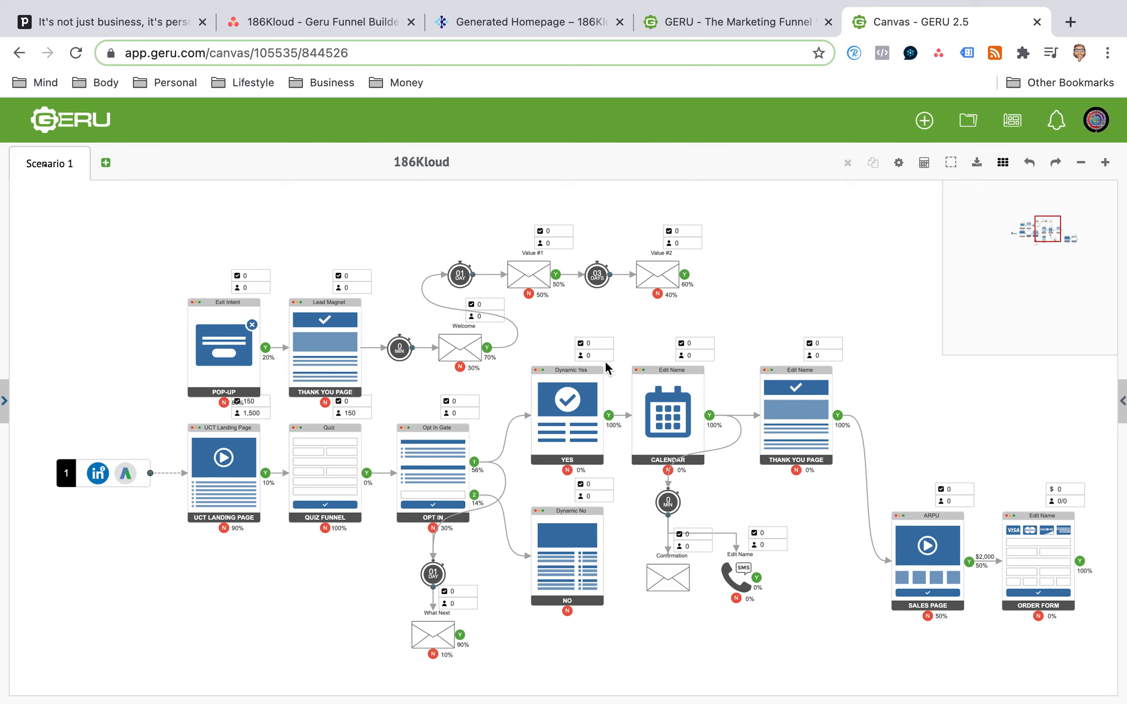
left_click_drag(748, 291, 757, 284)
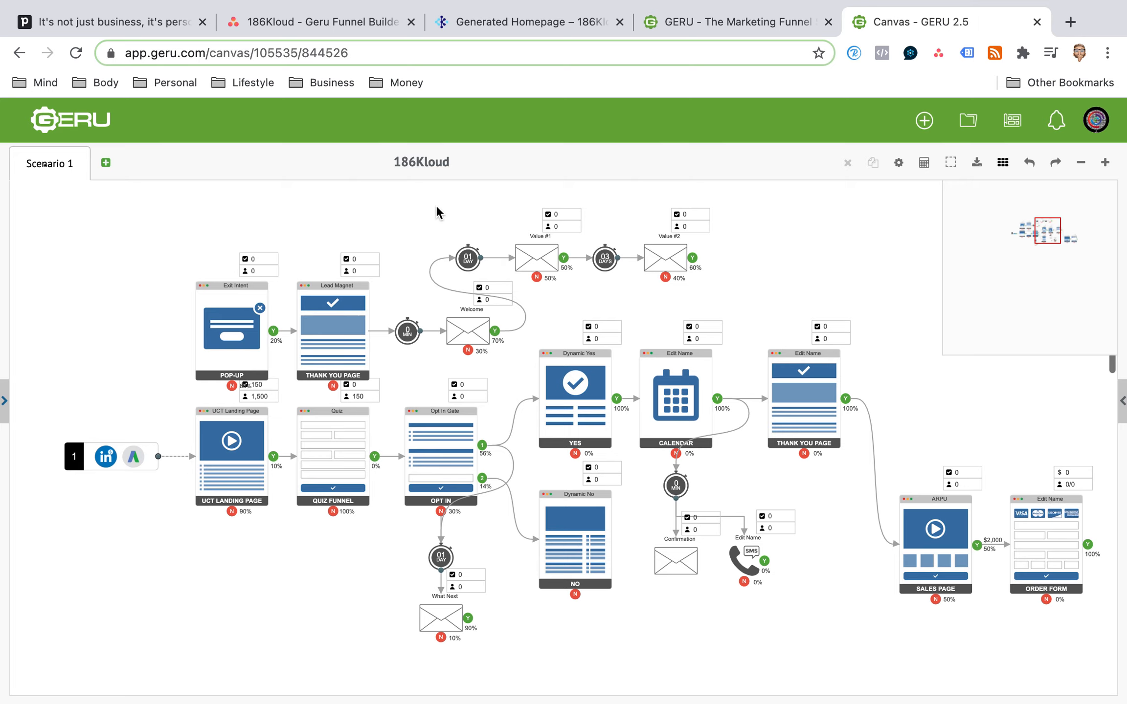
Switch to the 186Kloud generated homepage and examine its headline, value video and Why You Need This Product section.
left_click(504, 29)
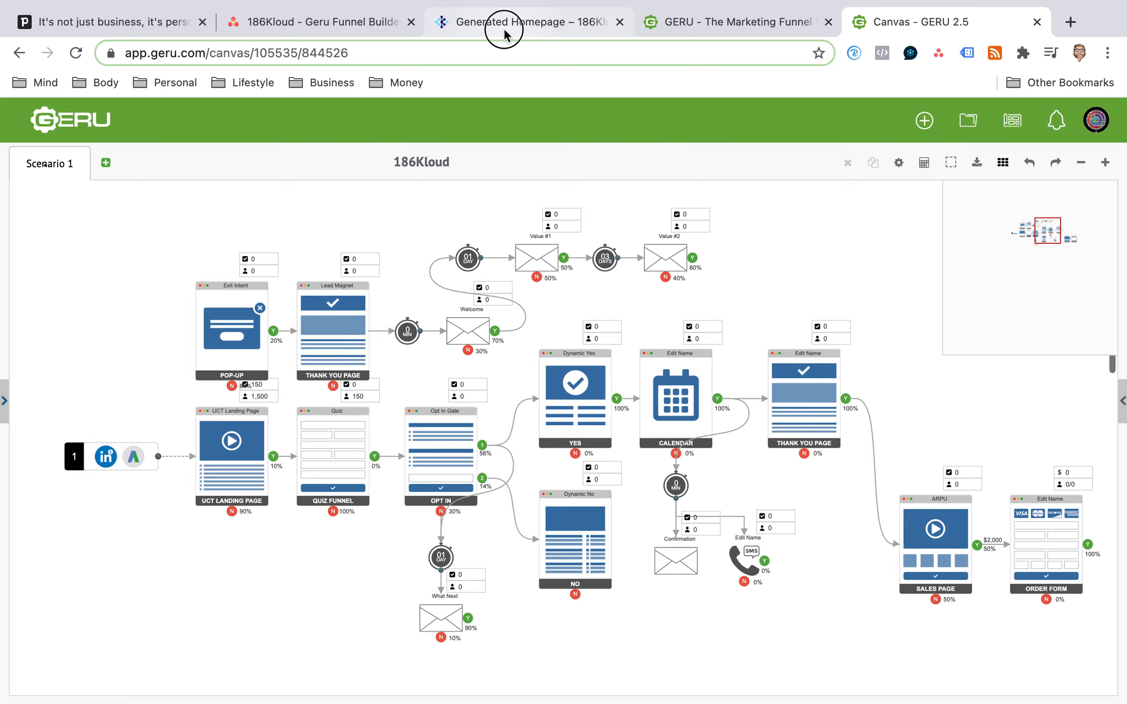
scroll(416, 292, "up", 10)
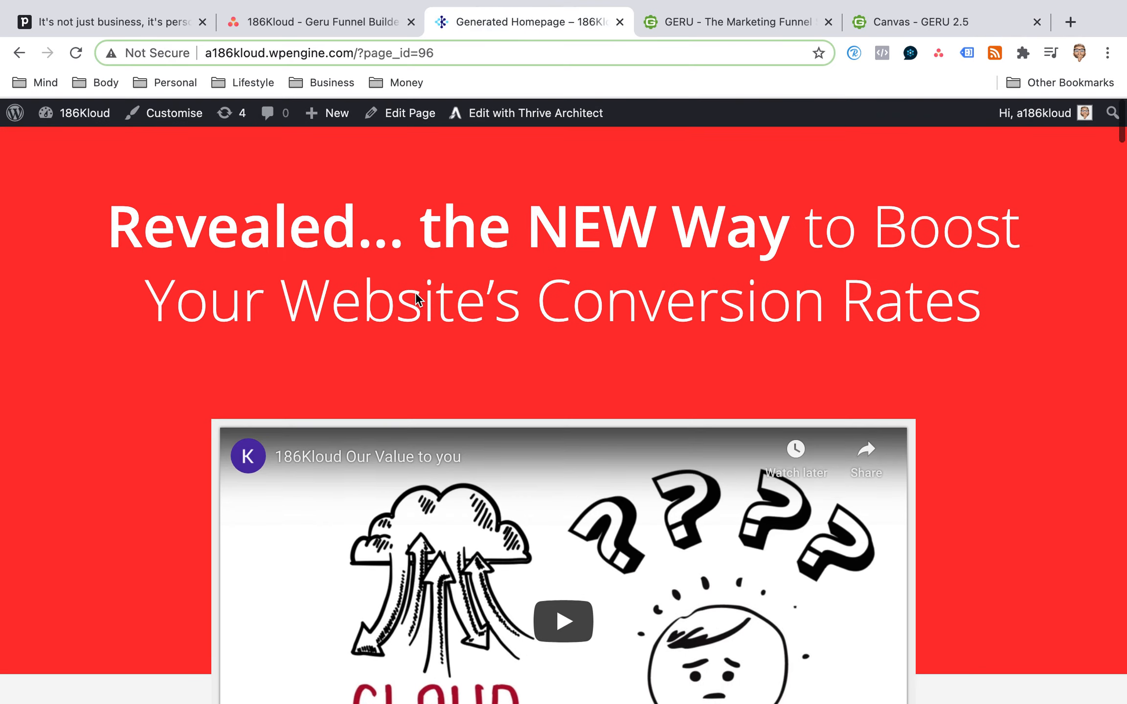
scroll(416, 293, "down", 5)
scroll(428, 300, "down", 4)
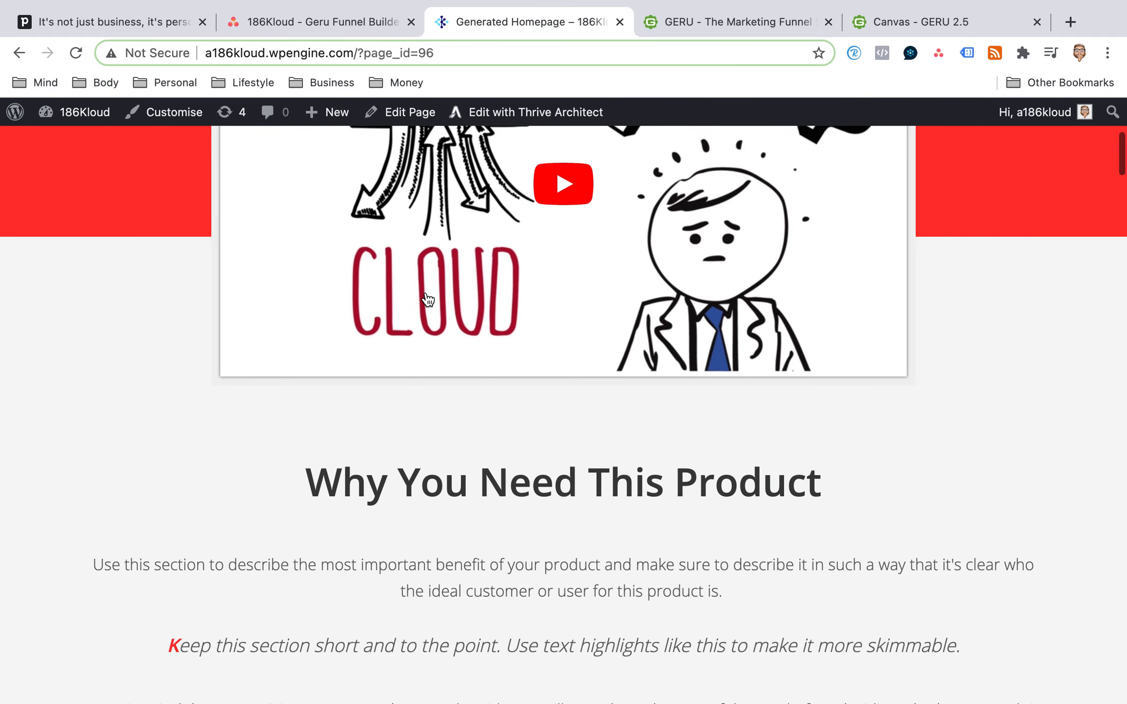
scroll(428, 299, "down", 1)
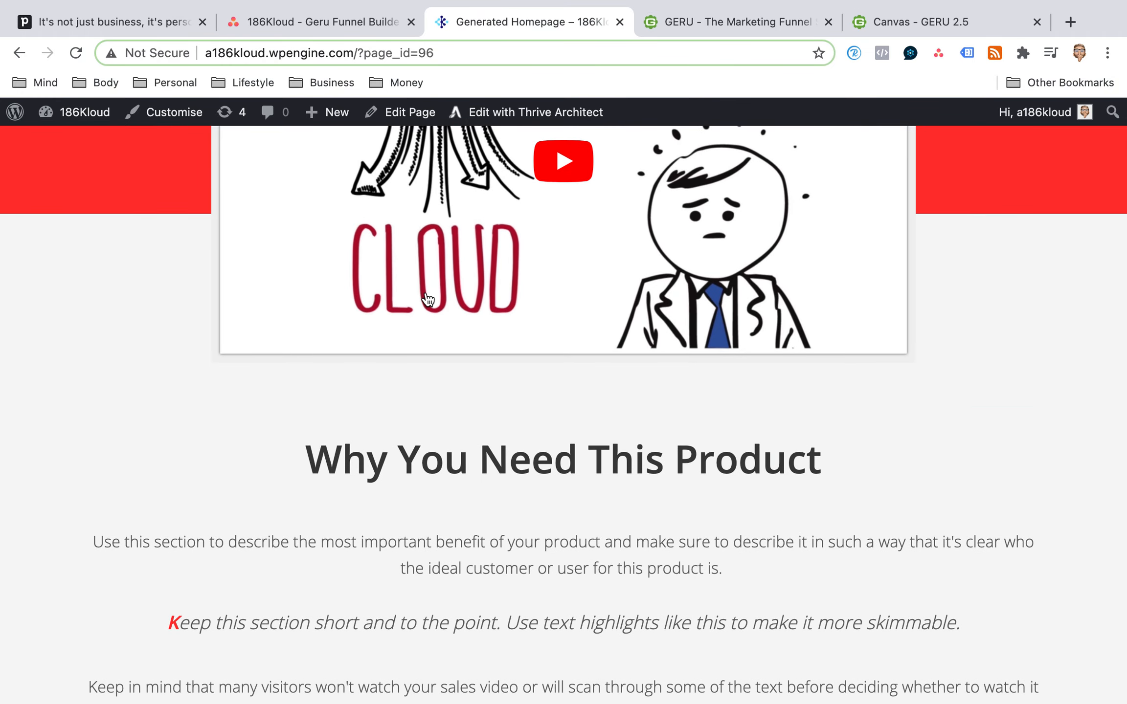
scroll(427, 299, "up", 6)
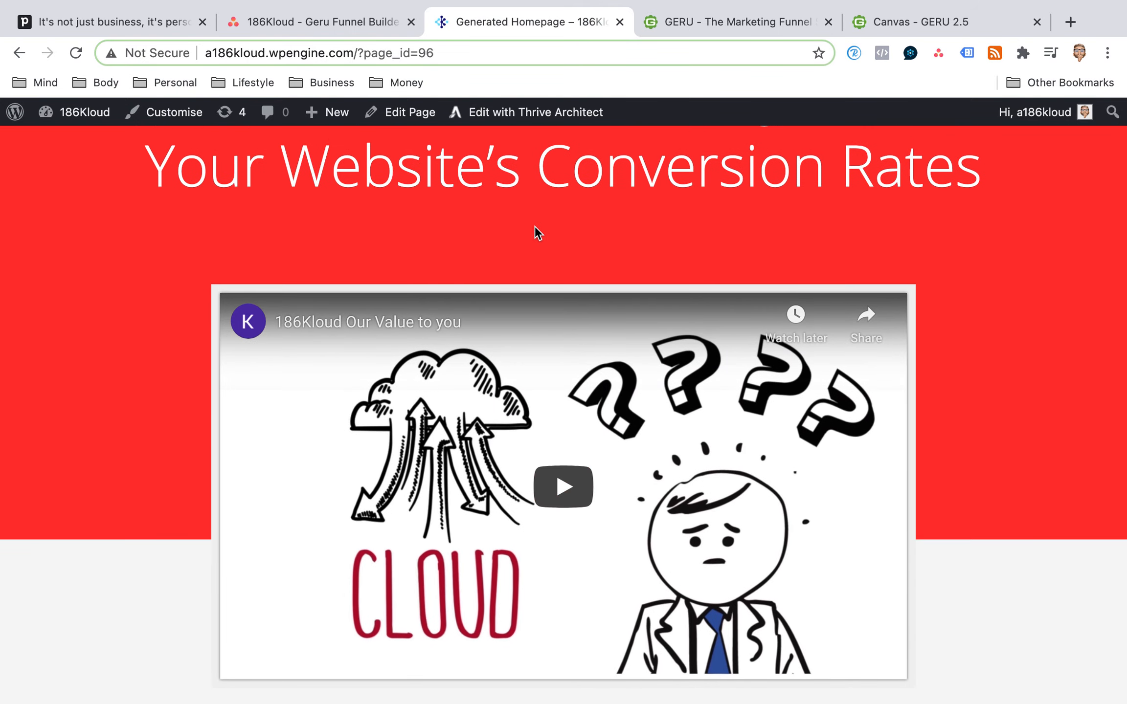
scroll(526, 295, "down", 8)
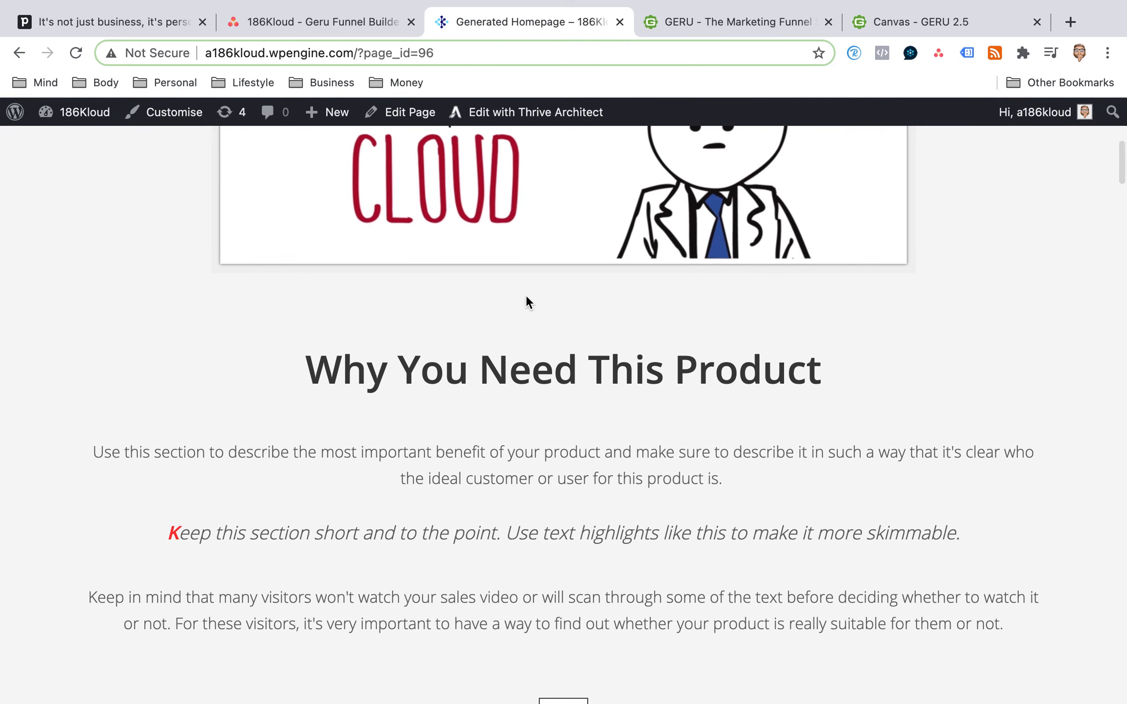
scroll(465, 441, "down", 4)
scroll(462, 491, "up", 12)
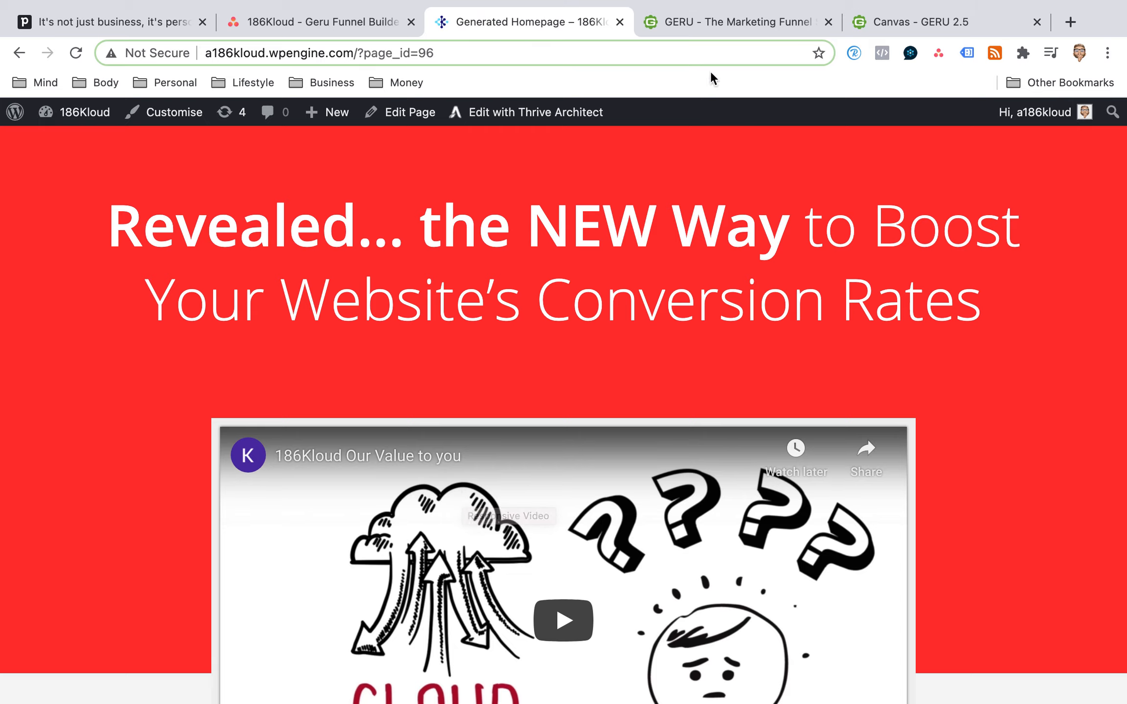
Return to the 186Kloud funnel canvas in GERU, expand the results area and simulate the funnel.
left_click(709, 30)
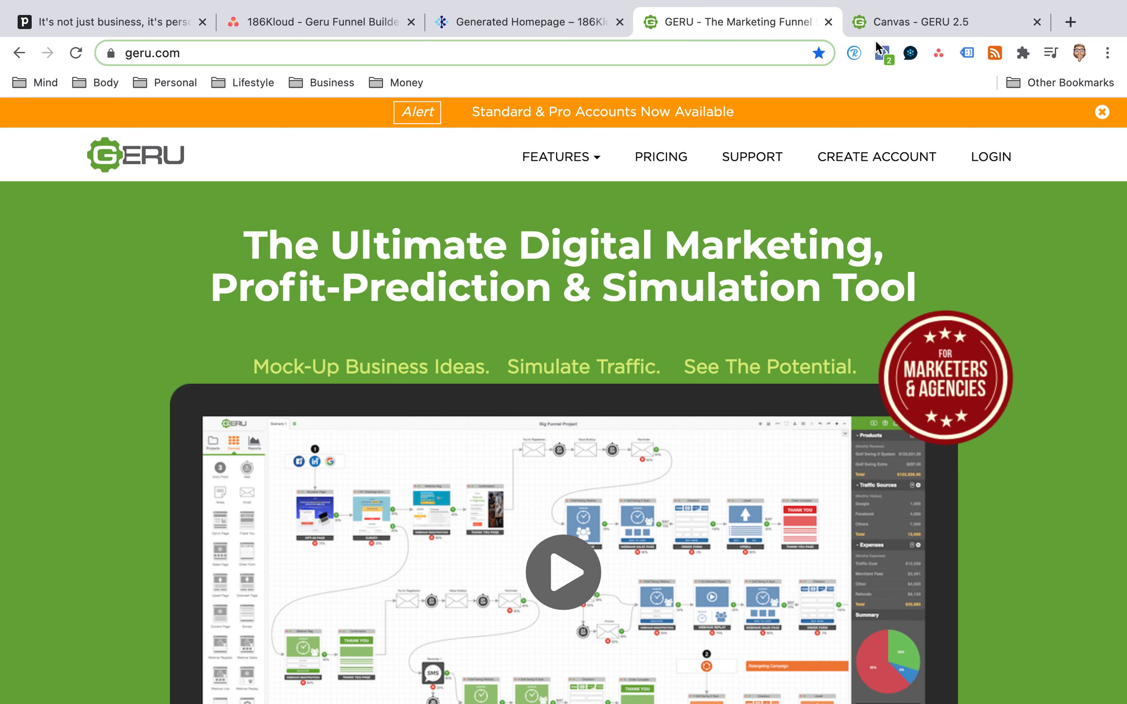
left_click(868, 21)
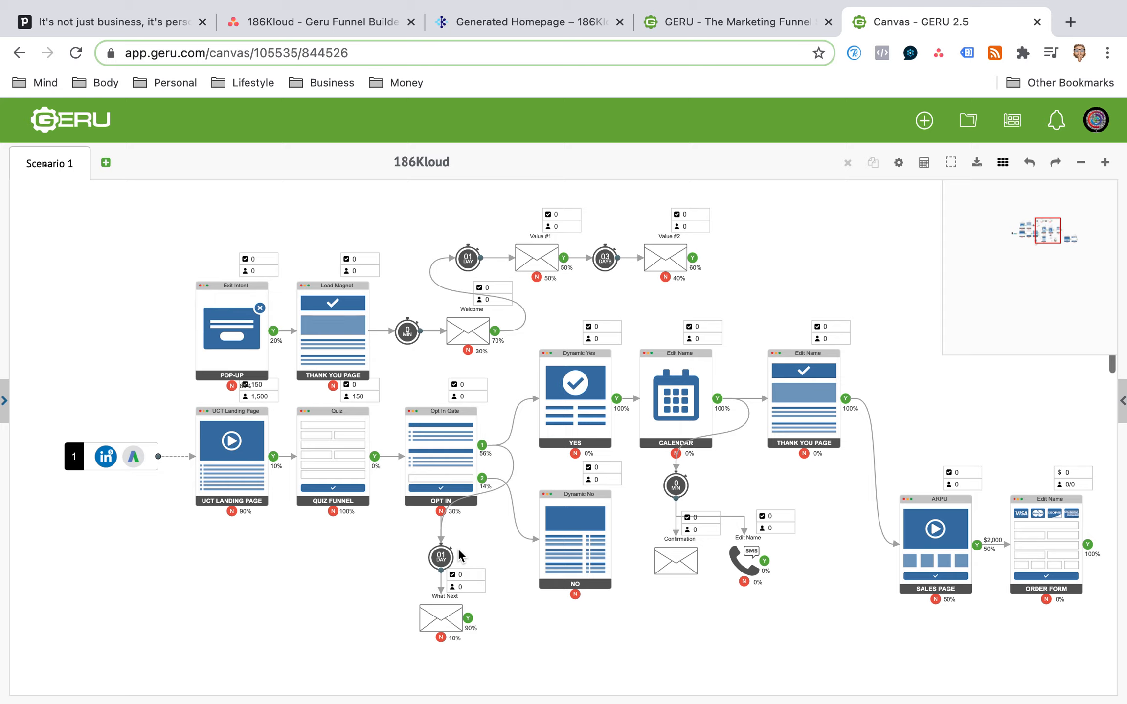
left_click(1121, 400)
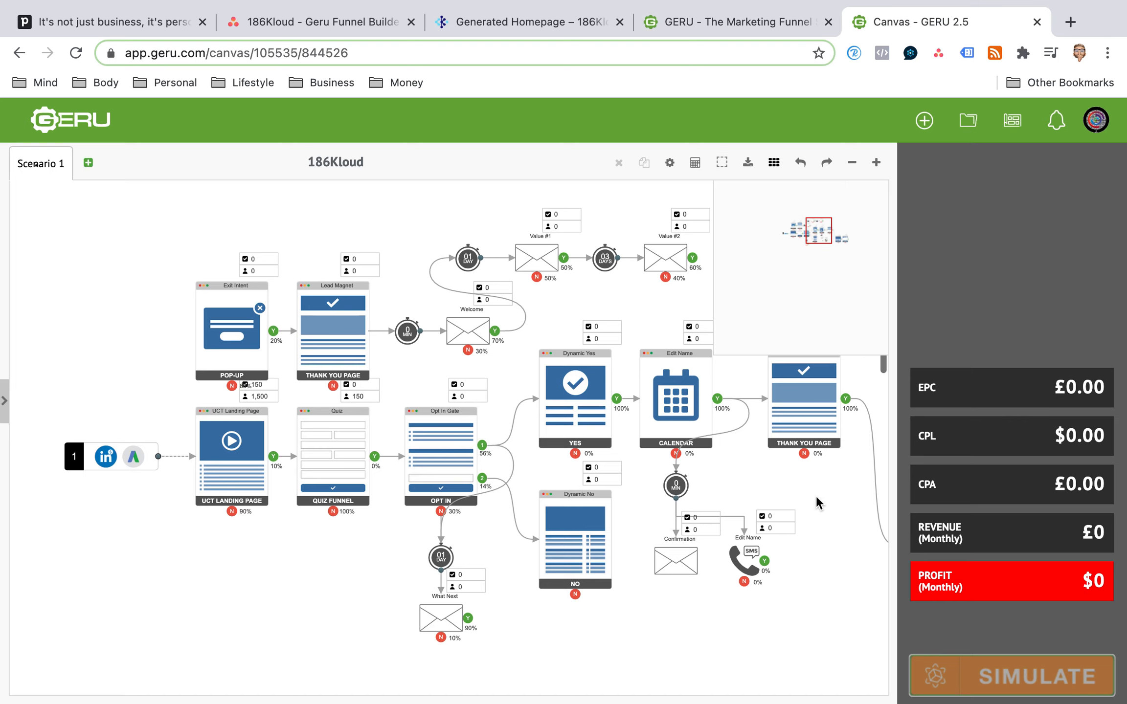
scroll(739, 502, "right", 3)
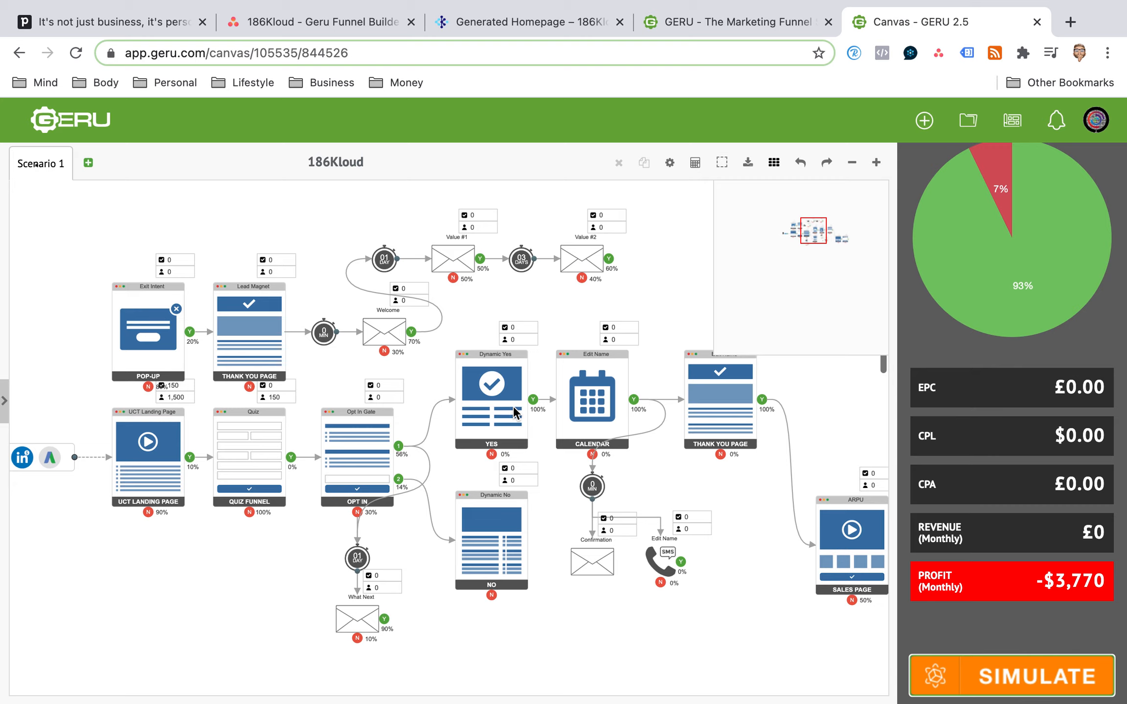
key("shift")
left_click(268, 329)
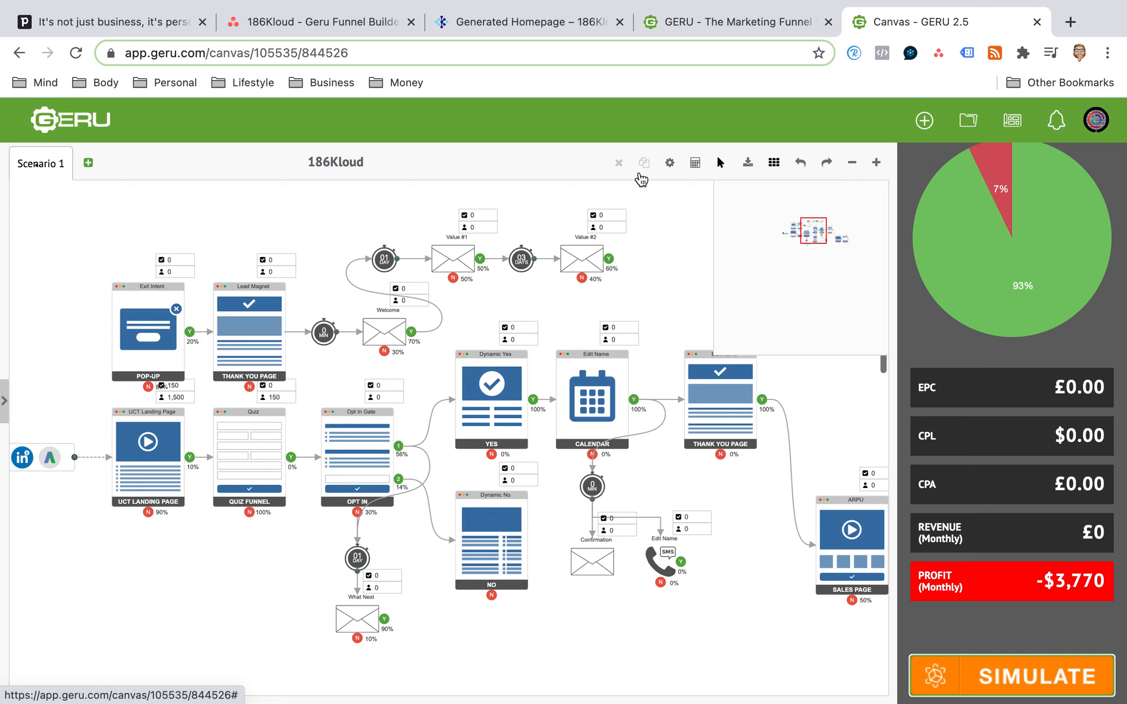
Try Pound Sterling as the currency in the canvas settings, check the processing rate field, and close the settings without saving.
left_click(668, 164)
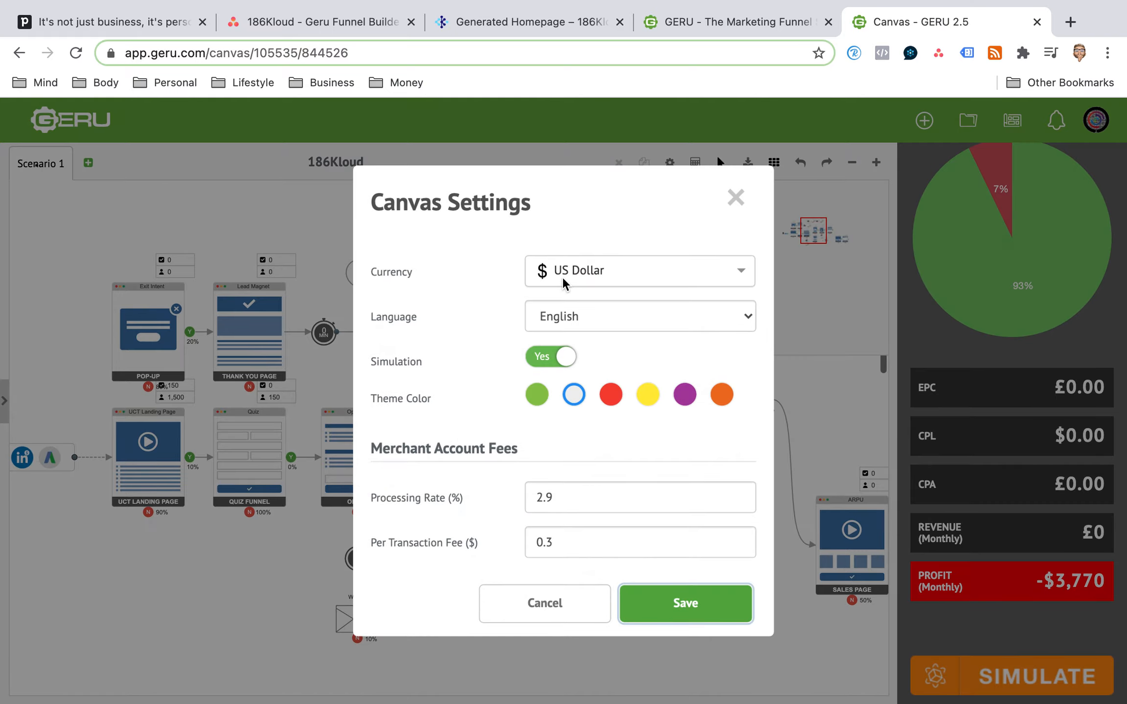
left_click(613, 275)
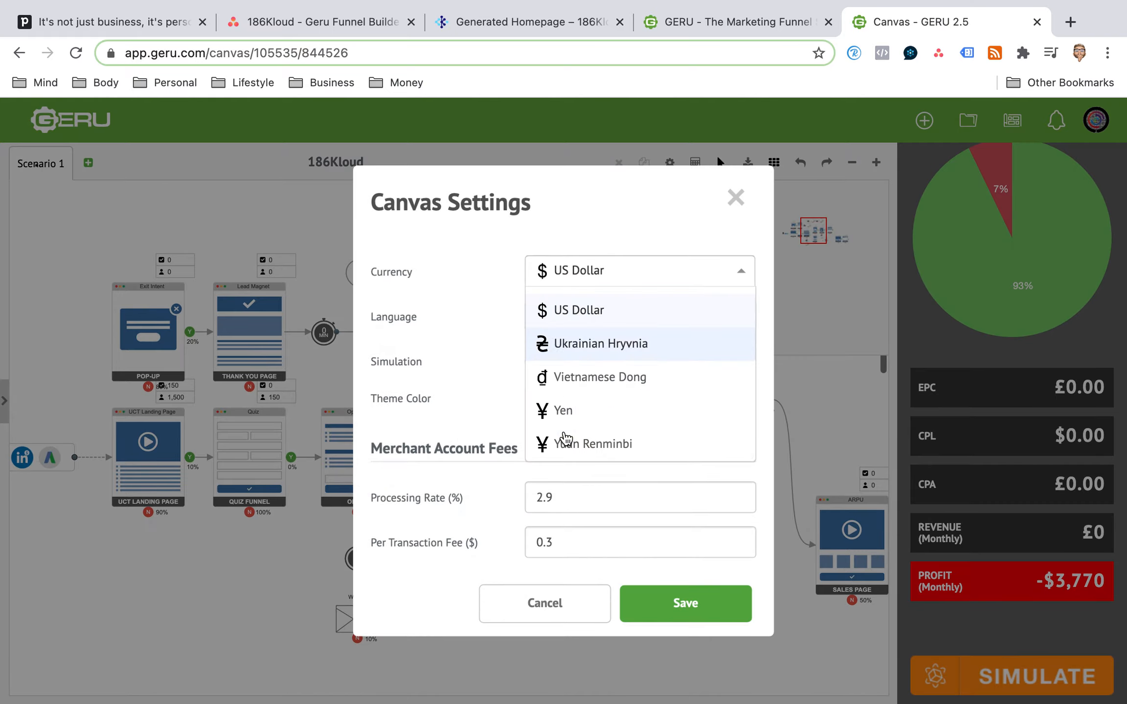
type("gp")
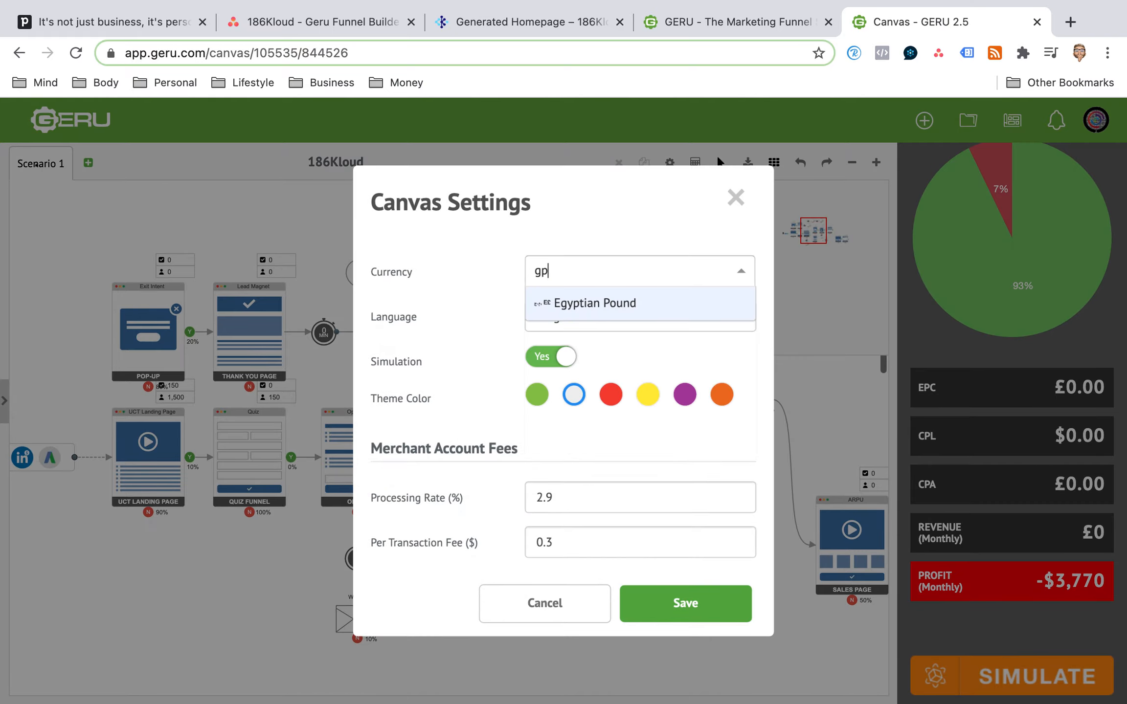
key("BackSpace")
key("BackSpace")
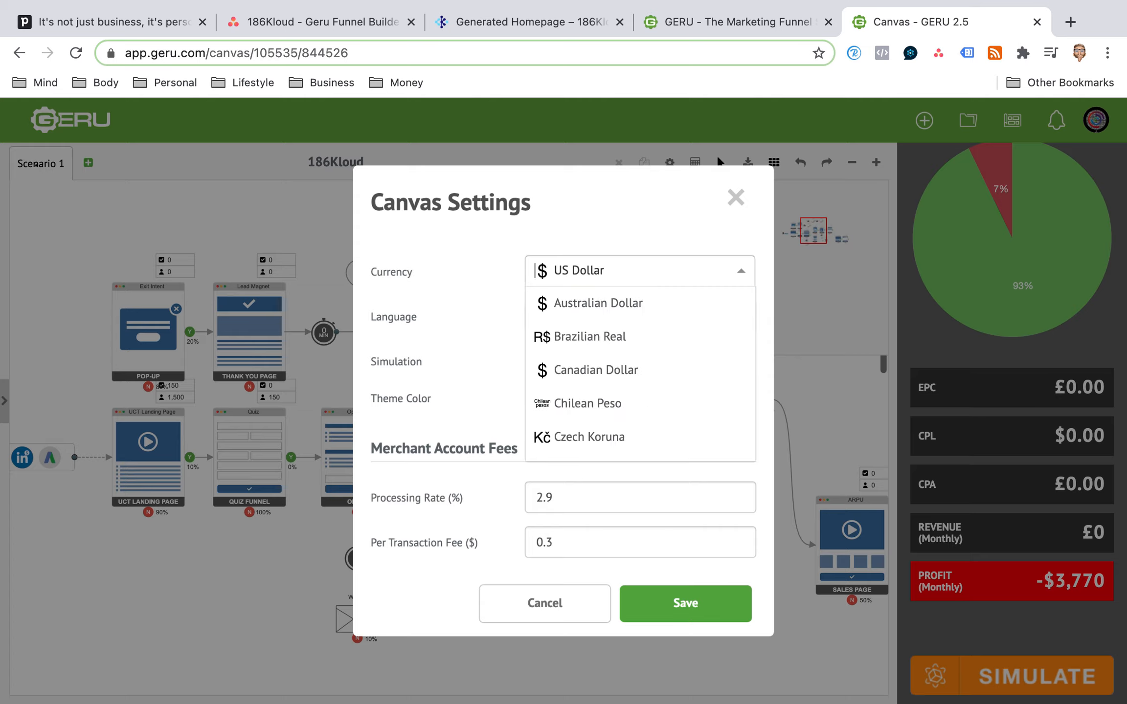
type("gp")
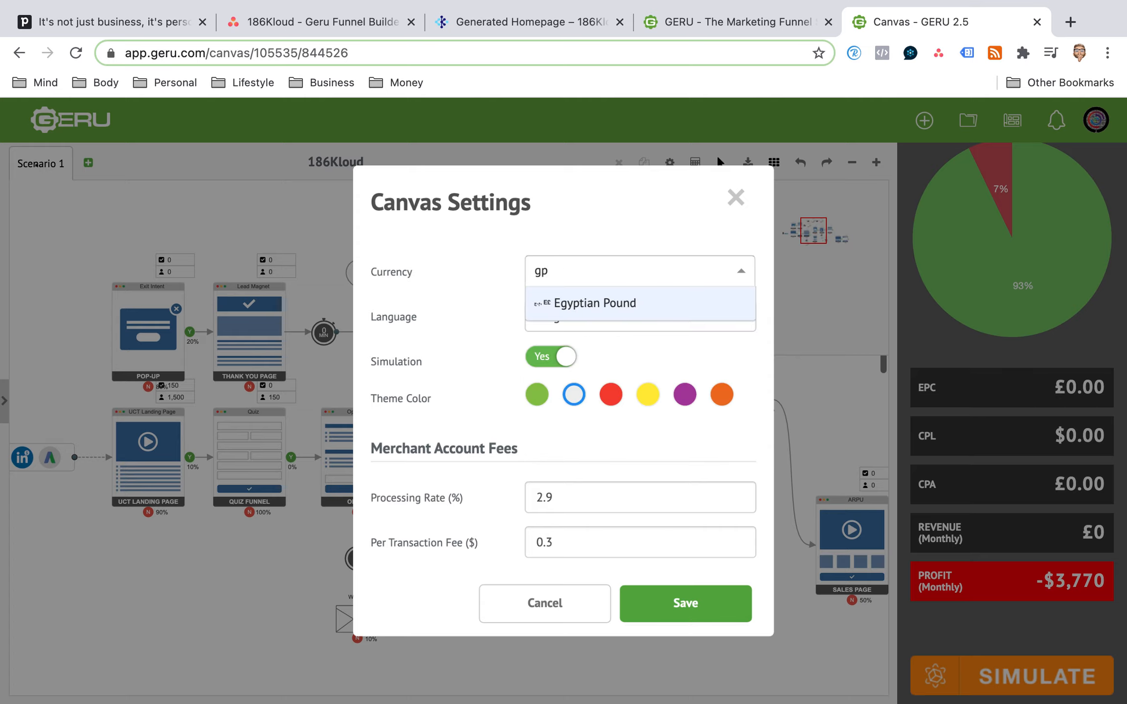
key("BackSpace")
key("BackSpace")
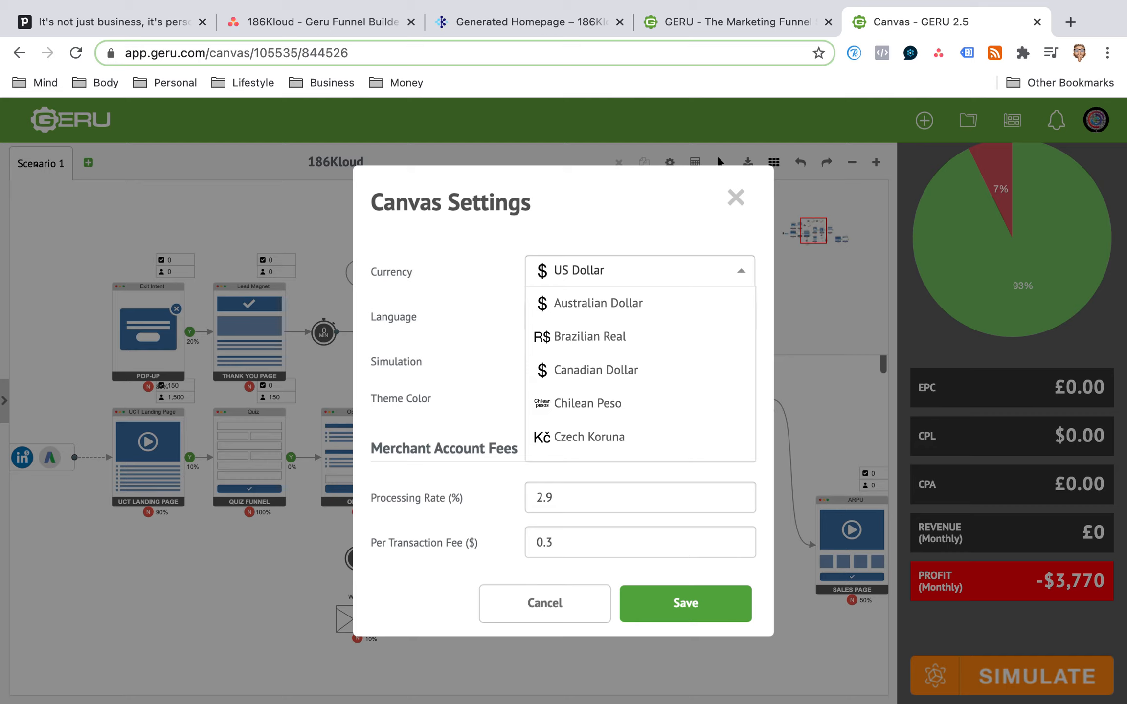
type("g")
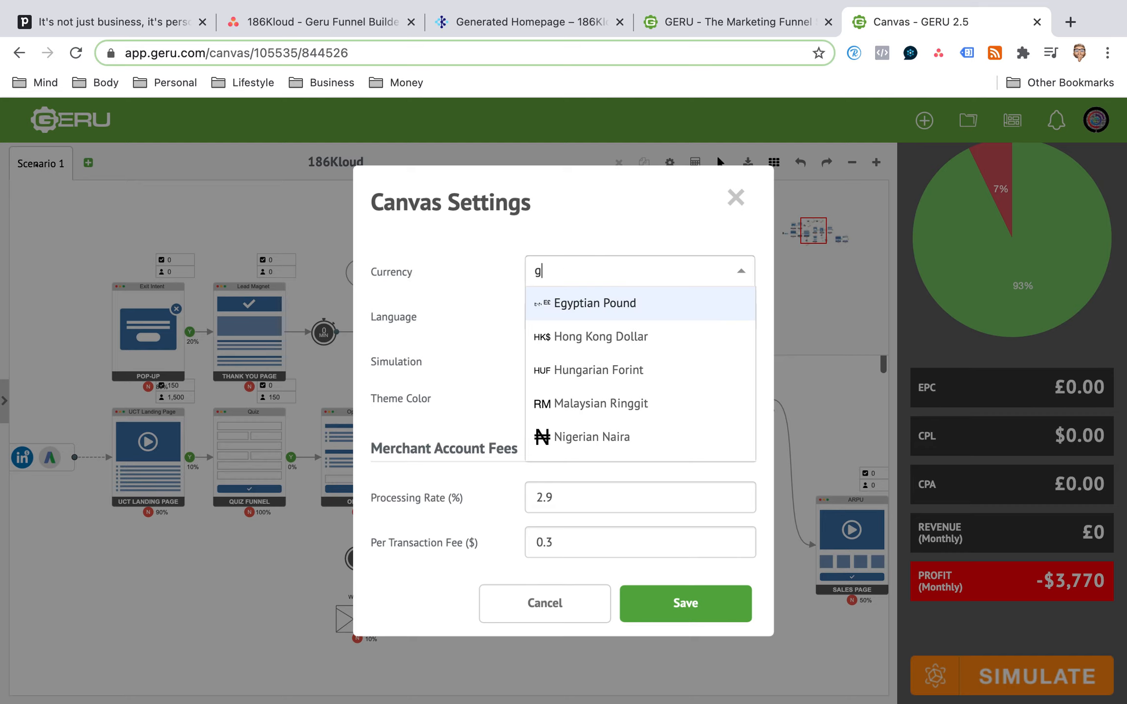
type("p")
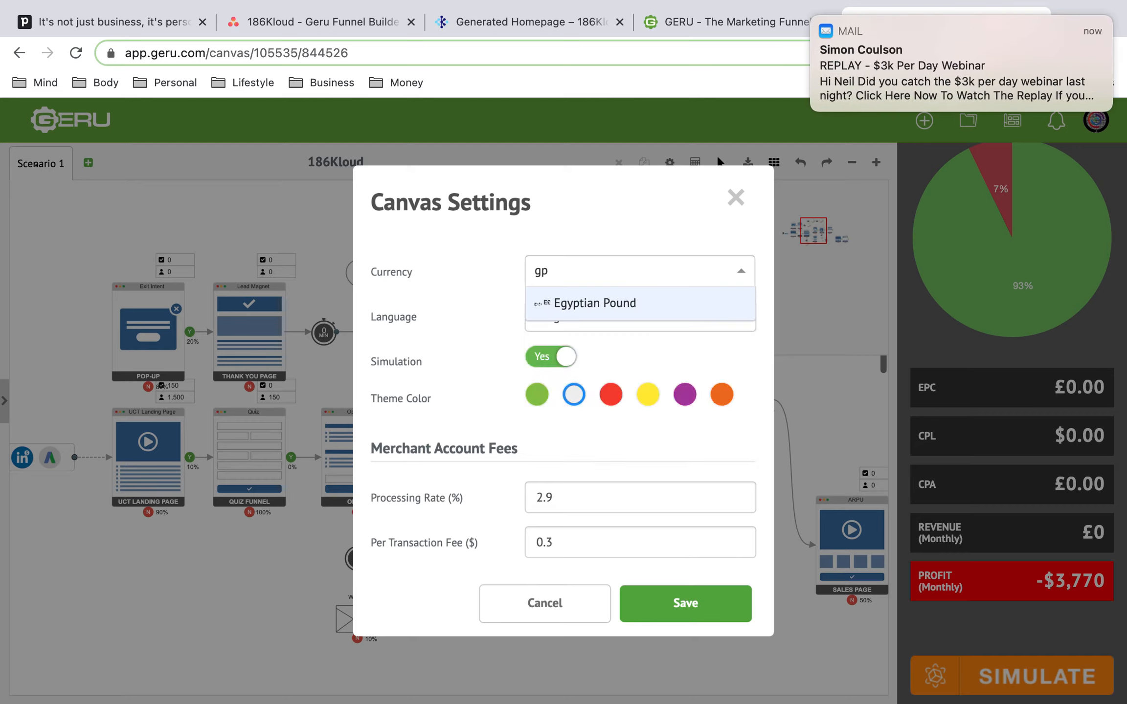
key("BackSpace")
key("BackSpace")
type("un")
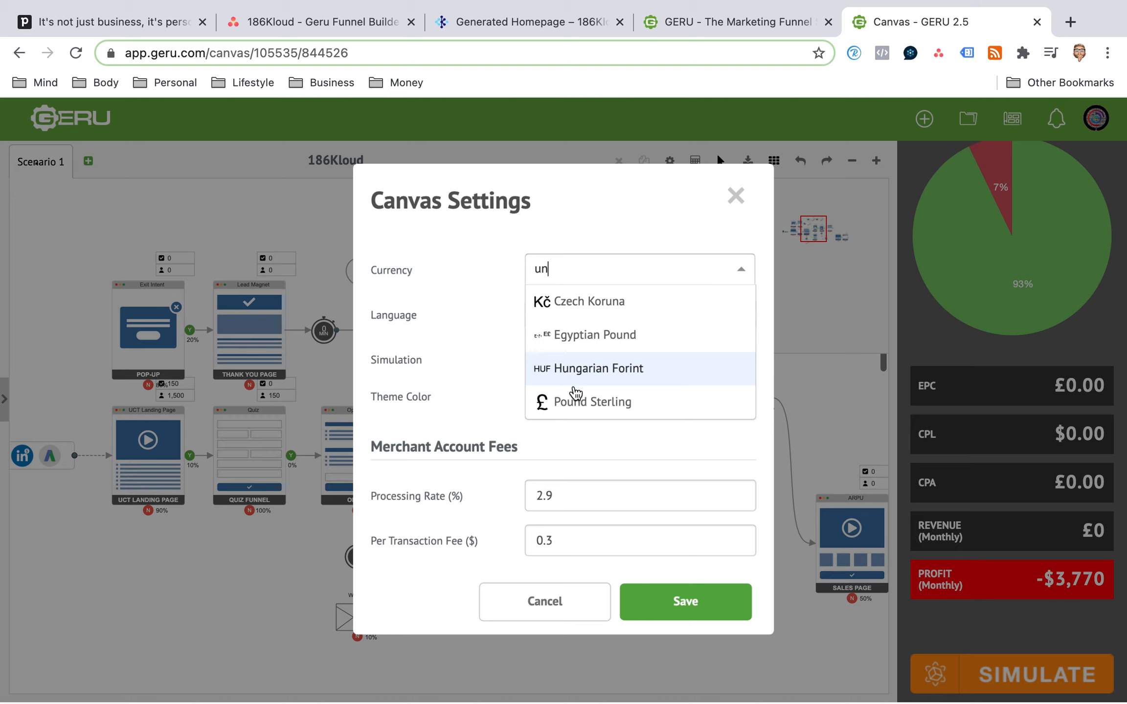
left_click(578, 403)
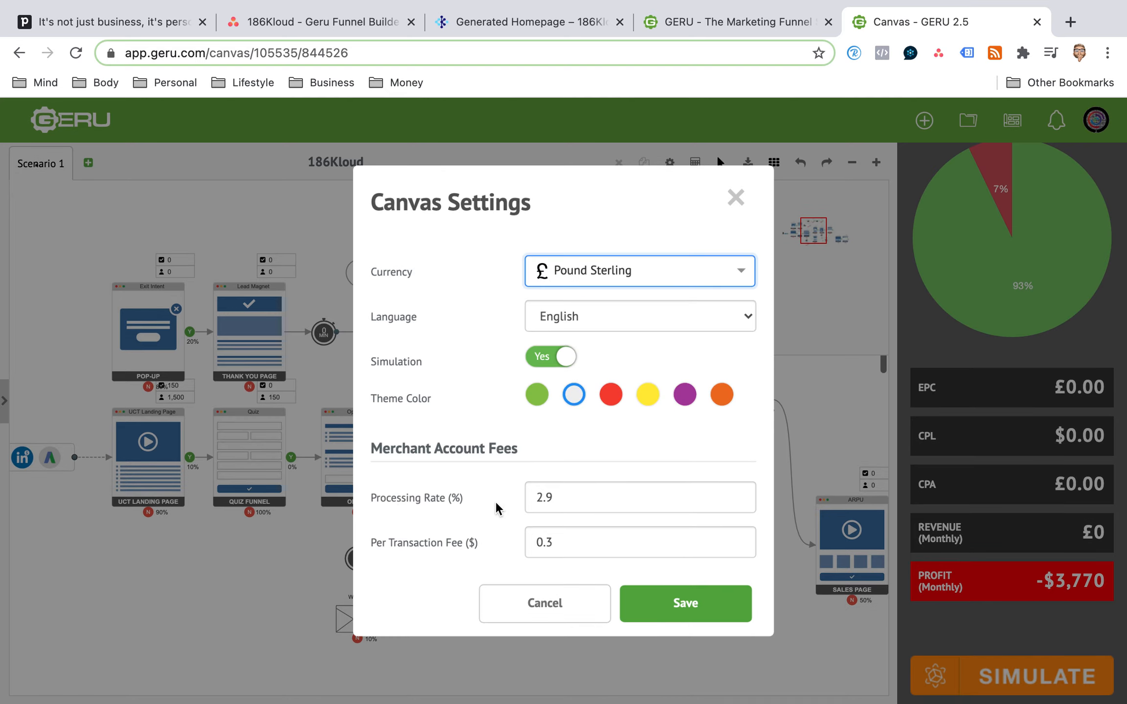
left_click(555, 500)
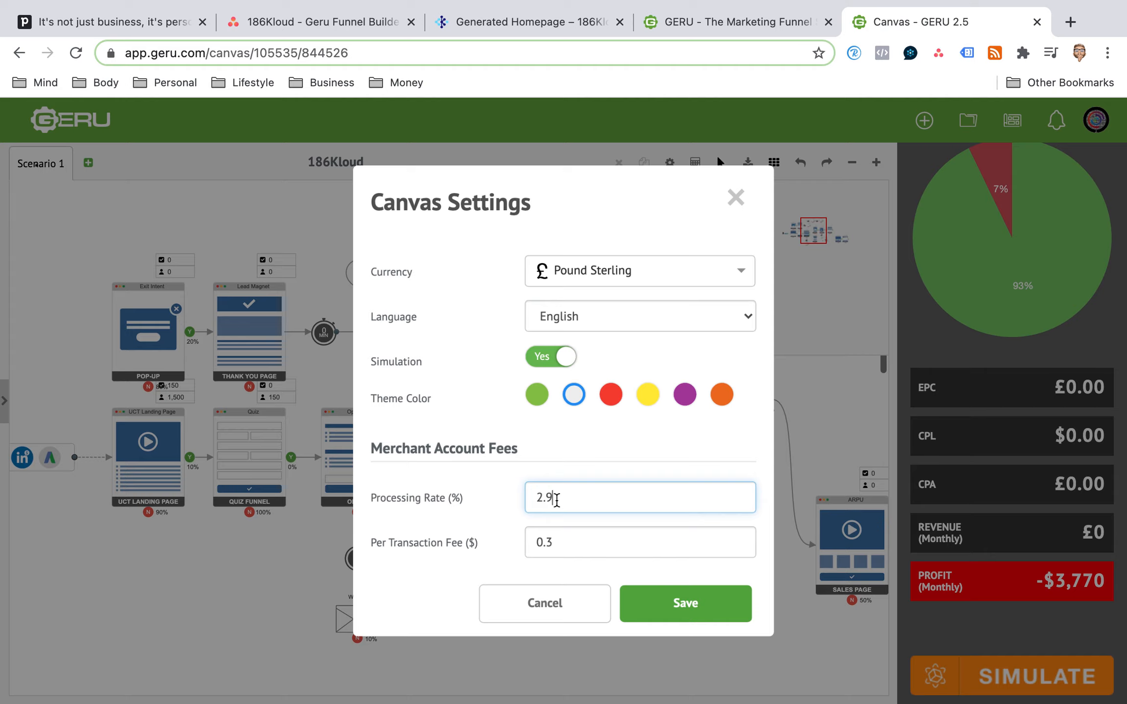
left_click(737, 202)
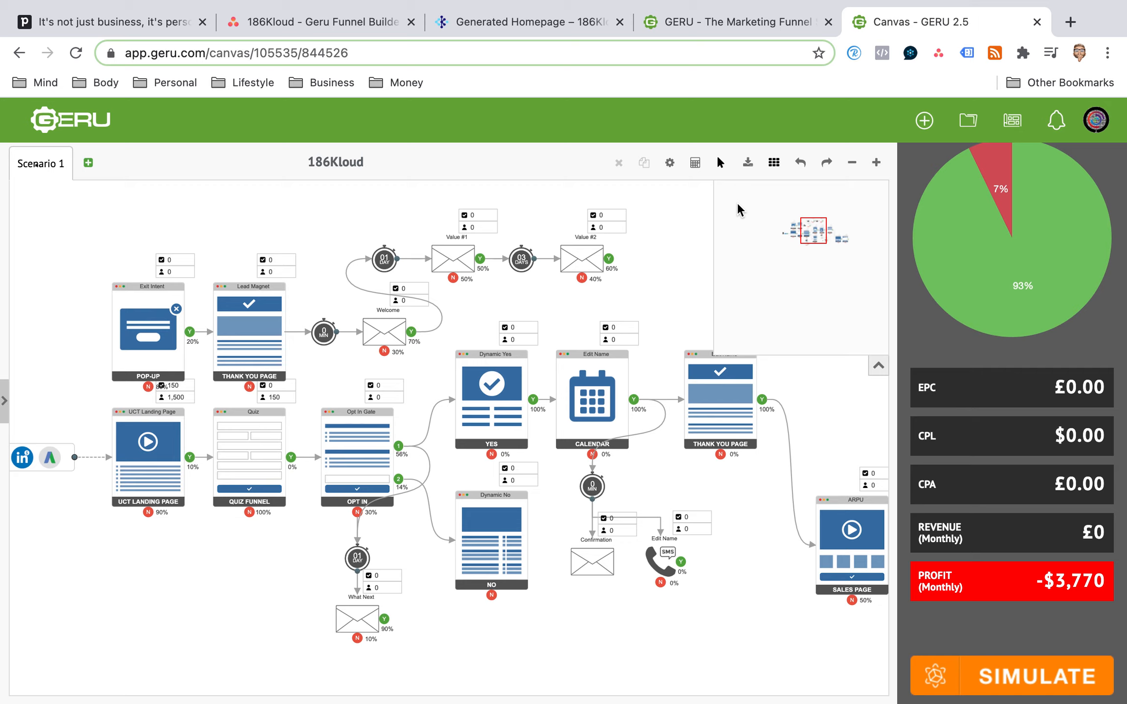
Open the Free Plus Shipping Funnel from the funnel blueprints and examine its flow from the traffic source to the thank-you page.
left_click(1013, 122)
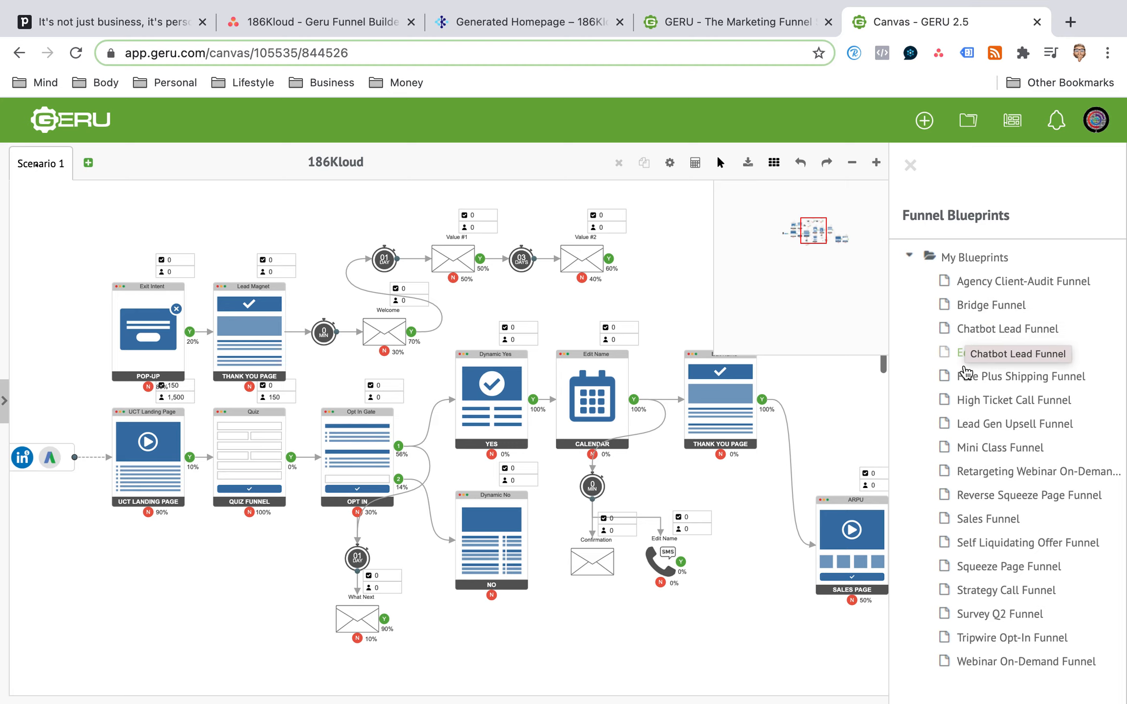
left_click(962, 374)
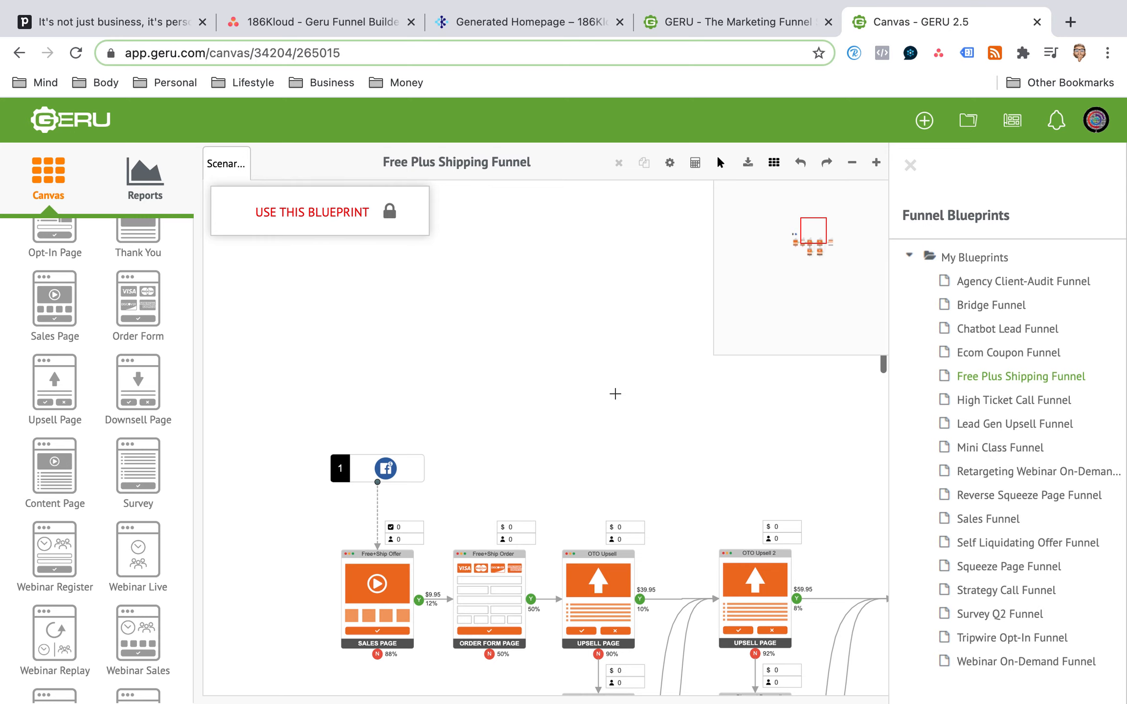
left_click(615, 394)
scroll(616, 393, "down", 3)
scroll(615, 393, "right", 3)
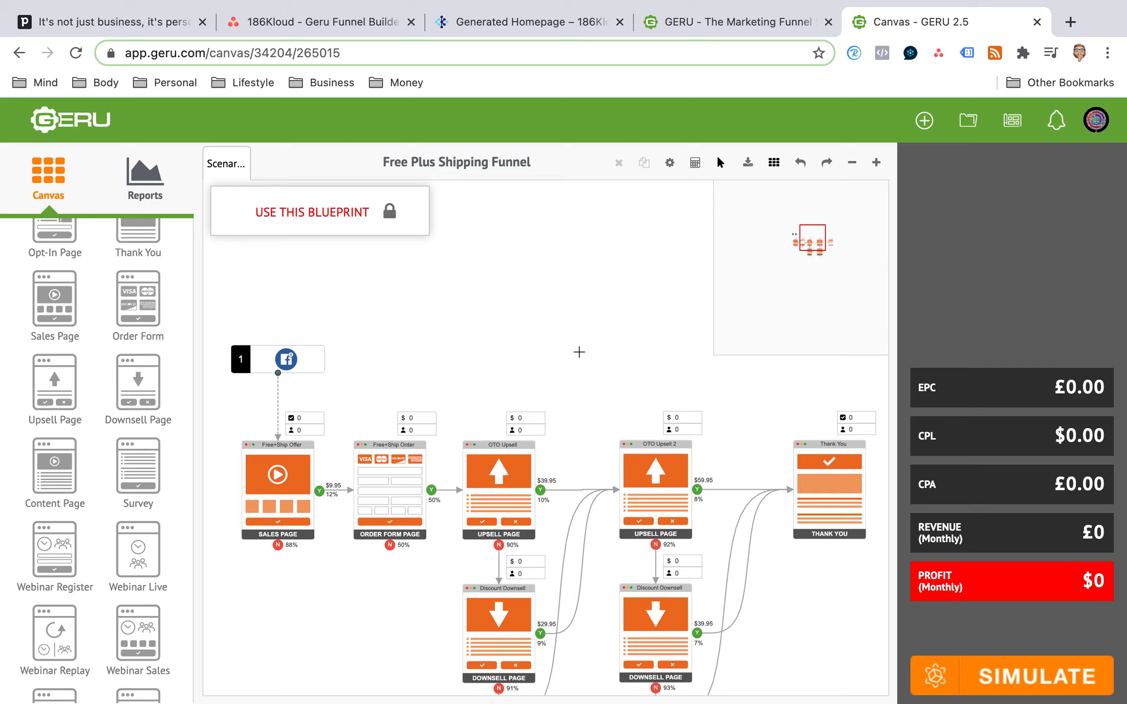
scroll(577, 329, "down", 1)
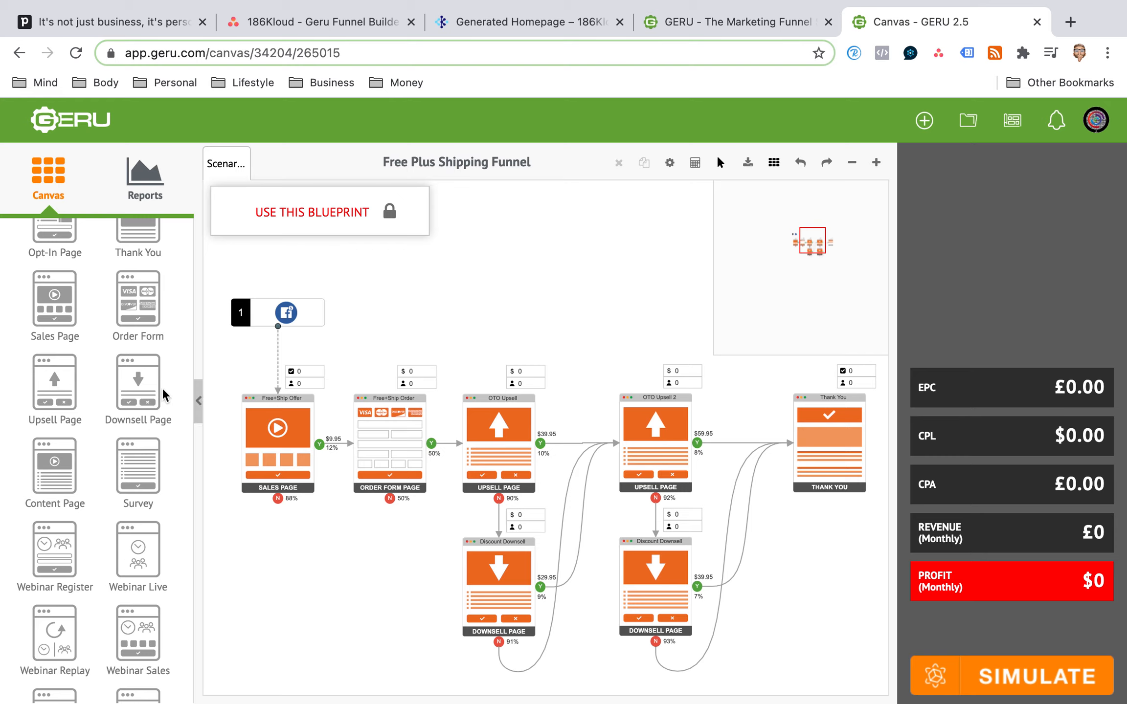
Try to add Webinar Live and Webinar Sales elements to the Free Plus Shipping Funnel canvas.
scroll(139, 432, "down", 5)
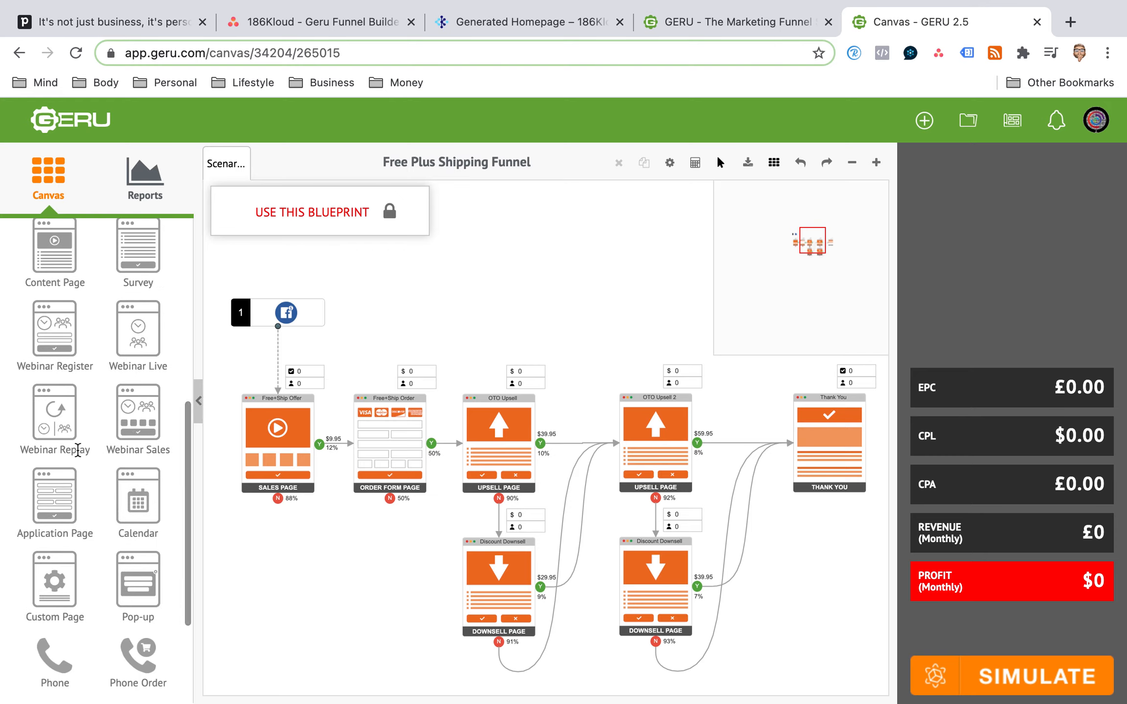
left_click_drag(136, 343, 445, 303)
left_click_drag(145, 323, 451, 285)
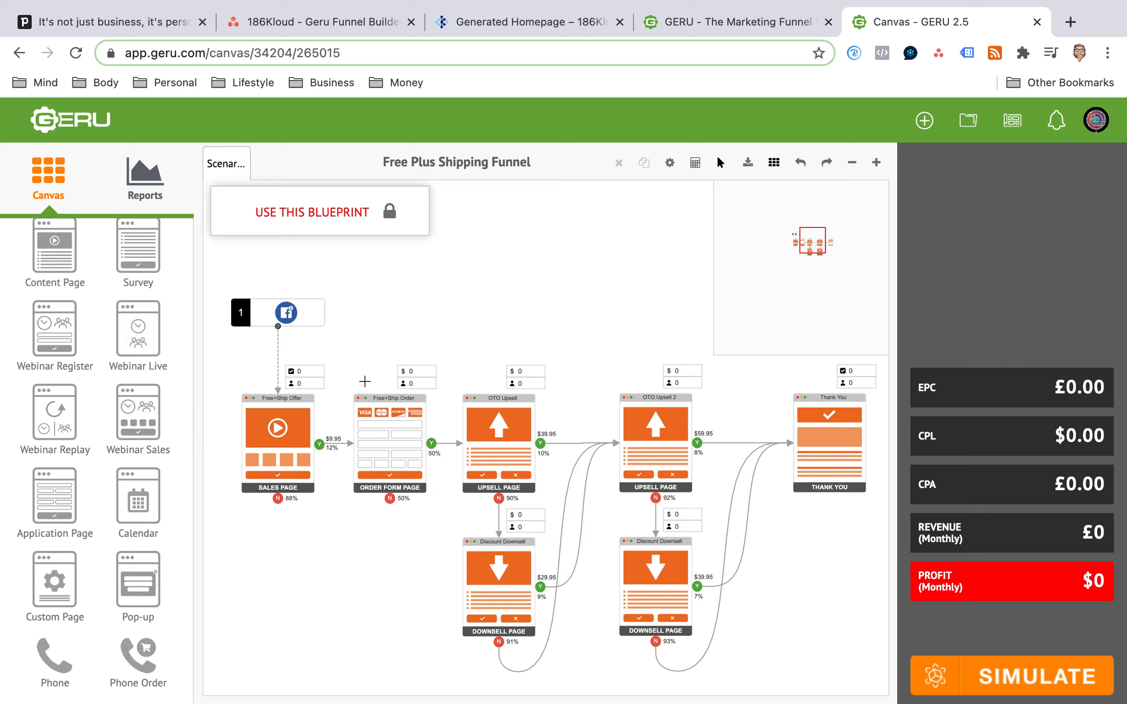
left_click(139, 413)
left_click_drag(138, 409, 517, 307)
scroll(516, 306, "down", 2)
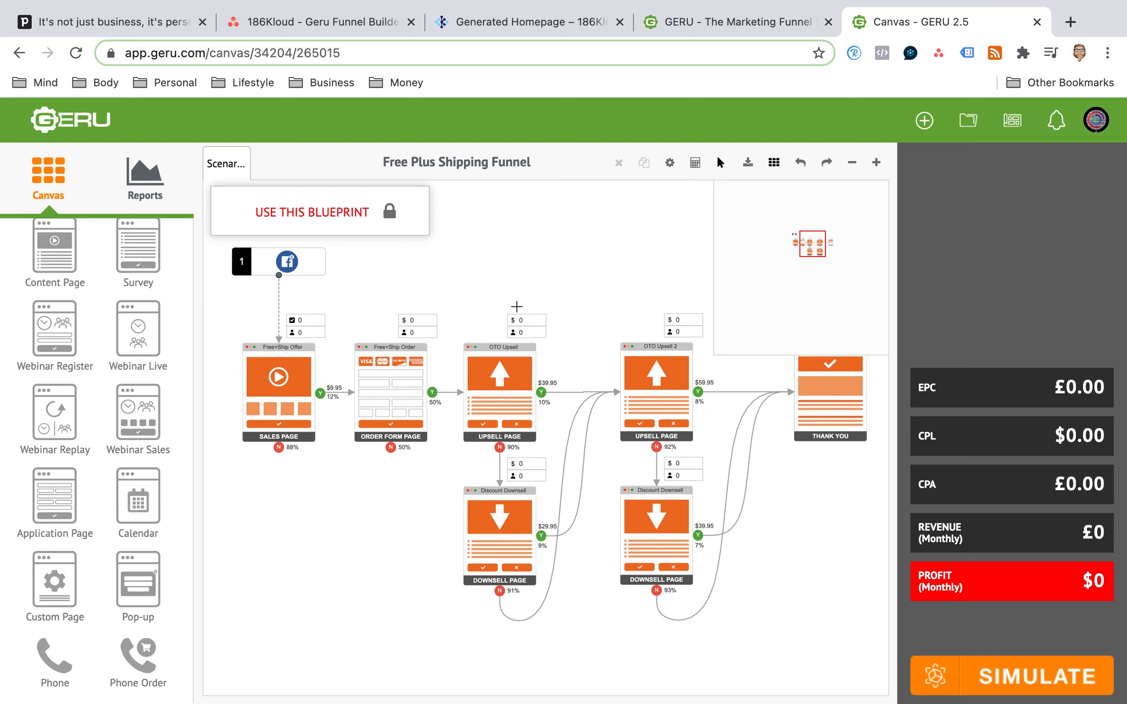
scroll(368, 494, "up", 1)
scroll(368, 494, "up", 1)
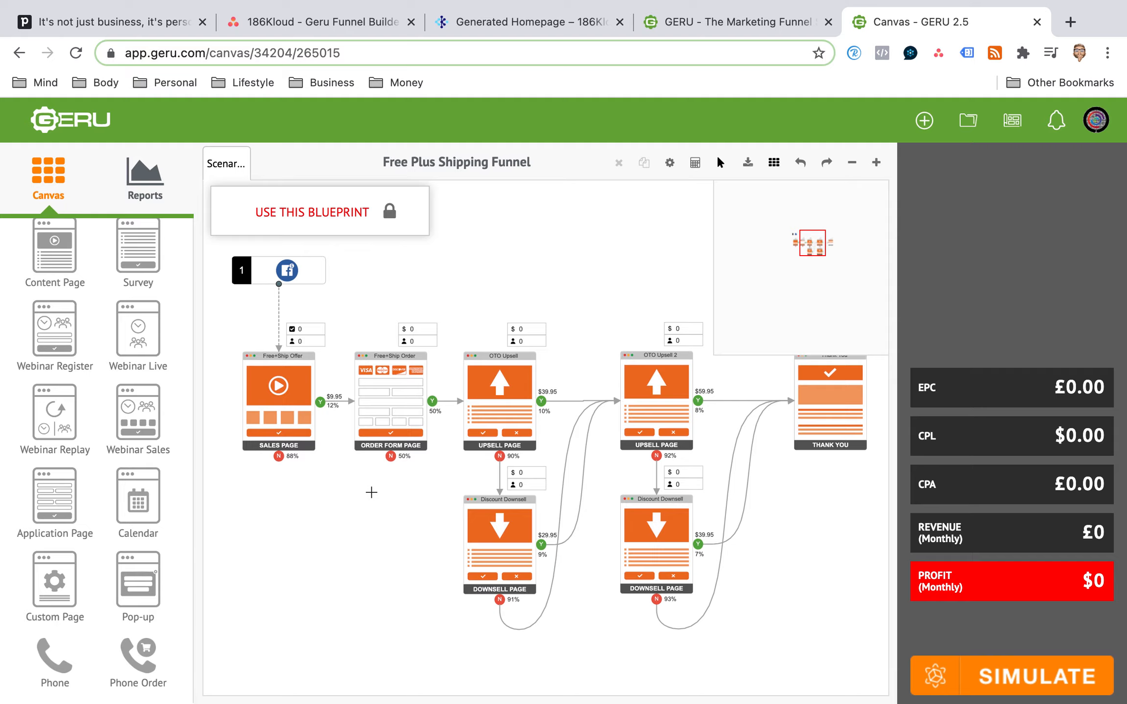
Switch from the funnel canvas to the full-screen presentation slide "Here's What We're Going to Cover".
key("ctrl+Up")
left_click(524, 46)
key("ctrl+Up")
left_click(502, 73)
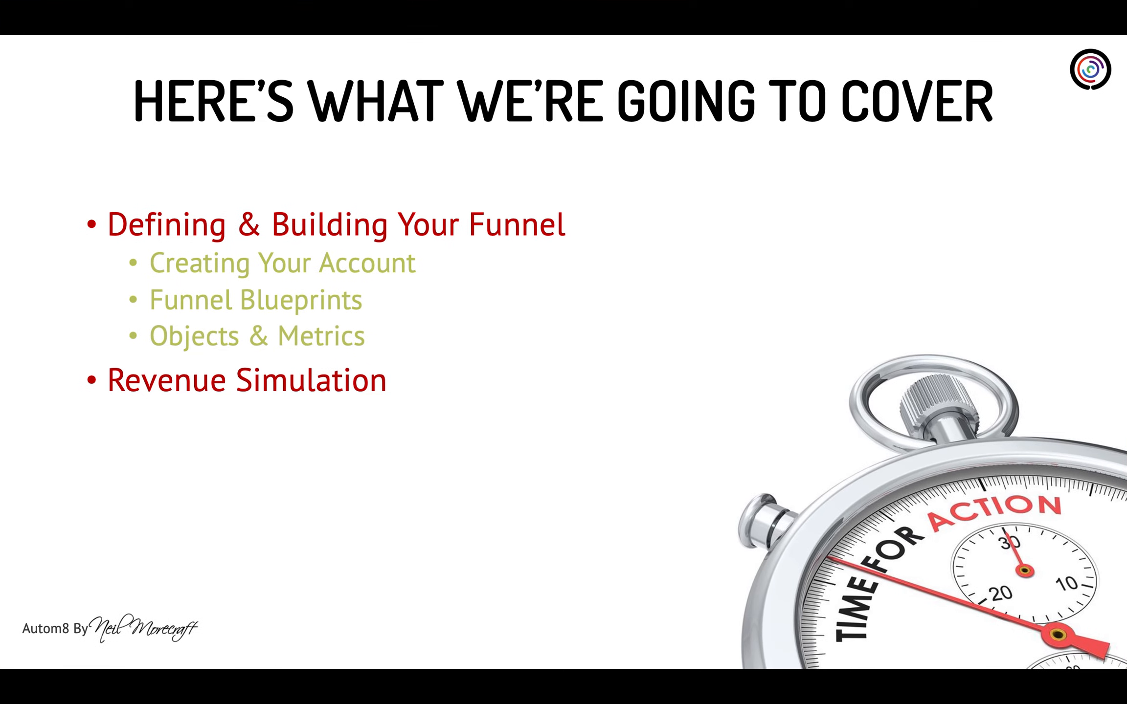